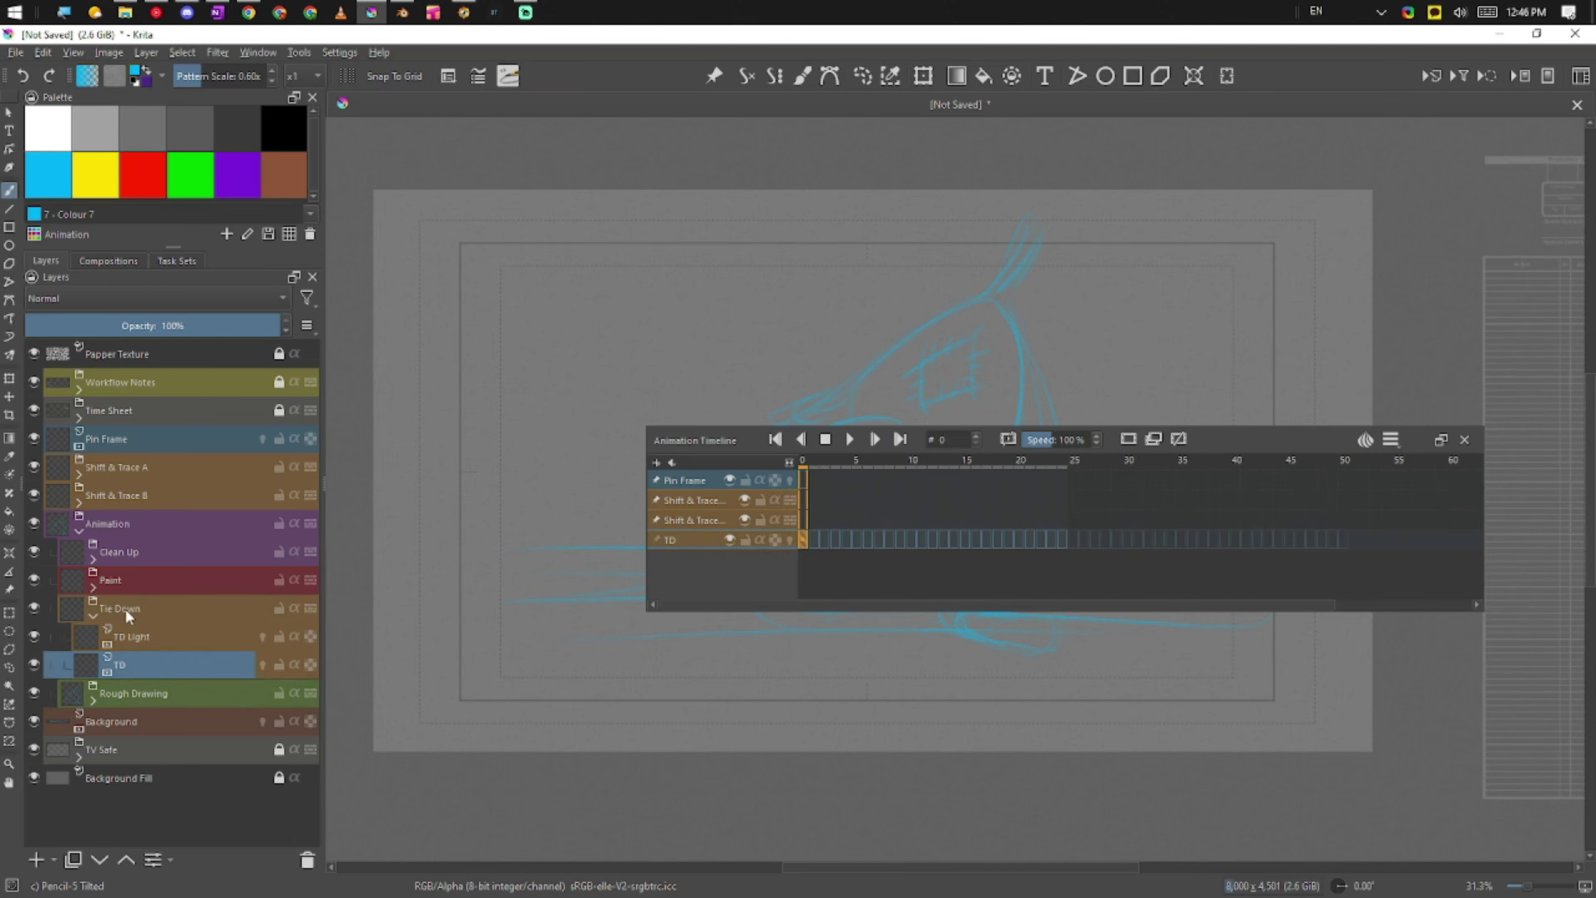
Step: Pin the Tie Down group and its TD Light and TD layers to the animation timeline, leaving TD active
{"action": "left_click", "coordinate": [182, 636]}
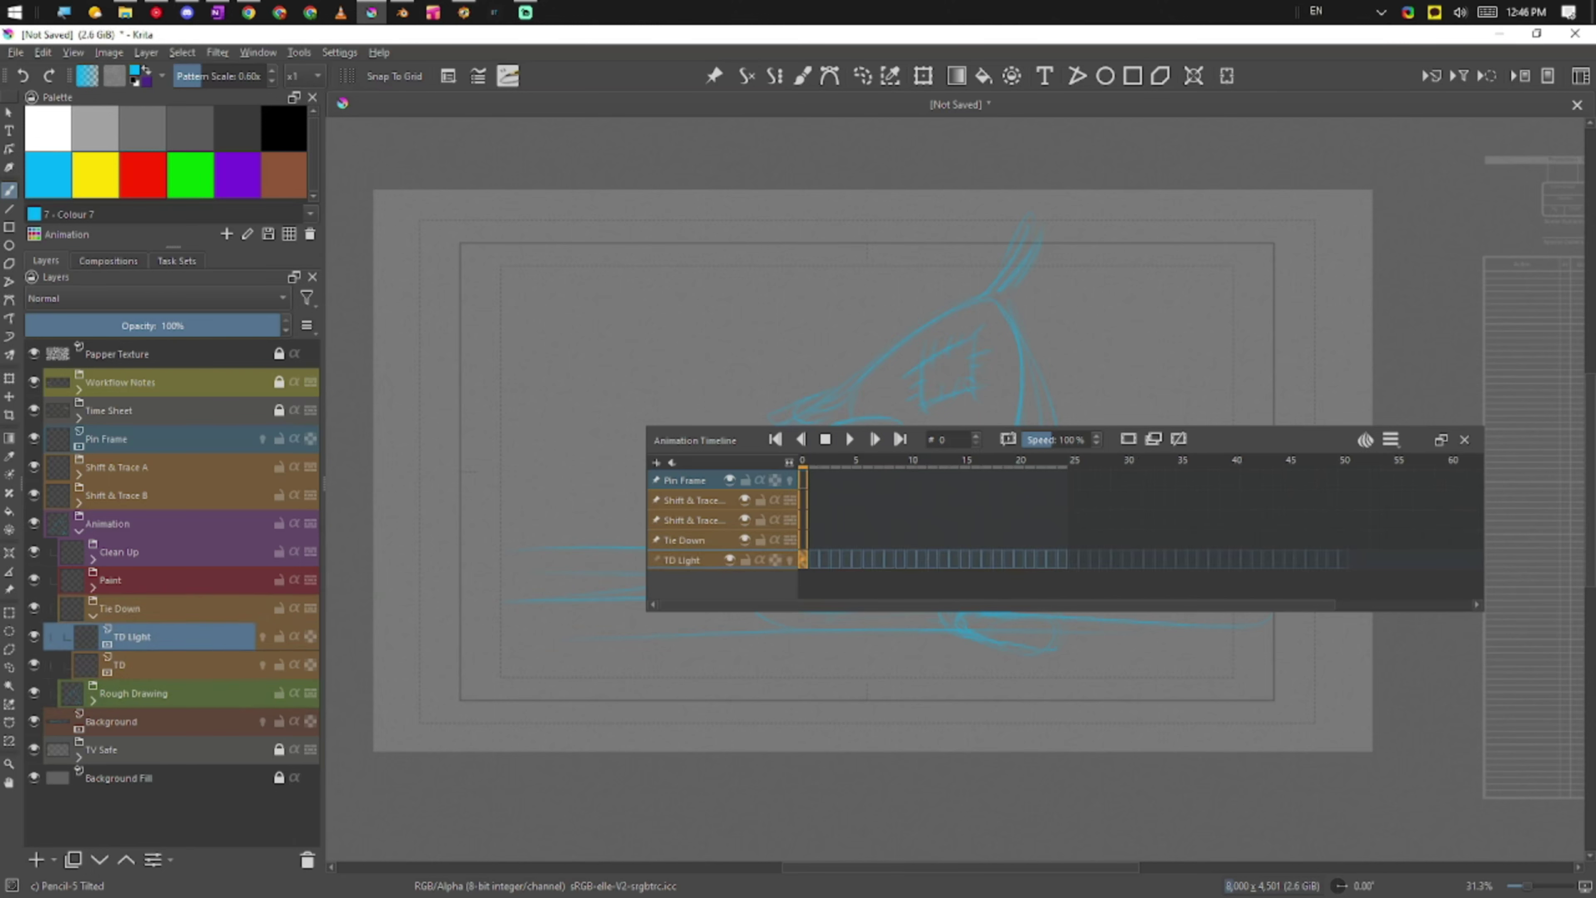
{"action": "key", "text": "Page_Down"}
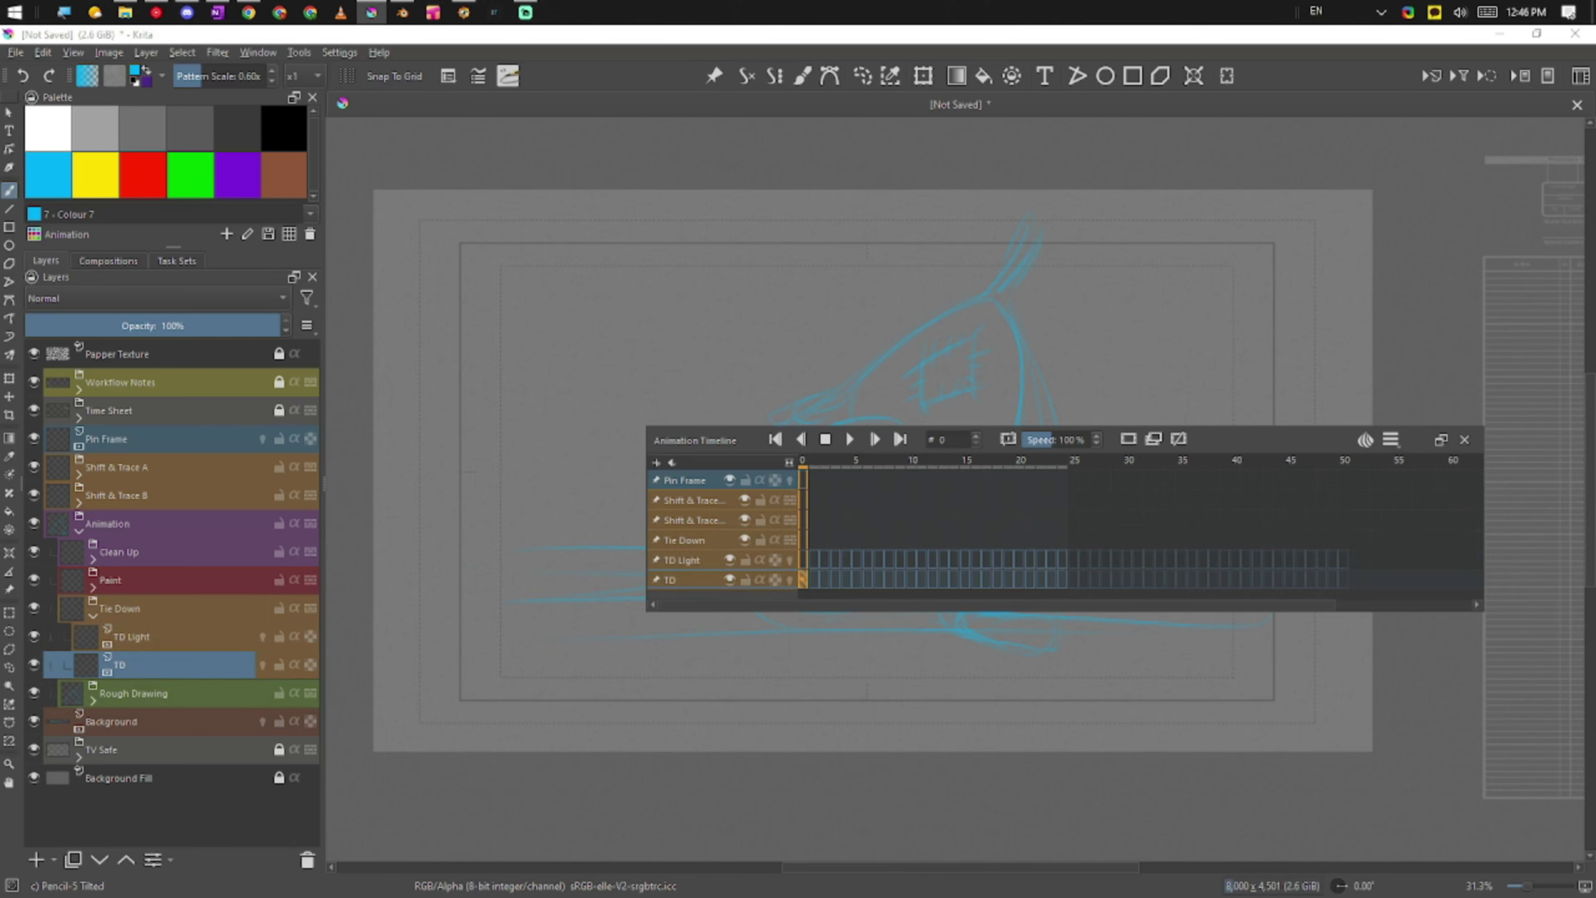
{"action": "left_click", "coordinate": [692, 541]}
{"action": "left_click", "coordinate": [691, 577]}
{"action": "left_click", "coordinate": [696, 541]}
{"action": "left_click", "coordinate": [693, 577]}
{"action": "left_click", "coordinate": [235, 611], "text": "shift"}
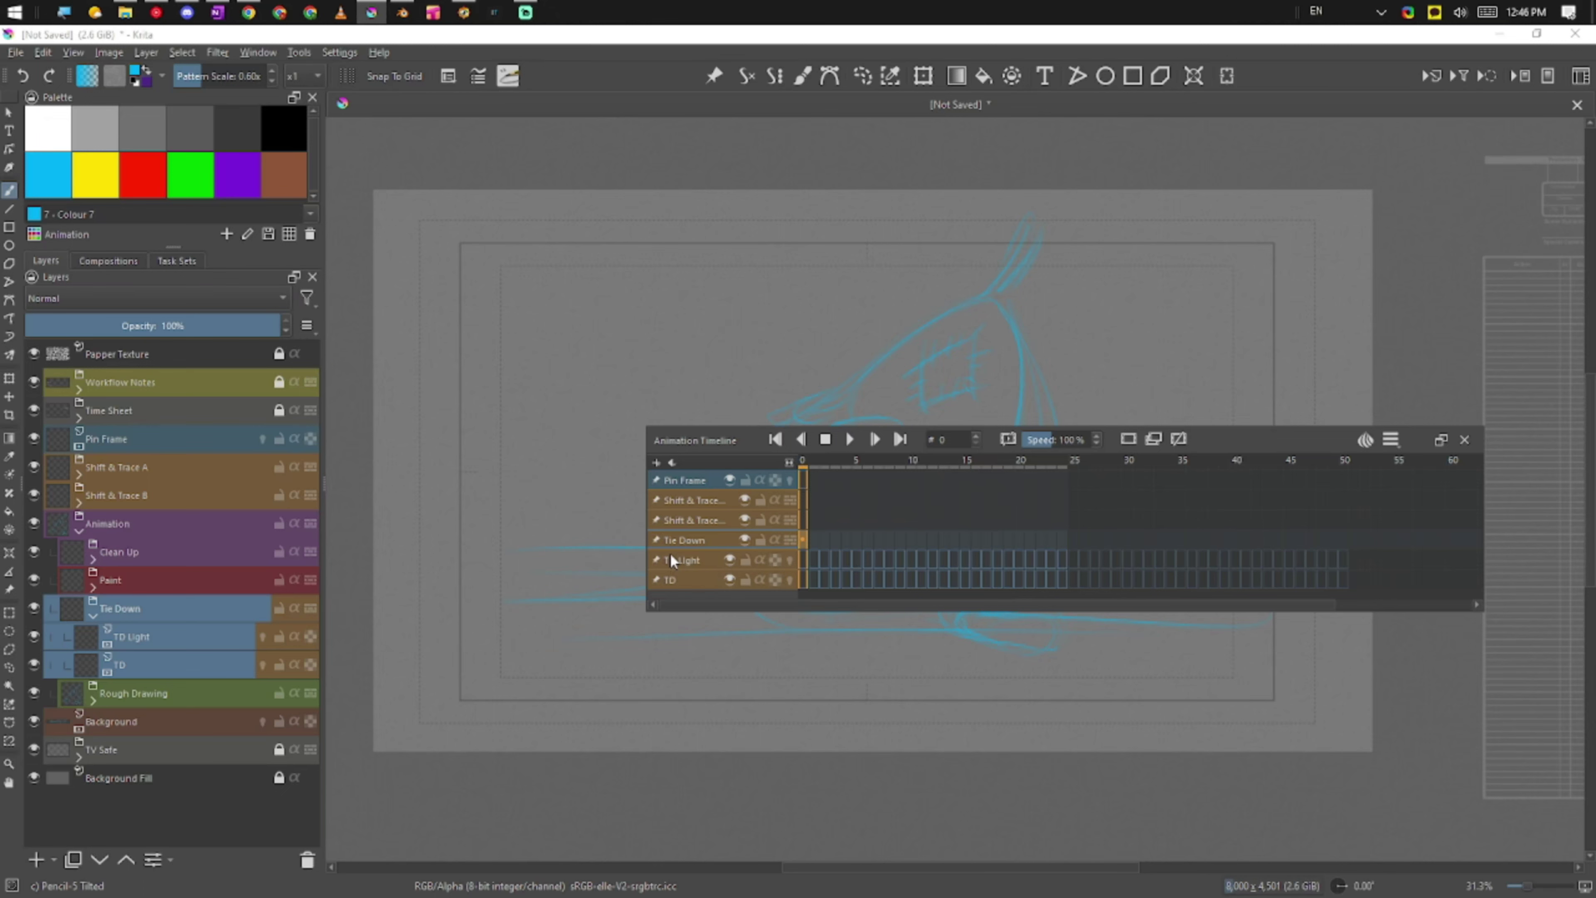
{"action": "left_click", "coordinate": [671, 579]}
Step: Reposition the floating Animation Timeline below the rough sketch so the drawing is uncovered
{"action": "left_click_drag", "start_coordinate": [716, 442], "coordinate": [562, 686]}
{"action": "left_click_drag", "start_coordinate": [905, 597], "coordinate": [909, 500]}
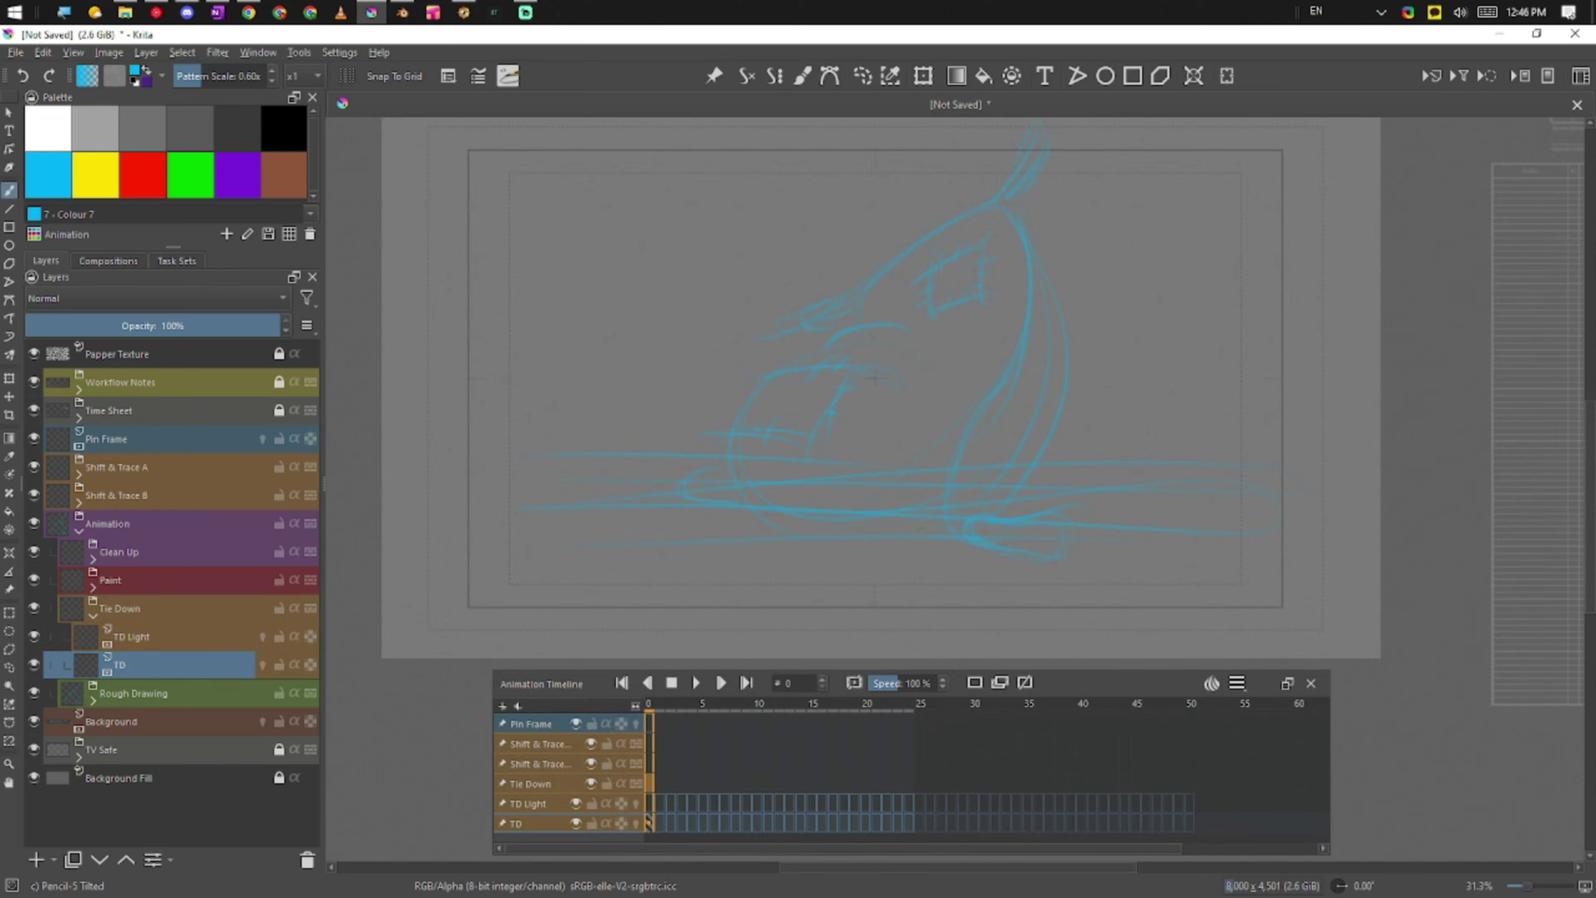
{"action": "left_click_drag", "start_coordinate": [552, 687], "coordinate": [558, 657]}
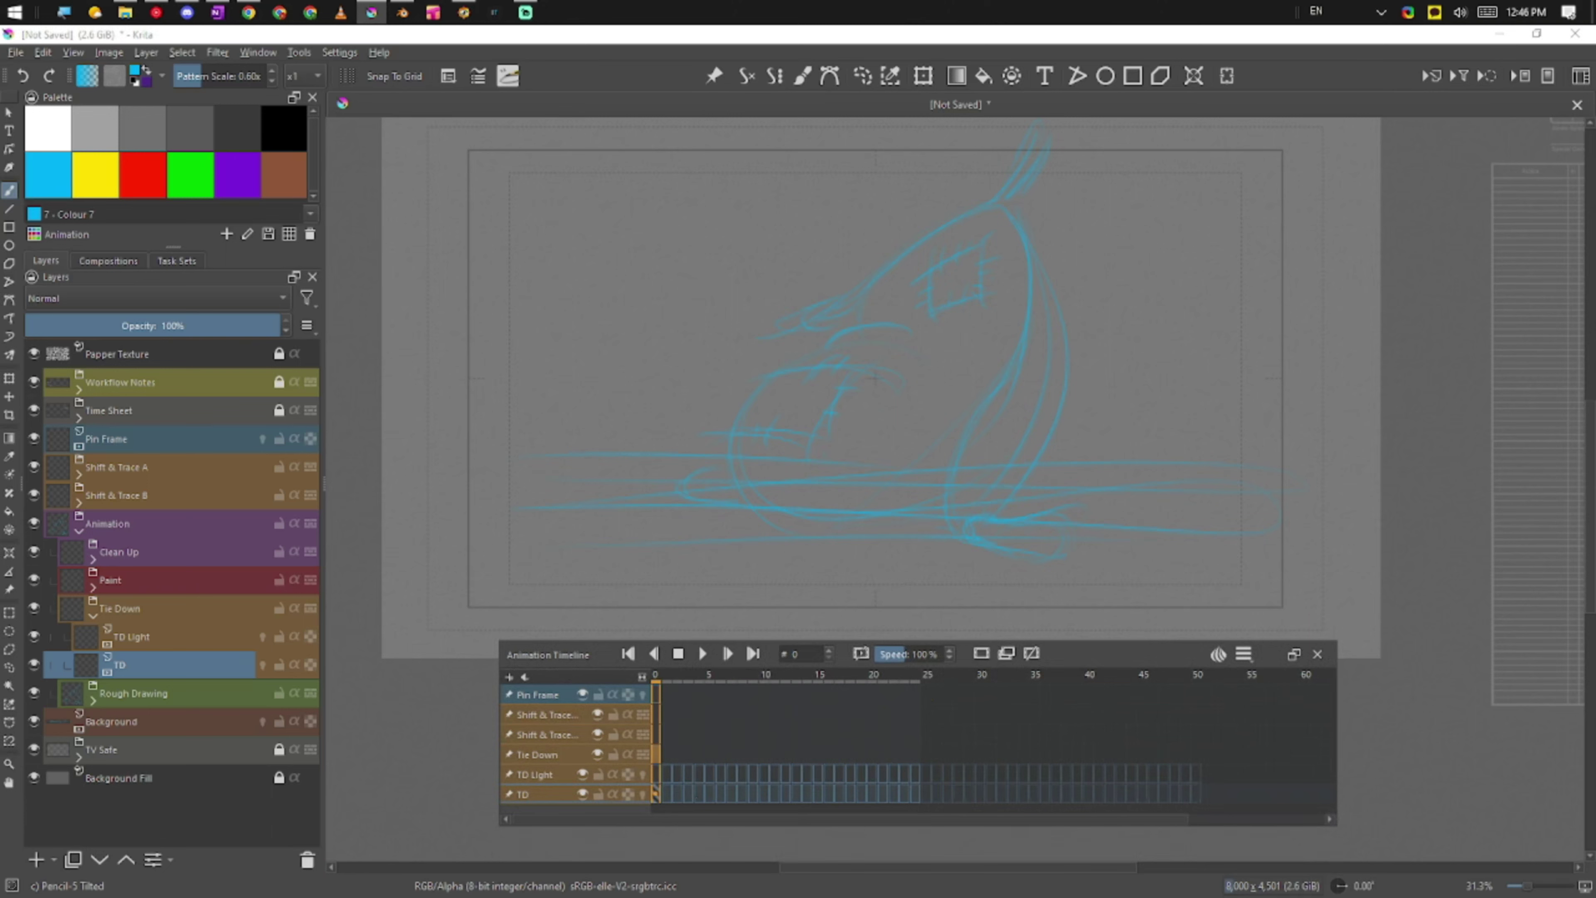
Step: Try the Basic-1 brush in blue with test strokes over the sketch and undo them
{"action": "right_click", "coordinate": [941, 452]}
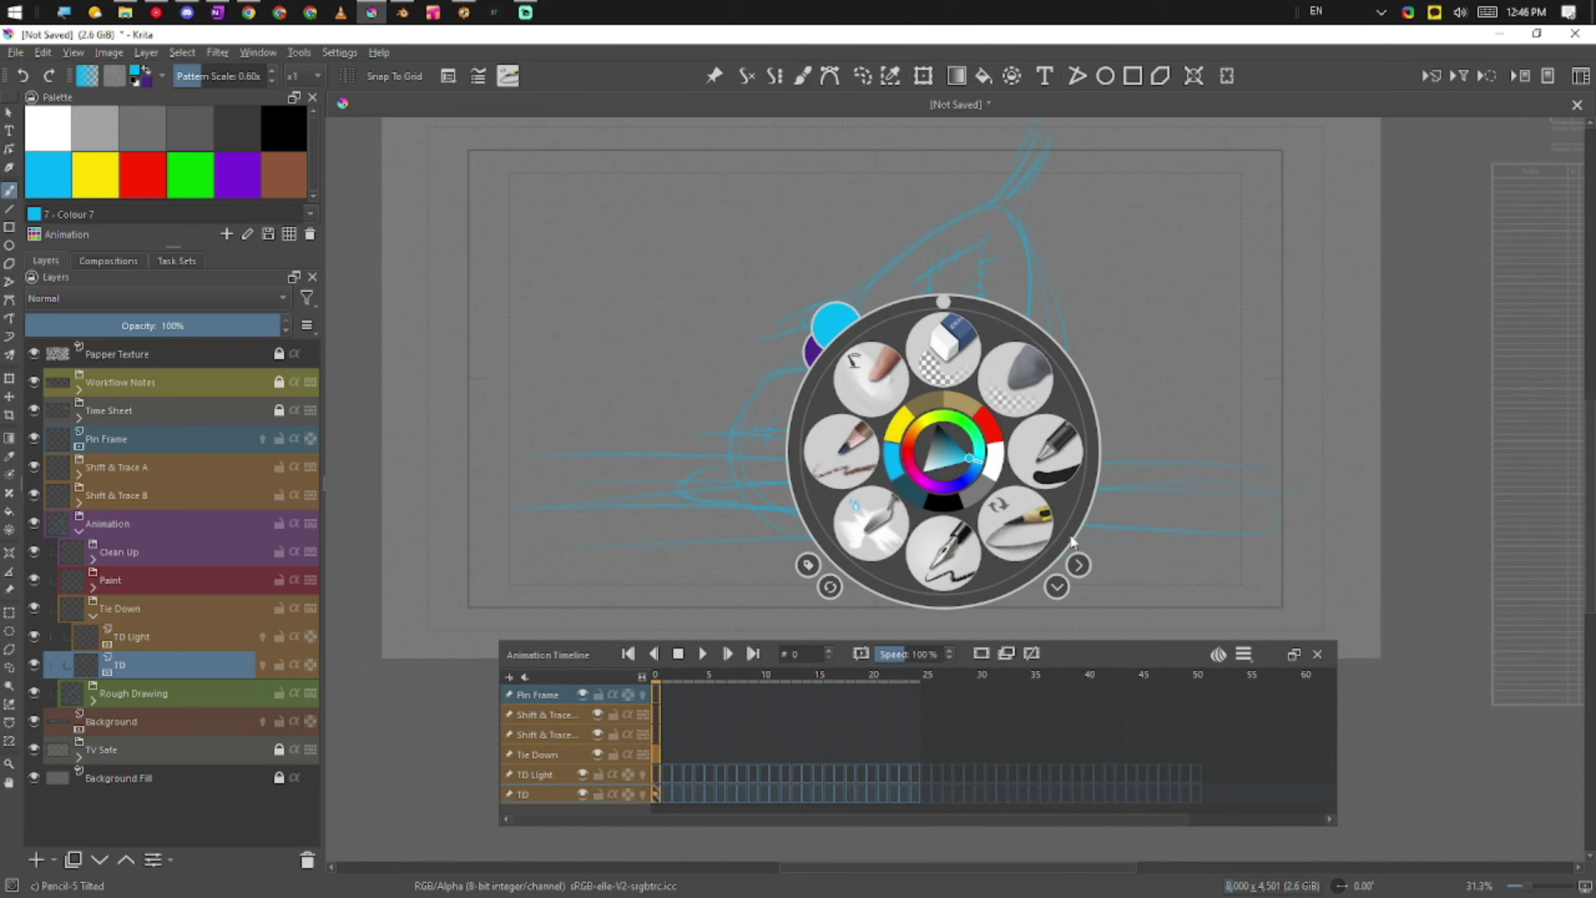
{"action": "left_click", "coordinate": [1039, 452]}
{"action": "mouse_move", "coordinate": [1001, 339]}
{"action": "left_mouse_down"}
{"action": "mouse_move", "coordinate": [1196, 416]}
{"action": "mouse_move", "coordinate": [1252, 561]}
{"action": "left_mouse_up"}
{"action": "key", "text": "ctrl+z"}
{"action": "mouse_move", "coordinate": [875, 474]}
{"action": "left_mouse_down"}
{"action": "mouse_move", "coordinate": [1033, 357]}
{"action": "mouse_move", "coordinate": [1078, 440]}
{"action": "left_mouse_up"}
{"action": "key", "text": "ctrl+z"}
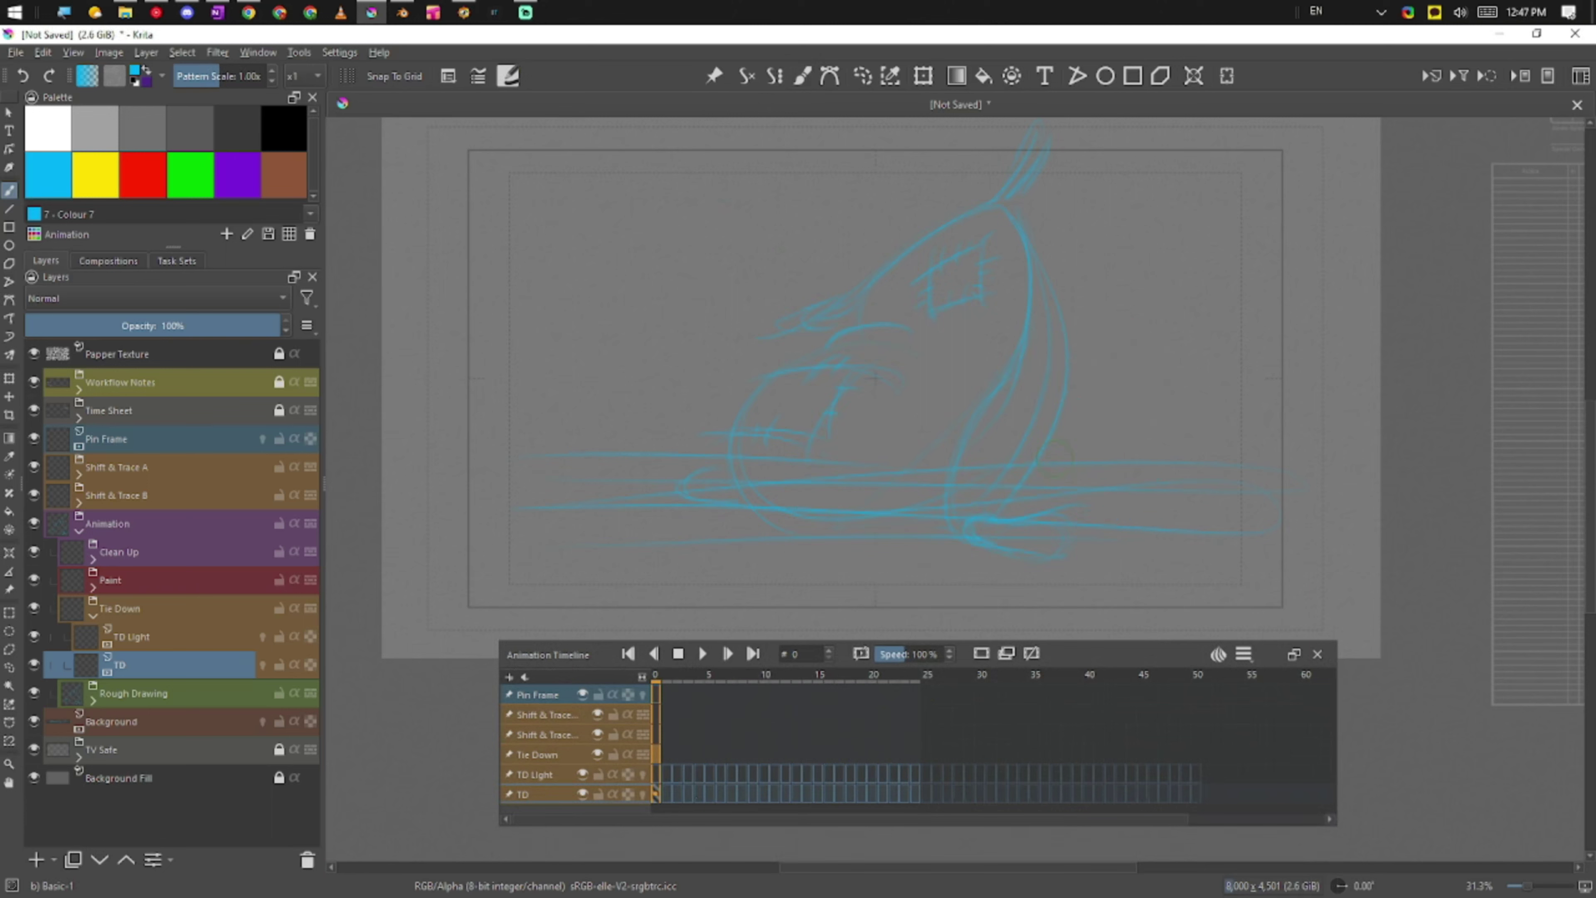
Step: Try the Ink-4 Pen Rough brush with test strokes in blue and black, undoing each one
{"action": "right_click", "coordinate": [934, 434]}
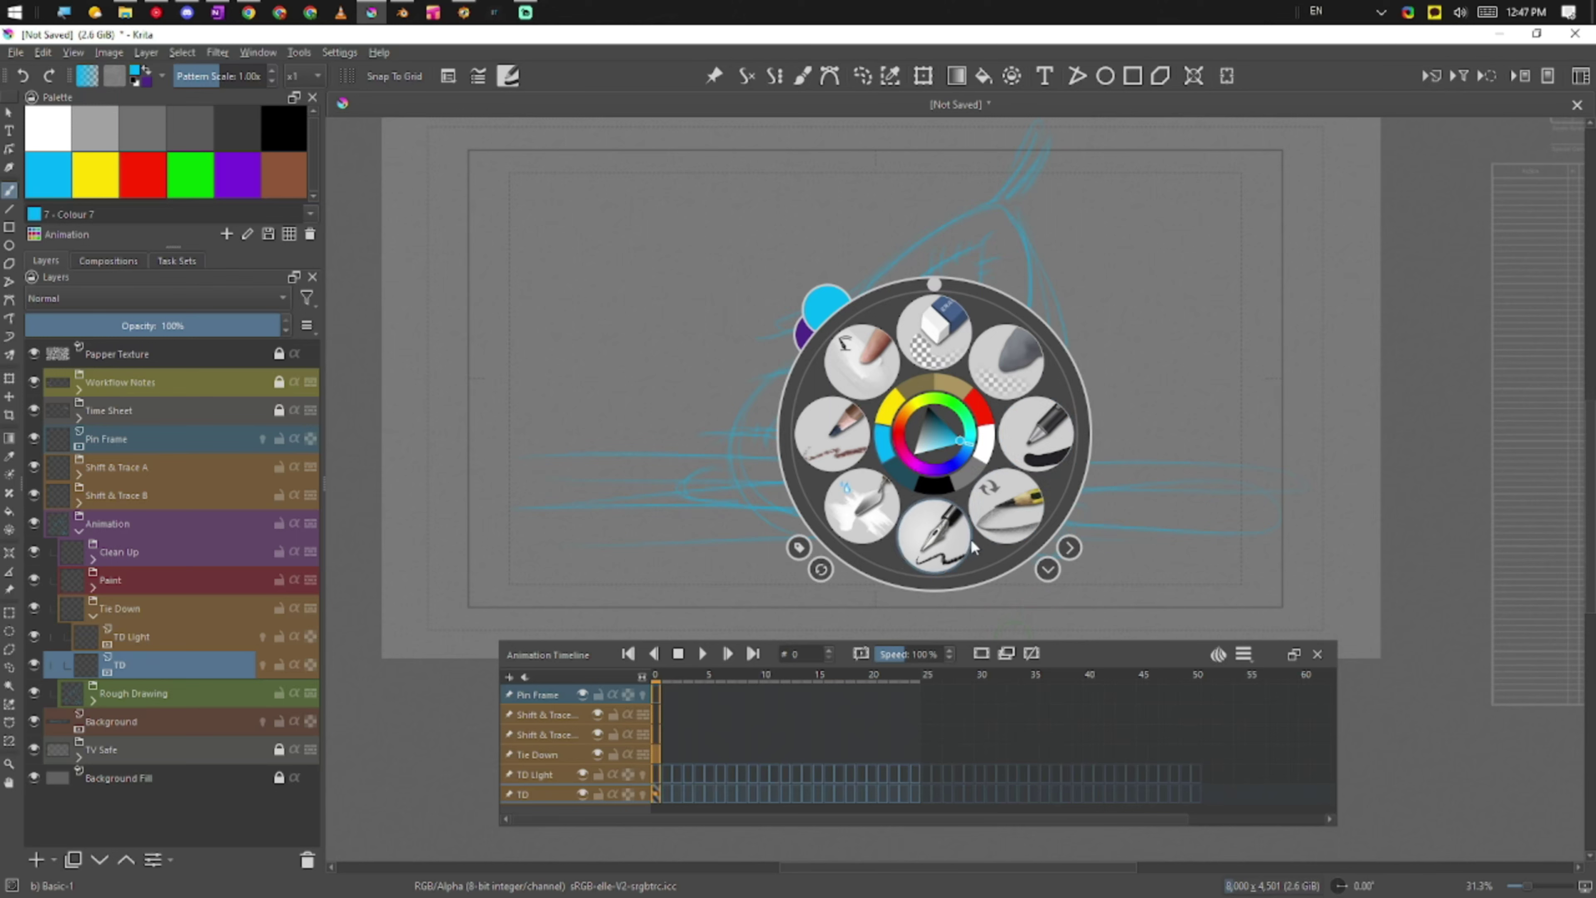
{"action": "left_click", "coordinate": [937, 547]}
{"action": "mouse_move", "coordinate": [808, 440]}
{"action": "left_mouse_down"}
{"action": "mouse_move", "coordinate": [994, 420]}
{"action": "mouse_move", "coordinate": [1094, 487]}
{"action": "left_mouse_up"}
{"action": "key", "text": "ctrl+z"}
{"action": "left_click", "coordinate": [283, 128]}
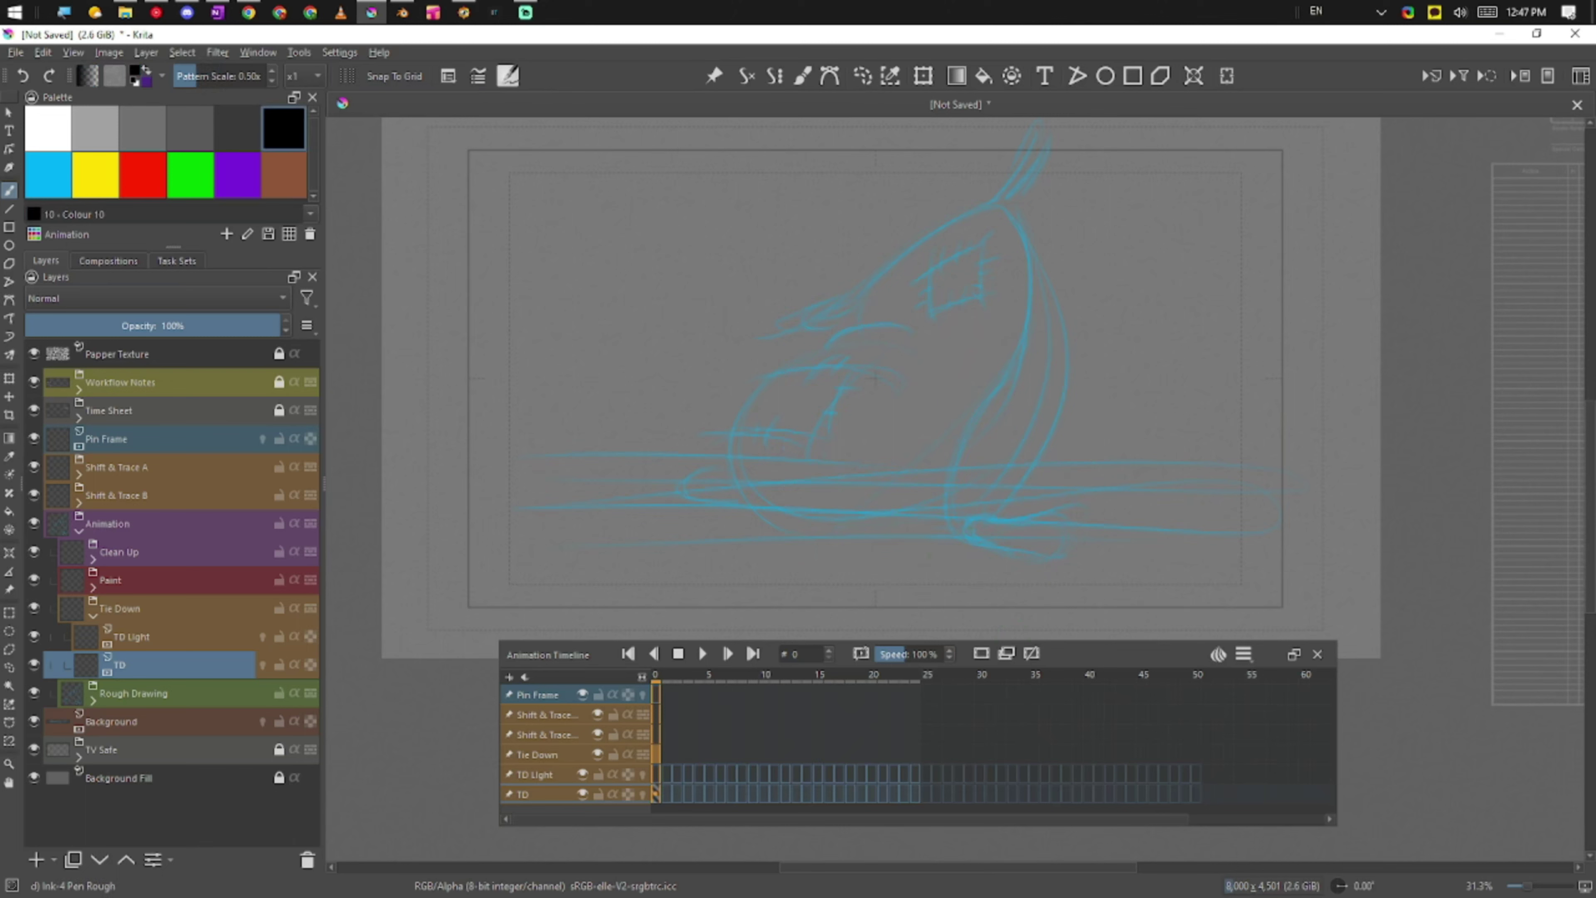
{"action": "left_click_drag", "start_coordinate": [688, 421], "coordinate": [1011, 465]}
{"action": "key", "text": "ctrl+z"}
Step: Switch the brush to DA Pastel 01 Pencil and set the colour to black
{"action": "right_click", "coordinate": [961, 419]}
{"action": "left_click", "coordinate": [1029, 493]}
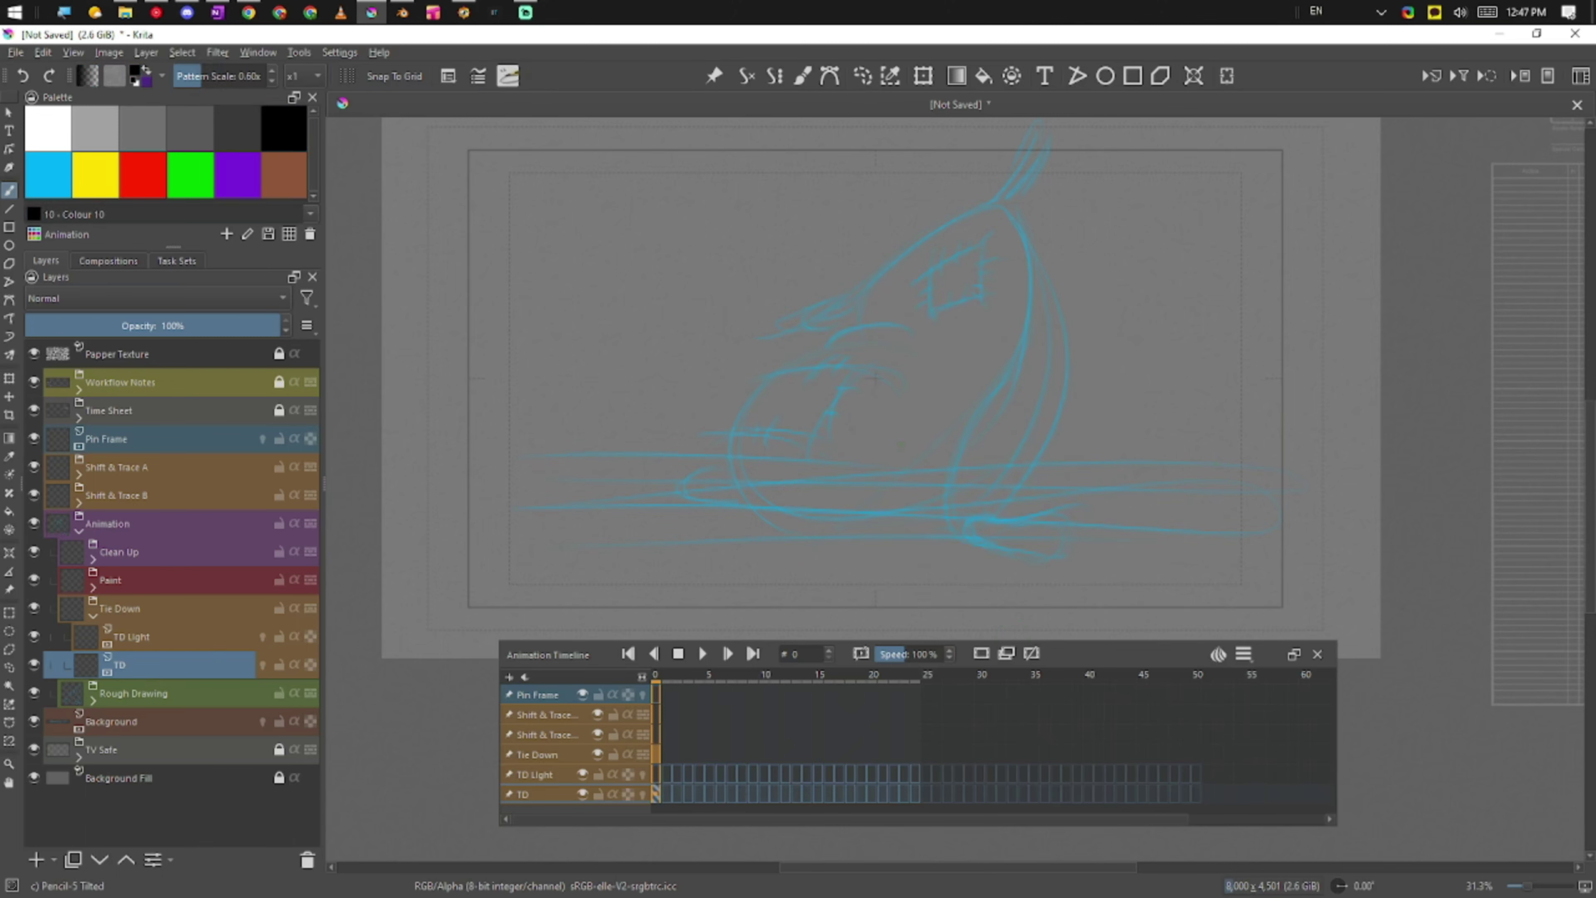
{"action": "right_click", "coordinate": [970, 474]}
{"action": "left_click", "coordinate": [878, 468]}
{"action": "left_click", "coordinate": [794, 526]}
{"action": "left_click", "coordinate": [284, 130]}
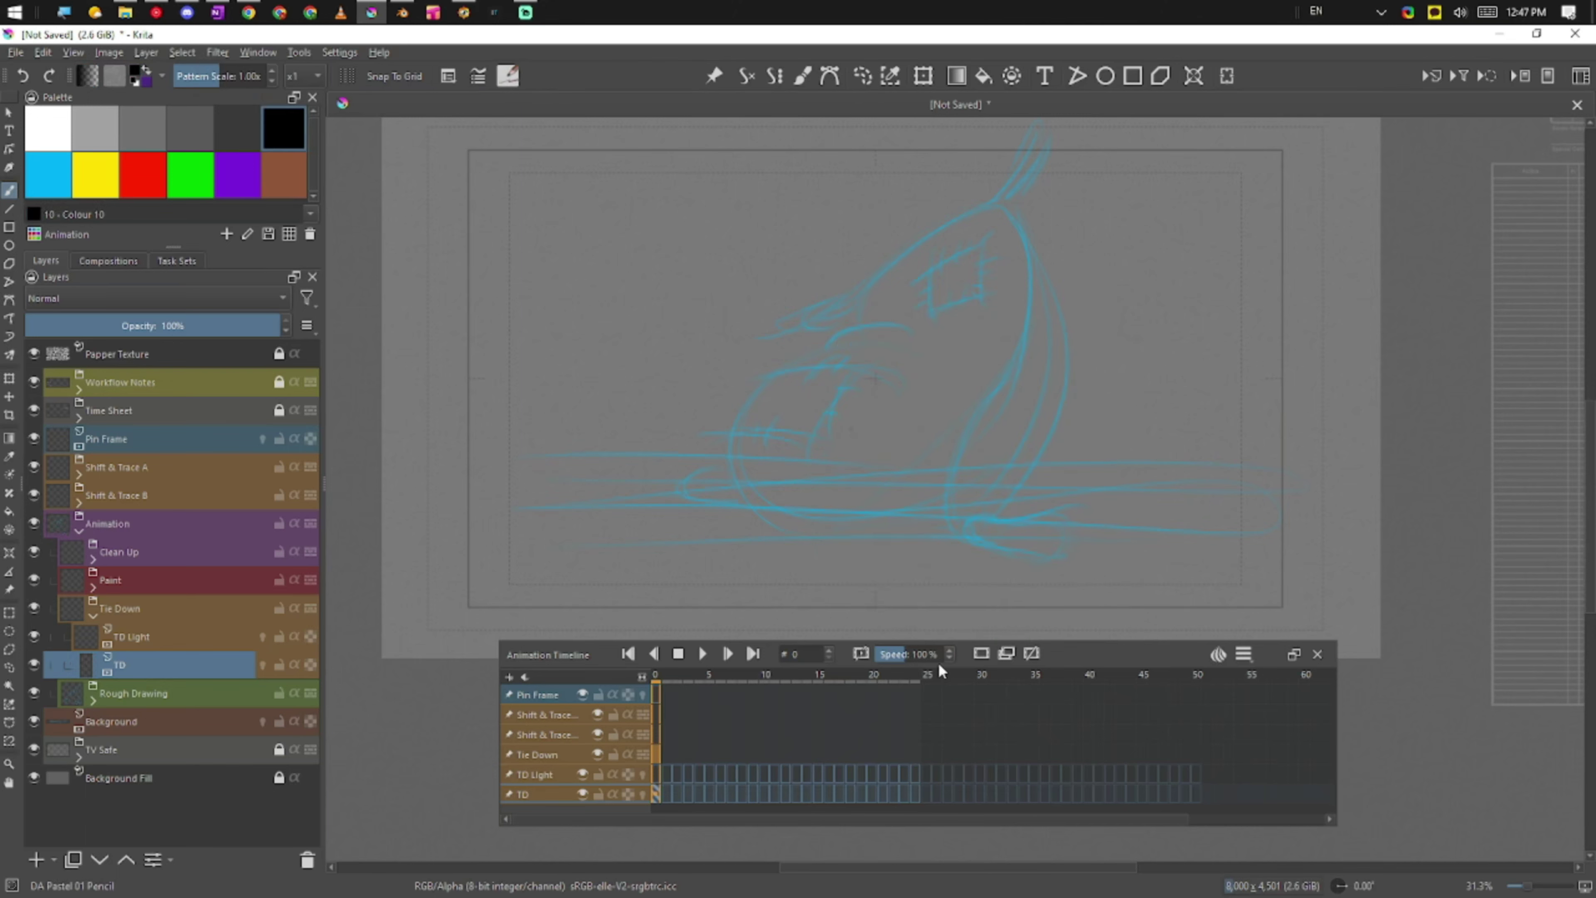
Step: Trace the sack's curved side seam and its outer back contour in black on the TD layer
{"action": "left_click_drag", "start_coordinate": [1010, 205], "coordinate": [960, 528]}
{"action": "left_click_drag", "start_coordinate": [1012, 208], "coordinate": [1006, 478]}
{"action": "key", "text": "ctrl+z"}
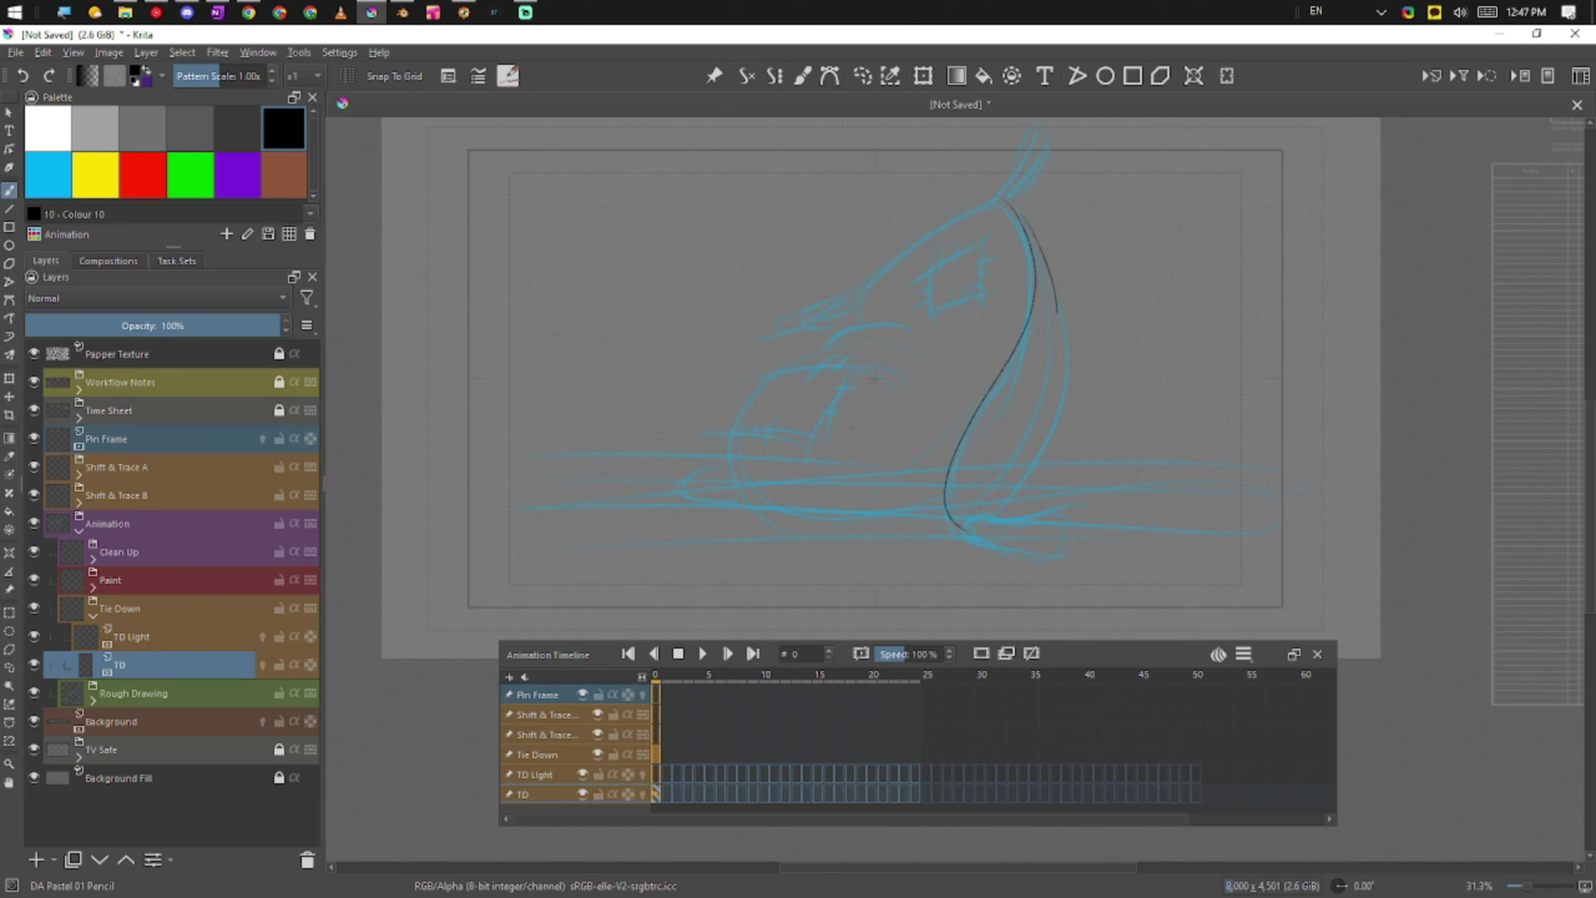
{"action": "mouse_move", "coordinate": [1012, 203]}
{"action": "left_mouse_down"}
{"action": "mouse_move", "coordinate": [1063, 420]}
{"action": "mouse_move", "coordinate": [1006, 506]}
{"action": "left_mouse_up"}
Step: Trace the rounded belly and underside of the sack and outline its foot corners in black
{"action": "left_click_drag", "start_coordinate": [765, 381], "coordinate": [749, 525]}
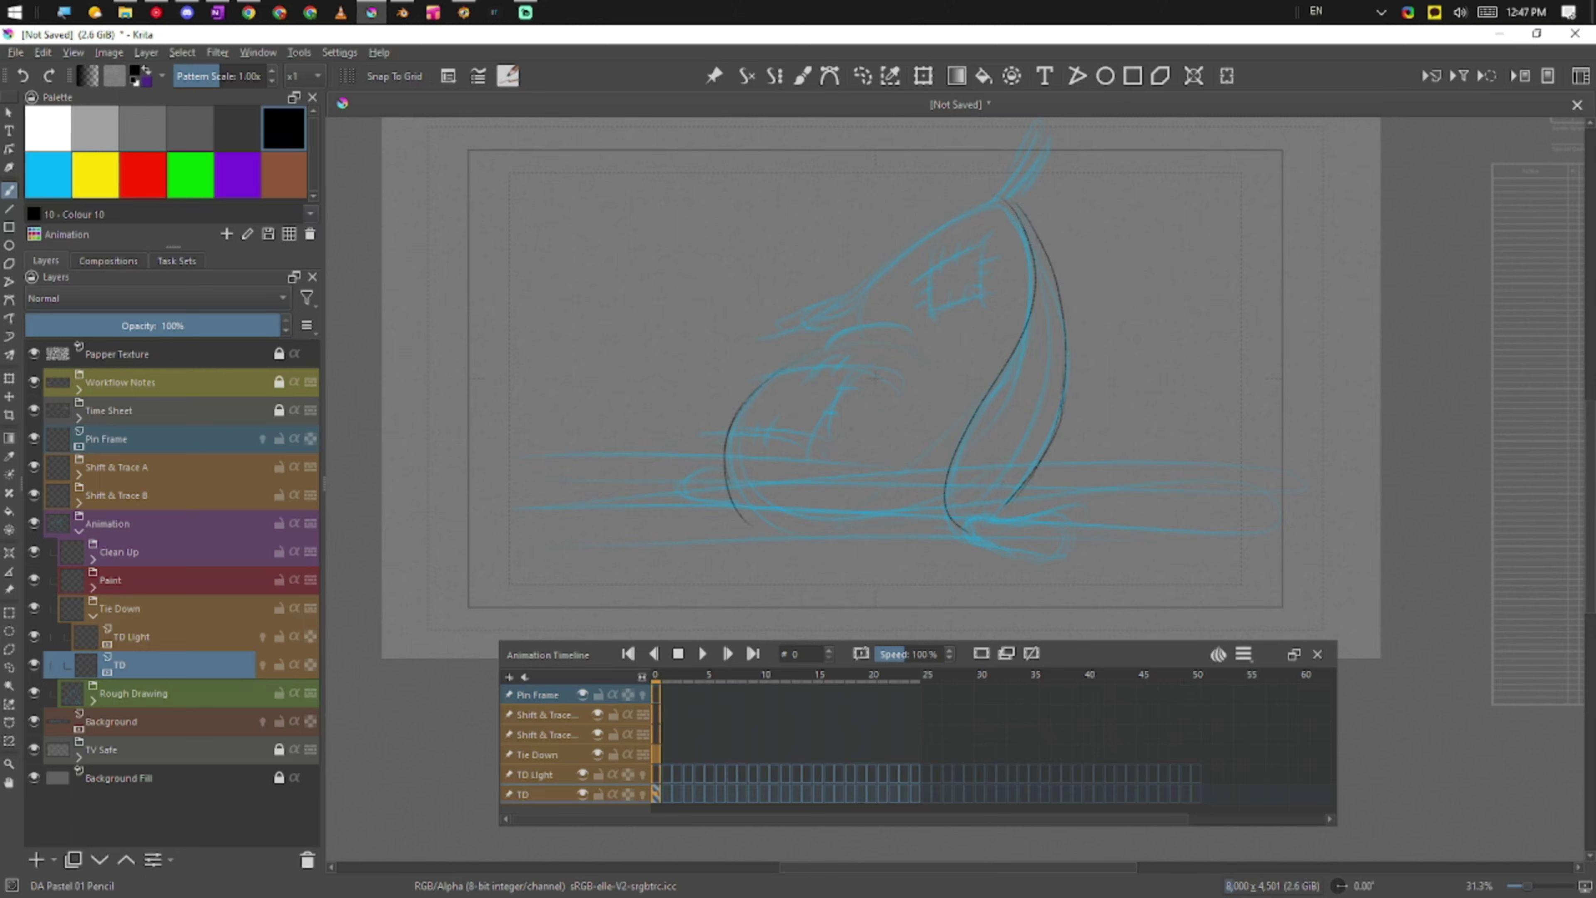
{"action": "left_click_drag", "start_coordinate": [865, 344], "coordinate": [710, 475]}
{"action": "key", "text": "ctrl+z"}
{"action": "mouse_move", "coordinate": [888, 341]}
{"action": "left_mouse_down"}
{"action": "mouse_move", "coordinate": [729, 441]}
{"action": "mouse_move", "coordinate": [772, 536]}
{"action": "left_mouse_up"}
{"action": "mouse_move", "coordinate": [729, 478]}
{"action": "left_mouse_down"}
{"action": "mouse_move", "coordinate": [888, 542]}
{"action": "mouse_move", "coordinate": [1056, 513]}
{"action": "left_mouse_up"}
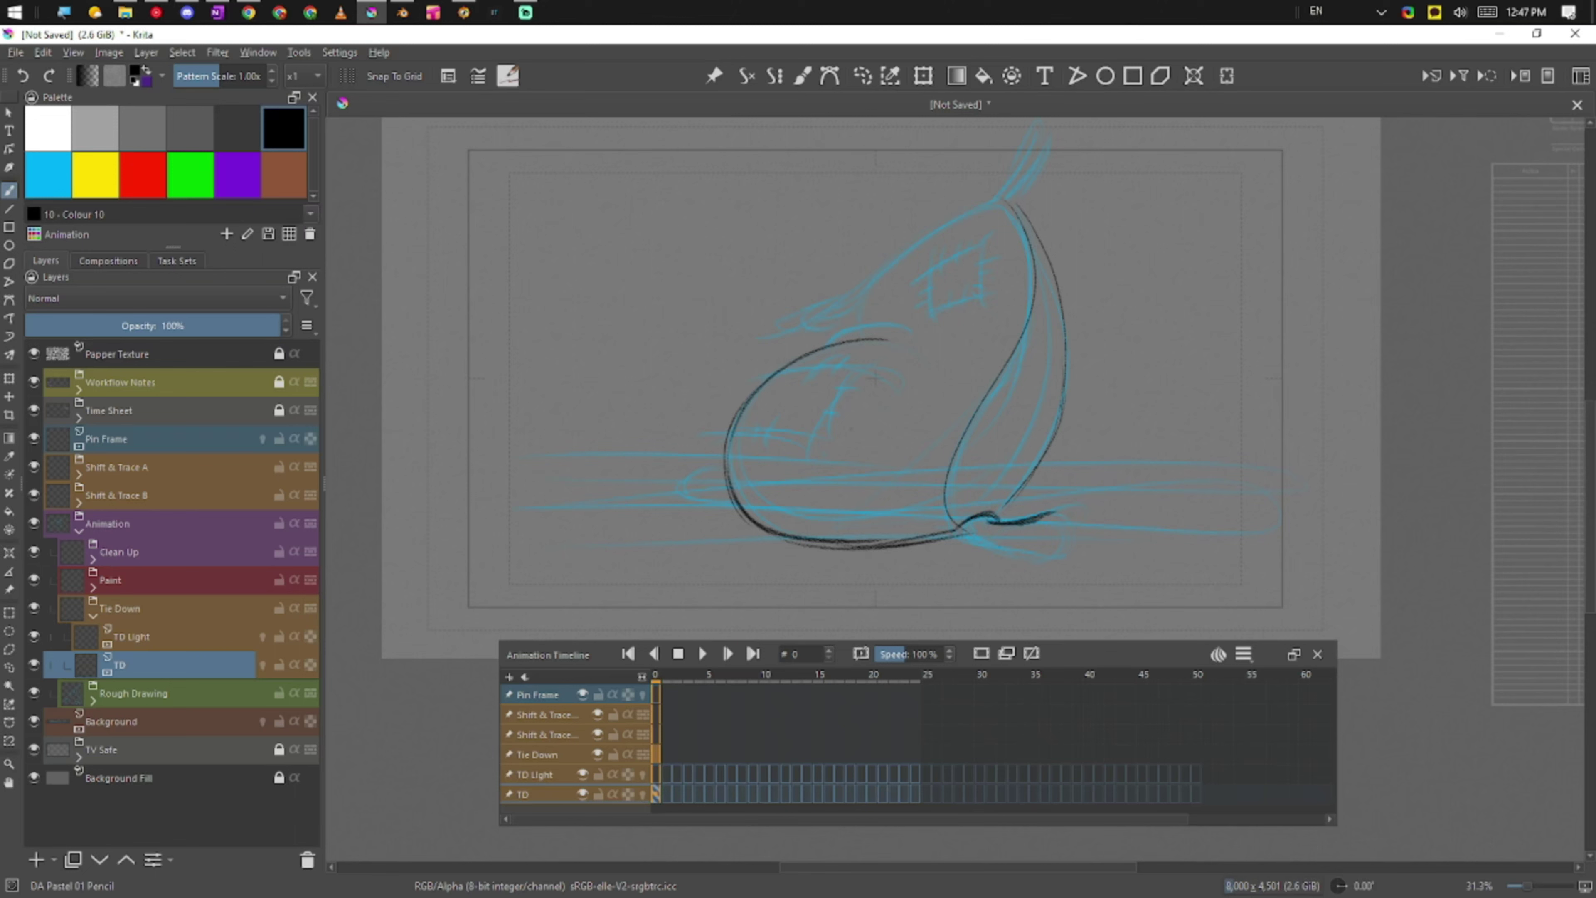
{"action": "left_click_drag", "start_coordinate": [946, 539], "coordinate": [1040, 557]}
{"action": "mouse_move", "coordinate": [732, 504]}
{"action": "left_mouse_down"}
{"action": "mouse_move", "coordinate": [654, 503]}
{"action": "mouse_move", "coordinate": [723, 477]}
{"action": "left_mouse_up"}
Step: Outline the raised top corner, the sloping upper edge and the pointed front corner of the sack in black
{"action": "mouse_move", "coordinate": [876, 379]}
{"action": "left_mouse_down"}
{"action": "mouse_move", "coordinate": [833, 454]}
{"action": "mouse_move", "coordinate": [839, 398]}
{"action": "mouse_move", "coordinate": [870, 406]}
{"action": "mouse_move", "coordinate": [820, 415]}
{"action": "mouse_move", "coordinate": [817, 346]}
{"action": "mouse_move", "coordinate": [975, 263]}
{"action": "mouse_move", "coordinate": [1010, 368]}
{"action": "mouse_move", "coordinate": [870, 577]}
{"action": "mouse_move", "coordinate": [875, 558]}
{"action": "left_mouse_up"}
{"action": "left_click_drag", "start_coordinate": [801, 385], "coordinate": [771, 463]}
{"action": "left_click_drag", "start_coordinate": [798, 392], "coordinate": [814, 415]}
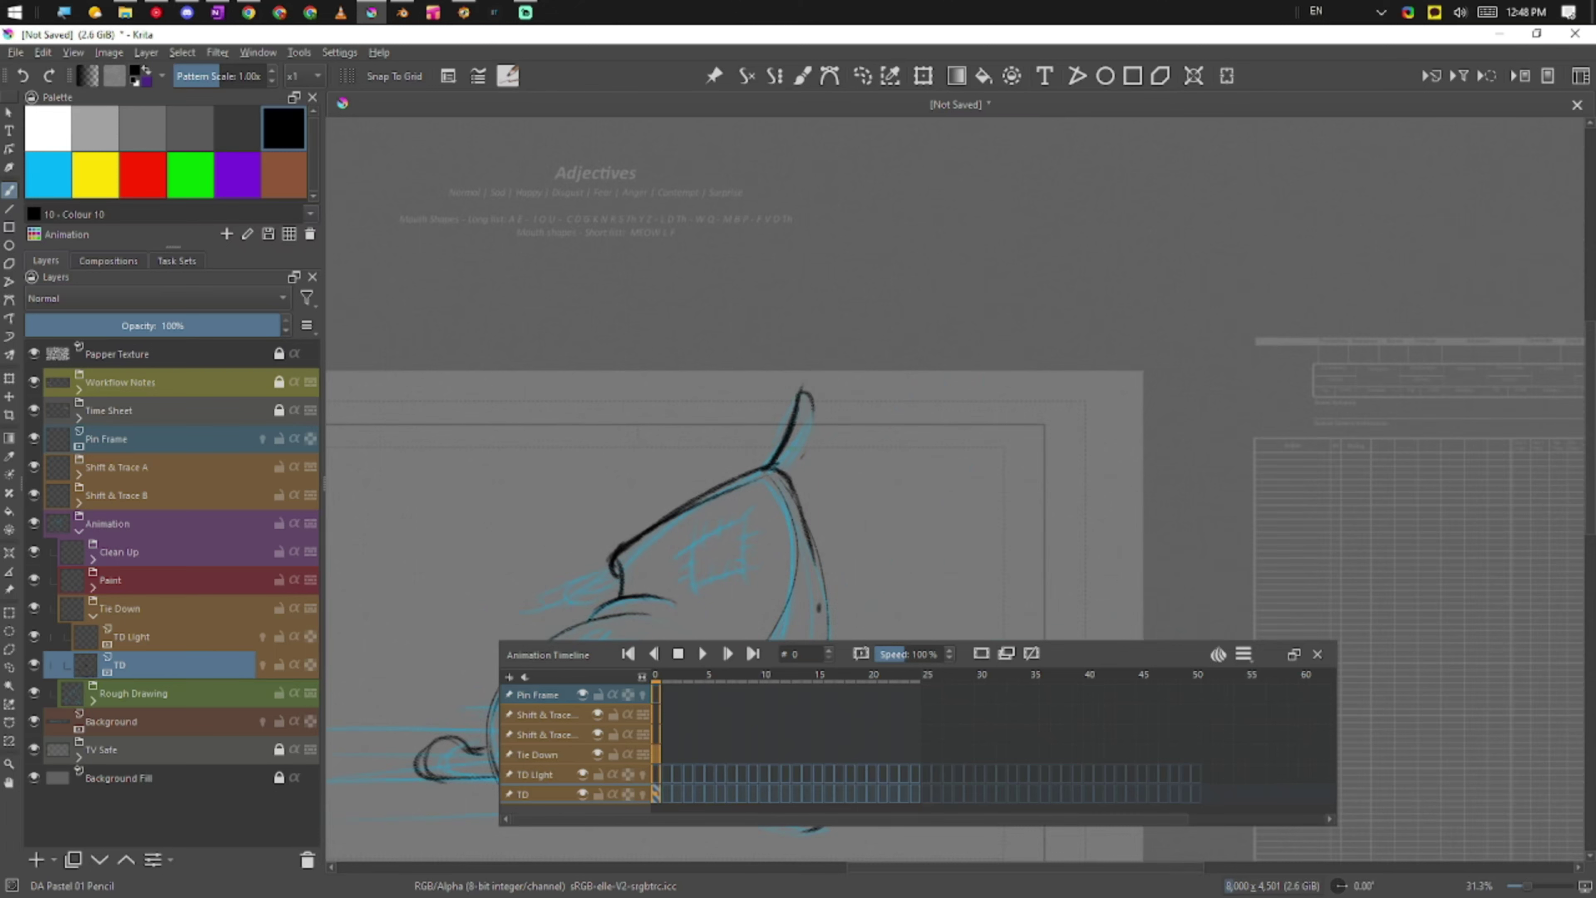
{"action": "mouse_move", "coordinate": [769, 465]}
{"action": "left_mouse_down"}
{"action": "mouse_move", "coordinate": [807, 442]}
{"action": "mouse_move", "coordinate": [815, 408]}
{"action": "left_mouse_up"}
{"action": "left_click_drag", "start_coordinate": [811, 395], "coordinate": [789, 460]}
{"action": "left_click_drag", "start_coordinate": [753, 536], "coordinate": [1019, 410]}
{"action": "key", "text": "ctrl+z"}
{"action": "left_click_drag", "start_coordinate": [862, 565], "coordinate": [1141, 389]}
{"action": "mouse_move", "coordinate": [890, 380]}
{"action": "left_mouse_down"}
{"action": "mouse_move", "coordinate": [824, 418]}
{"action": "mouse_move", "coordinate": [846, 426]}
{"action": "mouse_move", "coordinate": [892, 380]}
{"action": "mouse_move", "coordinate": [807, 402]}
{"action": "mouse_move", "coordinate": [894, 373]}
{"action": "left_mouse_up"}
{"action": "key", "text": "ctrl+z"}
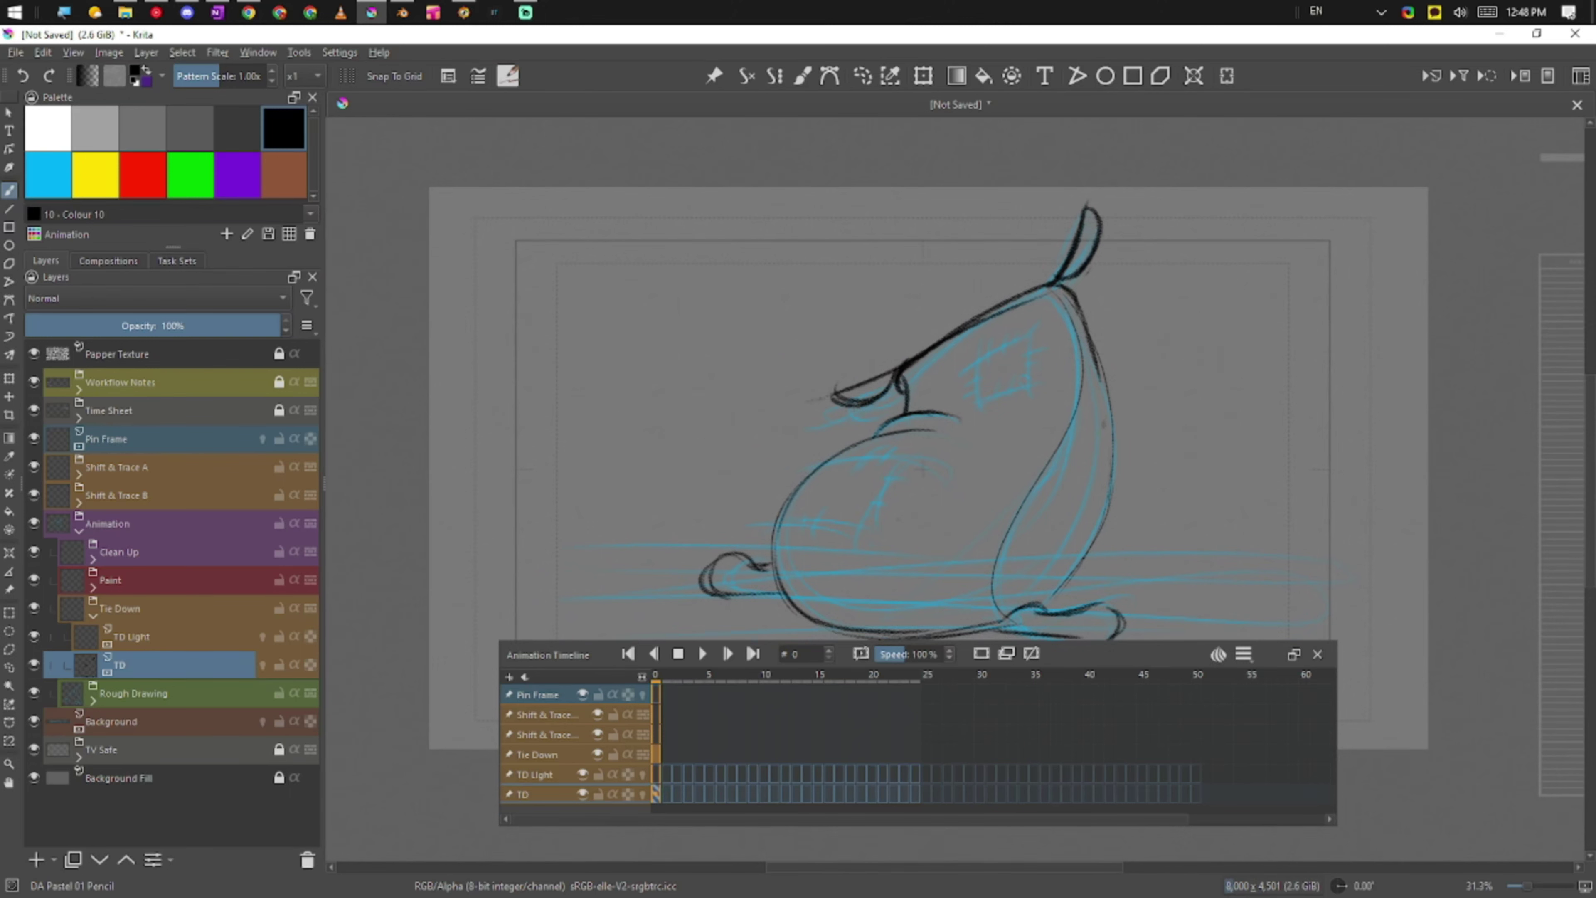
Step: Draw the outlines of the two square patches on the belly and upper body of the sack
{"action": "mouse_move", "coordinate": [1135, 555]}
{"action": "left_mouse_down"}
{"action": "mouse_move", "coordinate": [1180, 289]}
{"action": "mouse_move", "coordinate": [1122, 497]}
{"action": "left_mouse_up"}
{"action": "left_click_drag", "start_coordinate": [873, 473], "coordinate": [819, 481]}
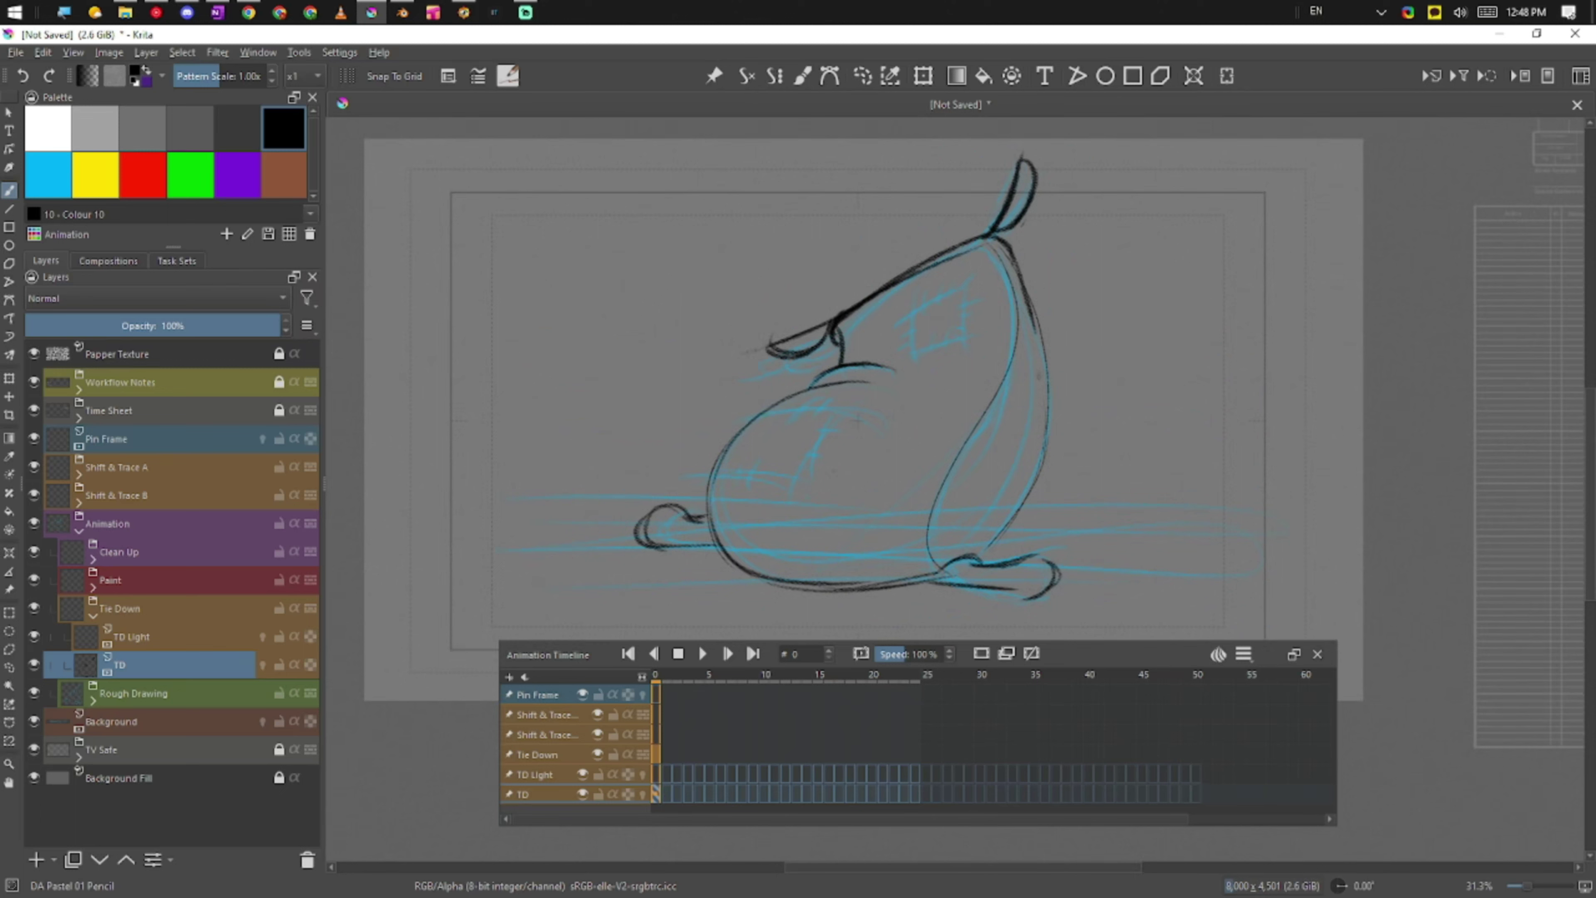
{"action": "mouse_move", "coordinate": [731, 420]}
{"action": "left_mouse_down"}
{"action": "mouse_move", "coordinate": [847, 412]}
{"action": "mouse_move", "coordinate": [775, 525]}
{"action": "left_mouse_up"}
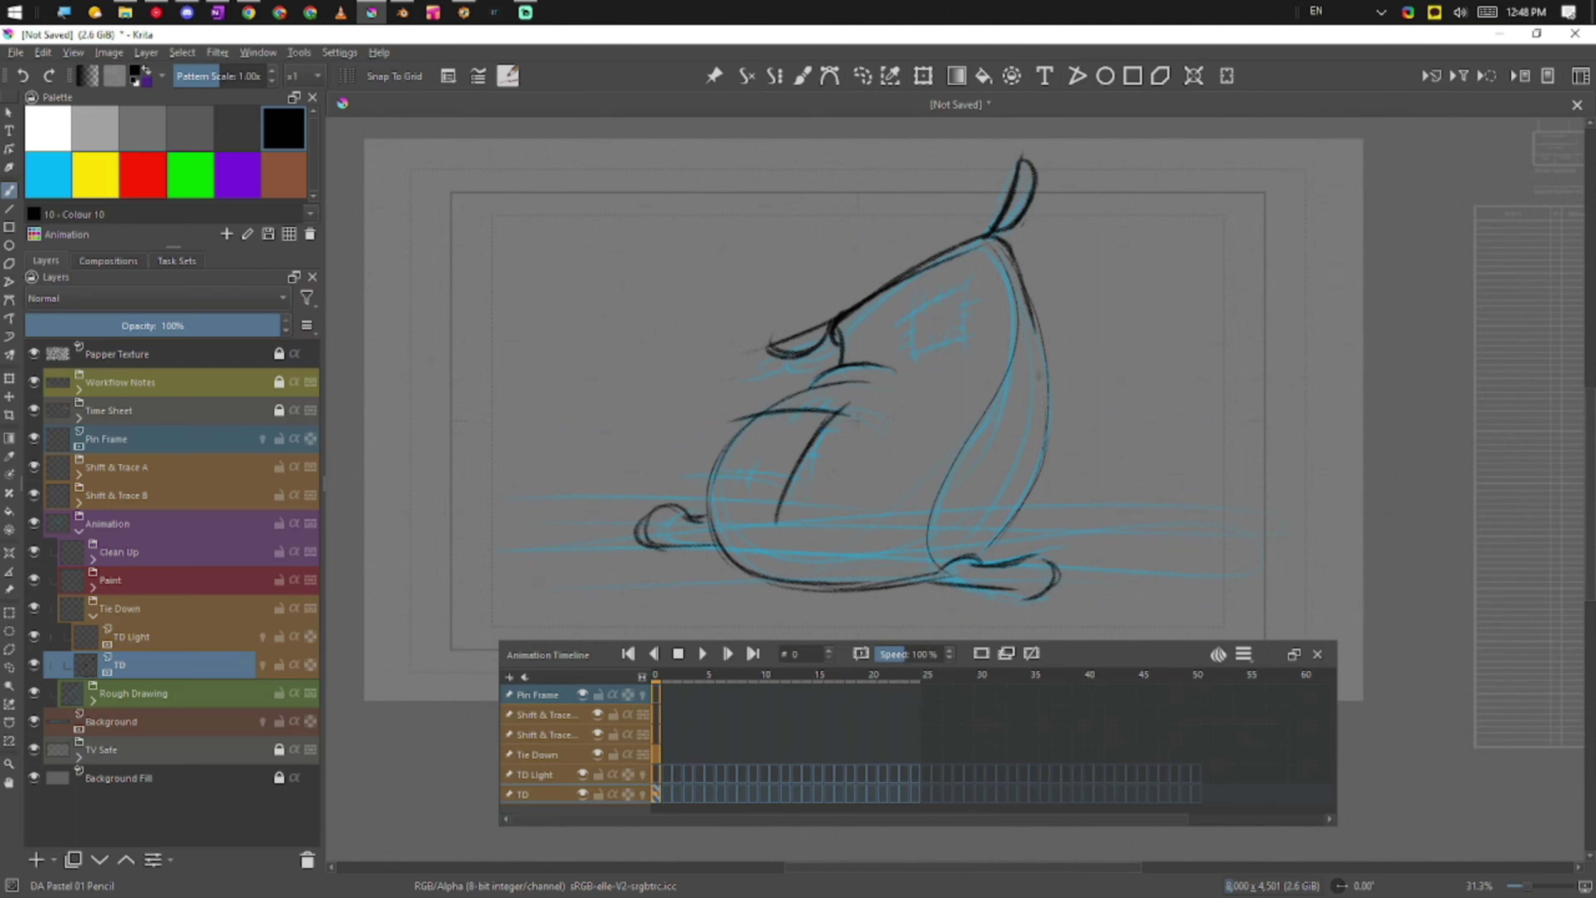
{"action": "mouse_move", "coordinate": [699, 472]}
{"action": "left_mouse_down"}
{"action": "mouse_move", "coordinate": [789, 484]}
{"action": "mouse_move", "coordinate": [776, 522]}
{"action": "left_mouse_up"}
{"action": "left_click_drag", "start_coordinate": [915, 301], "coordinate": [907, 369]}
{"action": "mouse_move", "coordinate": [968, 286]}
{"action": "left_mouse_down"}
{"action": "mouse_move", "coordinate": [963, 343]}
{"action": "mouse_move", "coordinate": [978, 288]}
{"action": "left_mouse_up"}
{"action": "left_click_drag", "start_coordinate": [899, 320], "coordinate": [914, 302]}
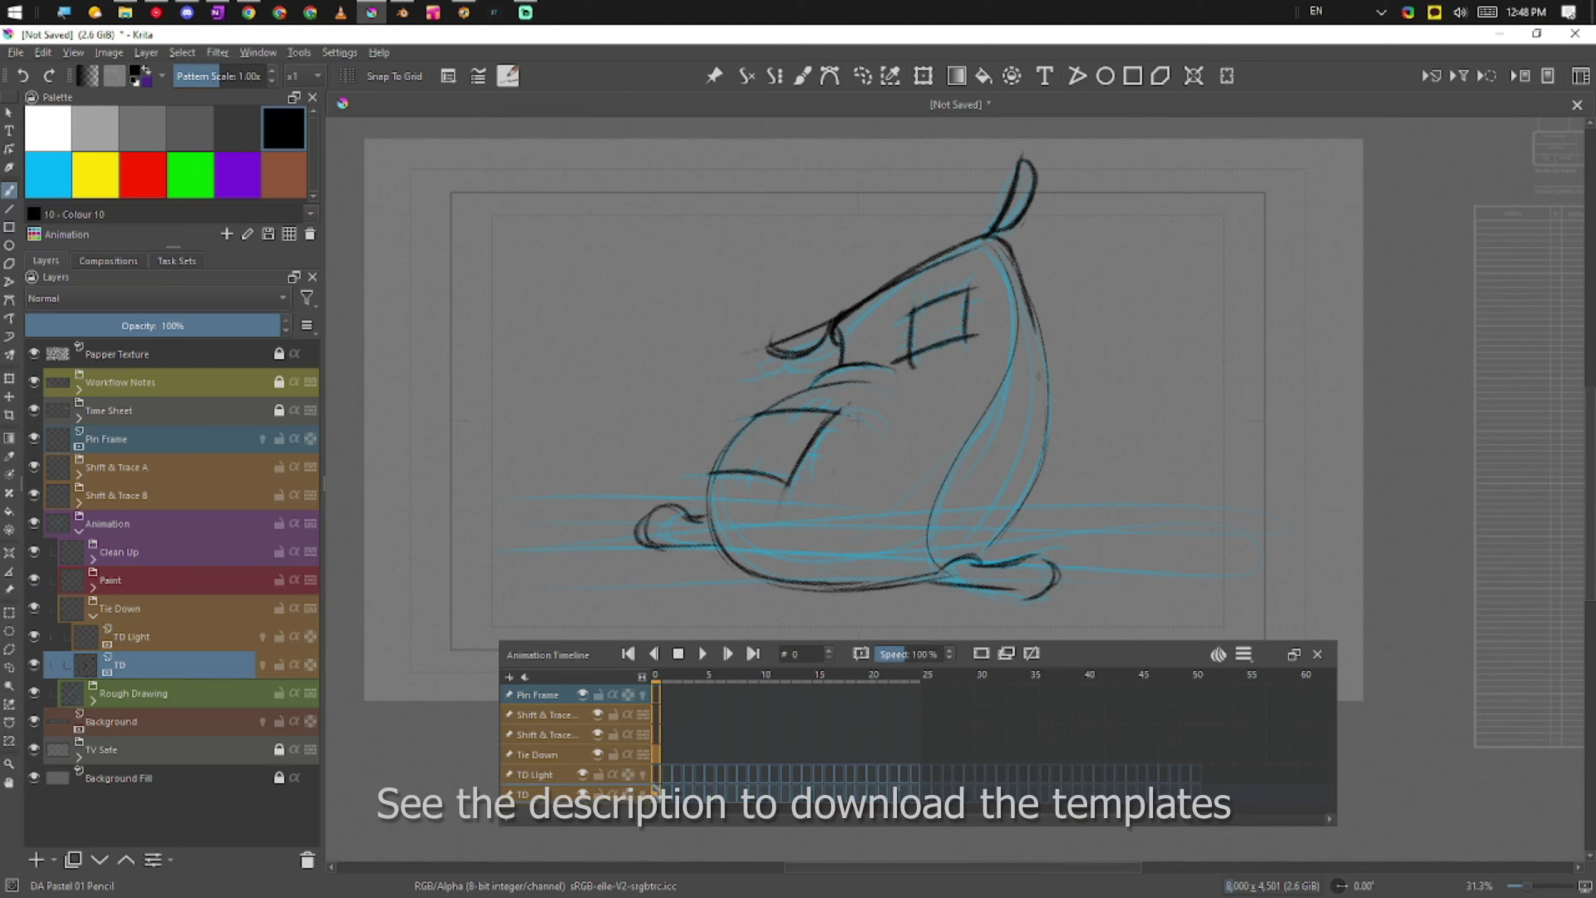
{"action": "left_click_drag", "start_coordinate": [904, 357], "coordinate": [913, 367]}
{"action": "left_click_drag", "start_coordinate": [1059, 595], "coordinate": [988, 585]}
{"action": "left_click_drag", "start_coordinate": [946, 529], "coordinate": [881, 581]}
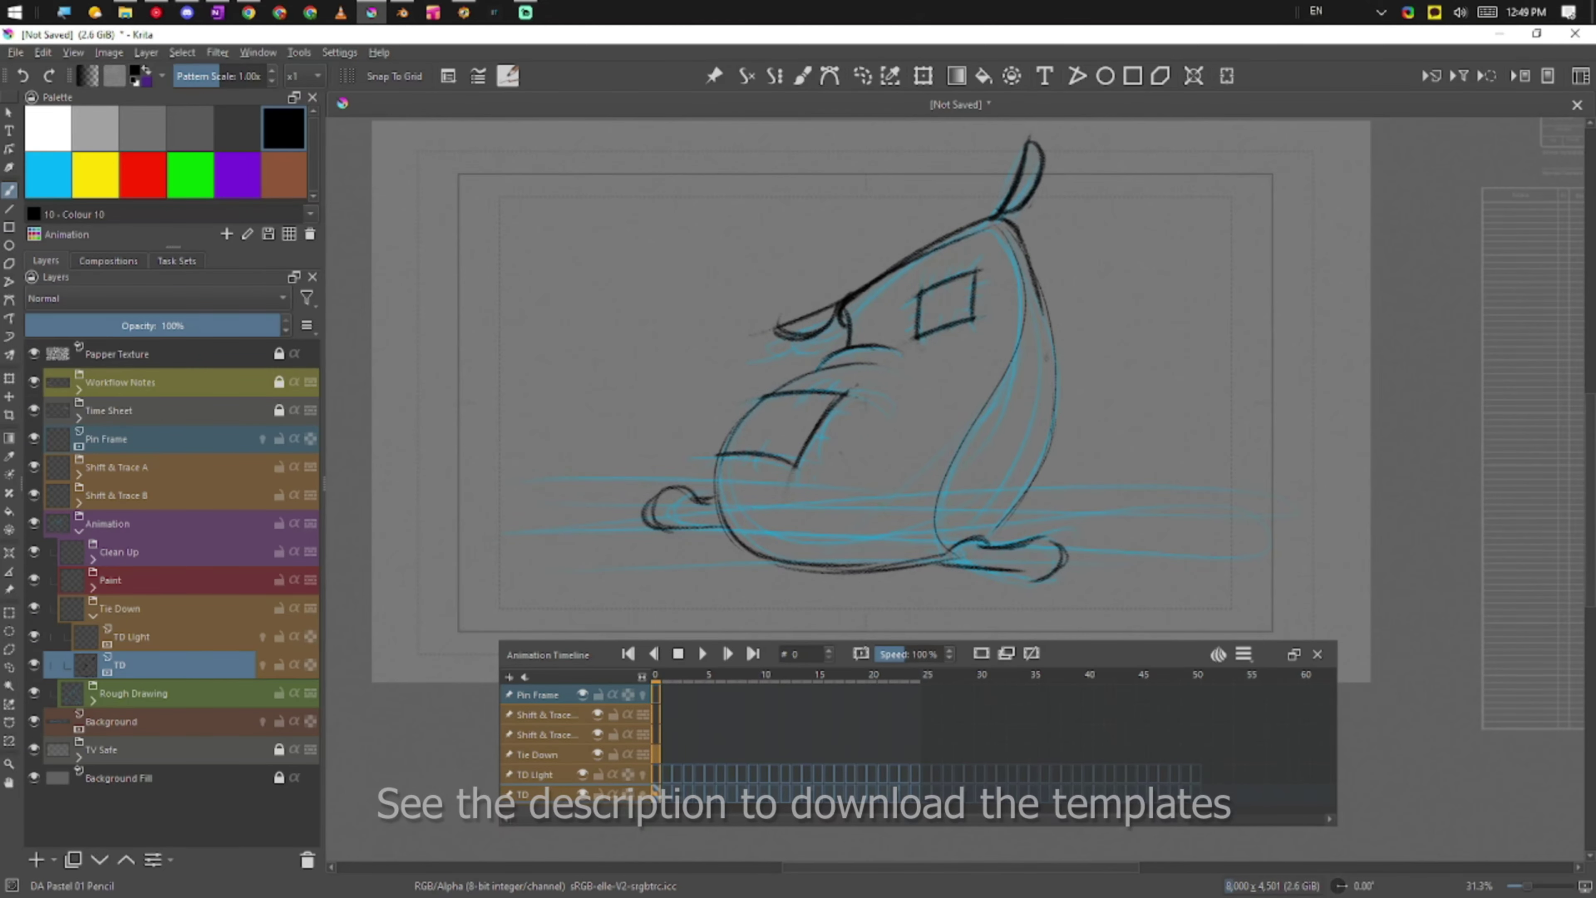
Step: Add short black stitch marks across the edges of the belly patch and the upper patch
{"action": "left_click_drag", "start_coordinate": [773, 422], "coordinate": [834, 428]}
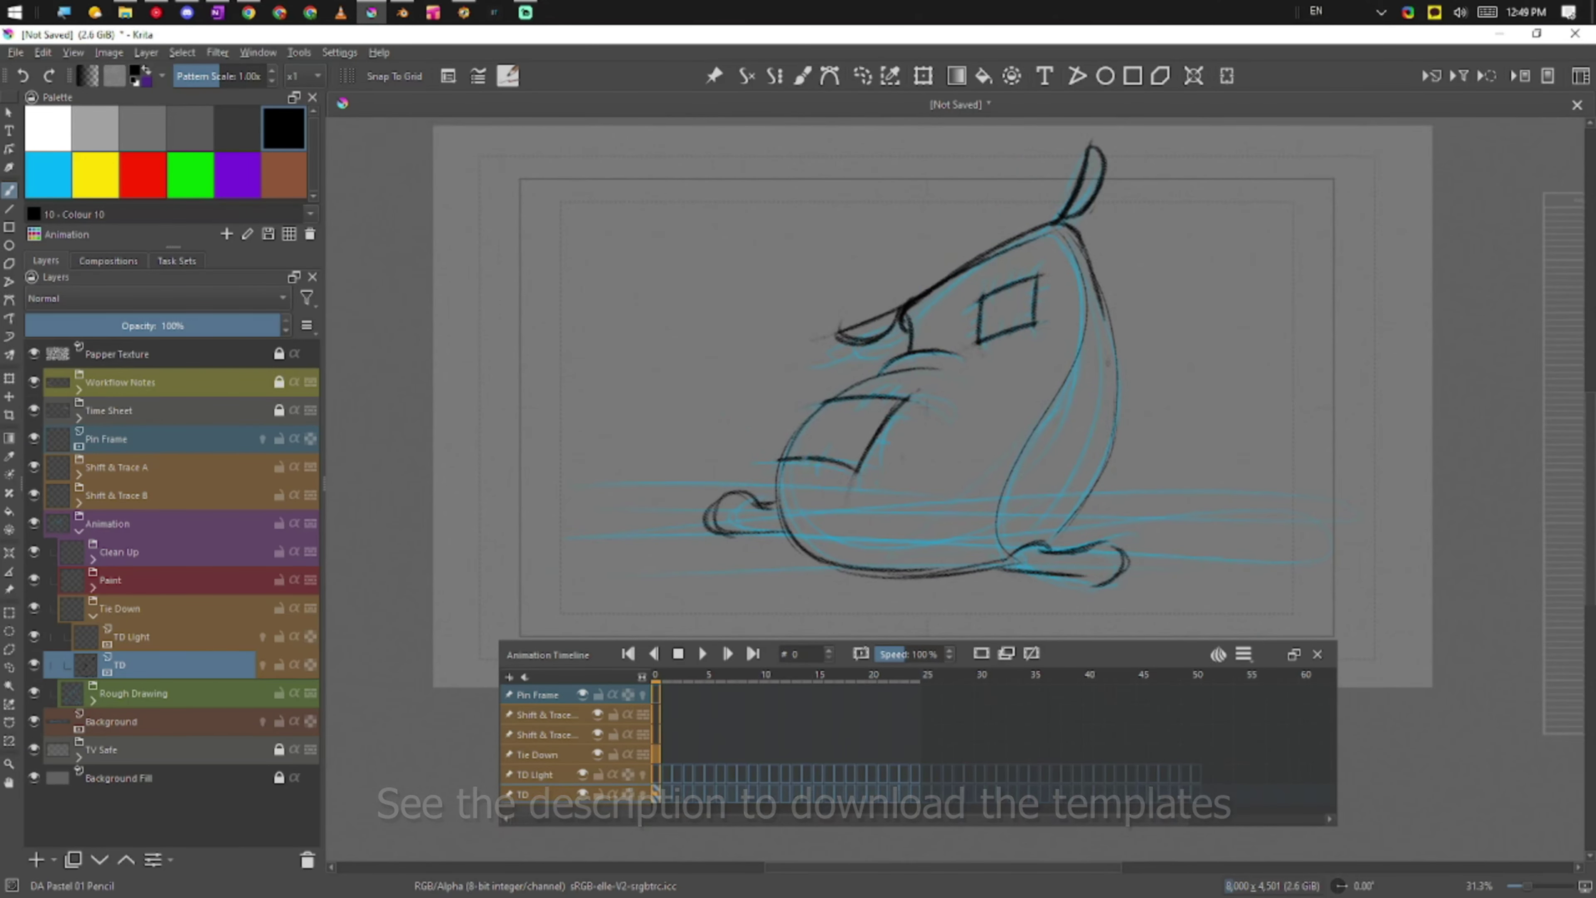
{"action": "mouse_move", "coordinate": [806, 449]}
{"action": "left_mouse_down"}
{"action": "mouse_move", "coordinate": [797, 471]}
{"action": "mouse_move", "coordinate": [857, 482]}
{"action": "left_mouse_up"}
{"action": "left_click_drag", "start_coordinate": [858, 451], "coordinate": [877, 473]}
{"action": "mouse_move", "coordinate": [880, 418]}
{"action": "left_mouse_down"}
{"action": "mouse_move", "coordinate": [850, 439]}
{"action": "mouse_move", "coordinate": [871, 453]}
{"action": "left_mouse_up"}
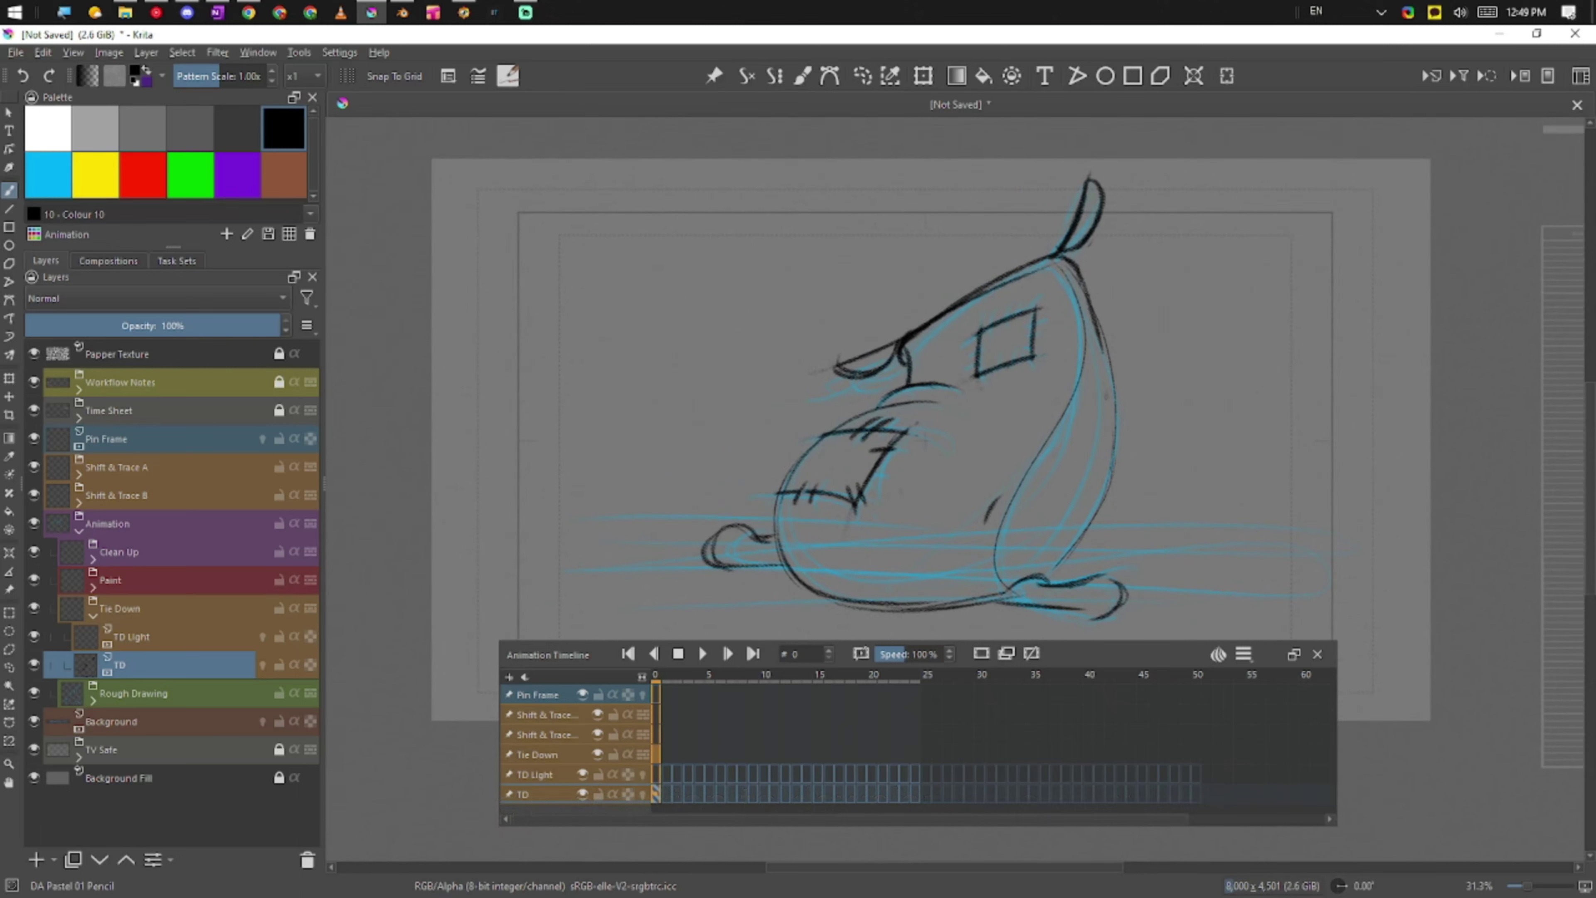
{"action": "left_click_drag", "start_coordinate": [990, 354], "coordinate": [977, 369]}
{"action": "left_click_drag", "start_coordinate": [989, 364], "coordinate": [971, 384]}
{"action": "left_click_drag", "start_coordinate": [966, 329], "coordinate": [989, 339]}
{"action": "mouse_move", "coordinate": [1011, 306]}
{"action": "left_mouse_down"}
{"action": "mouse_move", "coordinate": [1008, 328]}
{"action": "mouse_move", "coordinate": [1049, 337]}
{"action": "mouse_move", "coordinate": [1014, 376]}
{"action": "left_mouse_up"}
Step: Draw thick black dashes along the sack's side seam to show the stitching
{"action": "mouse_move", "coordinate": [984, 574]}
{"action": "left_mouse_down"}
{"action": "mouse_move", "coordinate": [1094, 534]}
{"action": "mouse_move", "coordinate": [1121, 497]}
{"action": "left_mouse_up"}
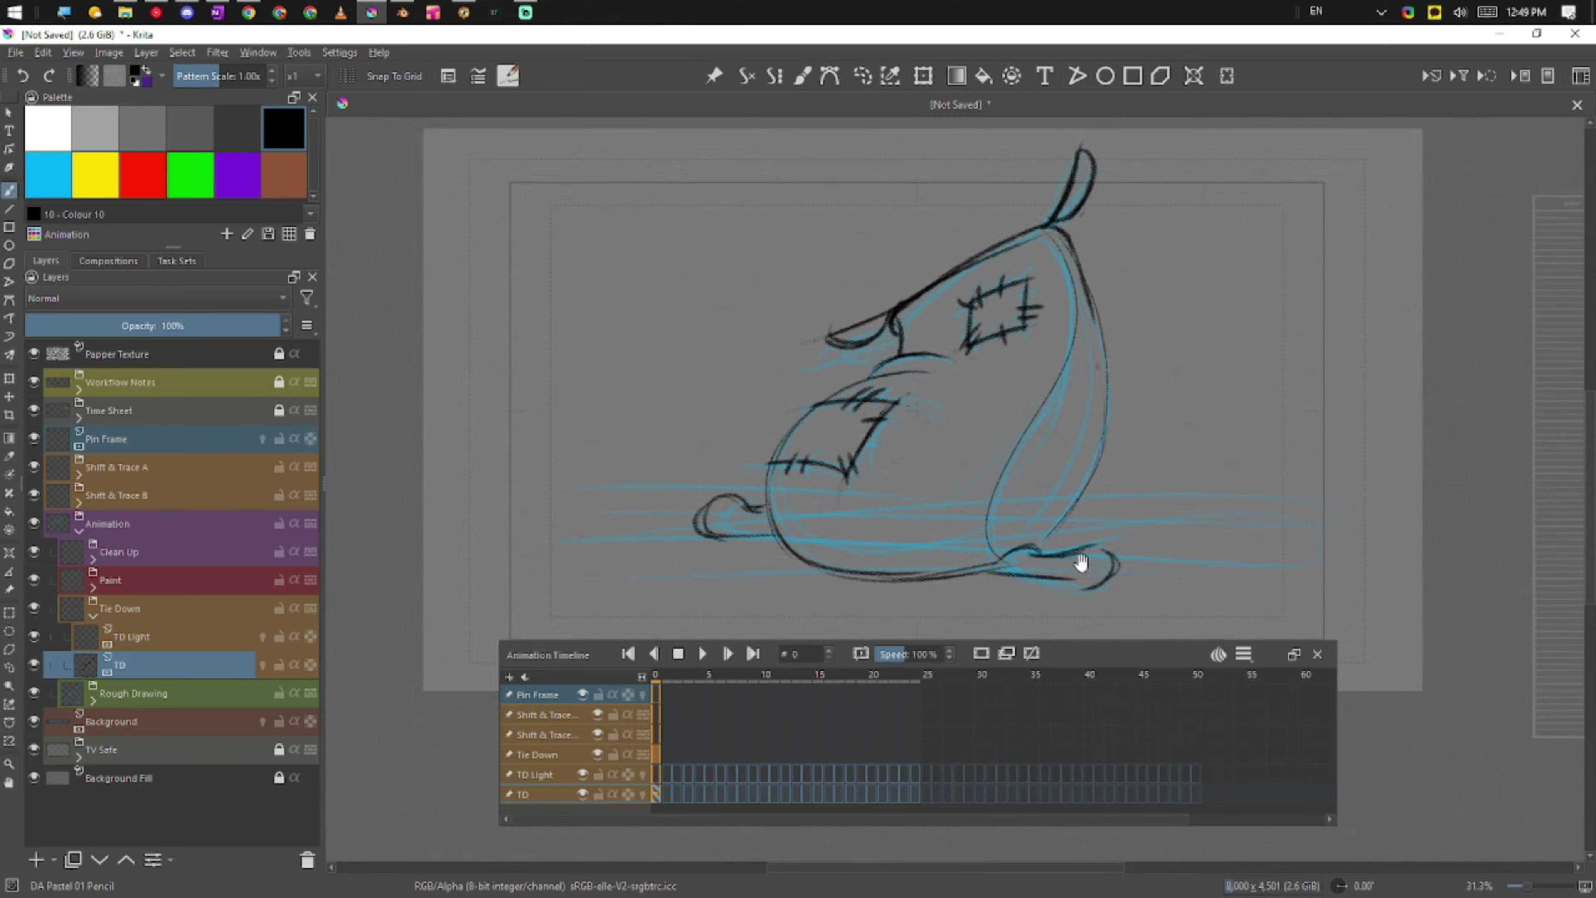
{"action": "left_click_drag", "start_coordinate": [1081, 563], "coordinate": [945, 524]}
{"action": "mouse_move", "coordinate": [919, 202]}
{"action": "left_mouse_down"}
{"action": "mouse_move", "coordinate": [941, 276]}
{"action": "mouse_move", "coordinate": [856, 468]}
{"action": "mouse_move", "coordinate": [858, 515]}
{"action": "left_mouse_up"}
{"action": "mouse_move", "coordinate": [1018, 530]}
{"action": "left_mouse_down"}
{"action": "mouse_move", "coordinate": [1120, 493]}
{"action": "mouse_move", "coordinate": [1220, 505]}
{"action": "left_mouse_up"}
{"action": "key", "text": "ctrl+z"}
{"action": "mouse_move", "coordinate": [1147, 571]}
{"action": "left_mouse_down"}
{"action": "mouse_move", "coordinate": [1287, 538]}
{"action": "mouse_move", "coordinate": [1055, 553]}
{"action": "mouse_move", "coordinate": [1299, 535]}
{"action": "left_mouse_up"}
Step: Switch to red on the TD Light layer and draw shadow edges across the left foot and the sack's base
{"action": "left_click", "coordinate": [152, 171]}
{"action": "left_click", "coordinate": [183, 639]}
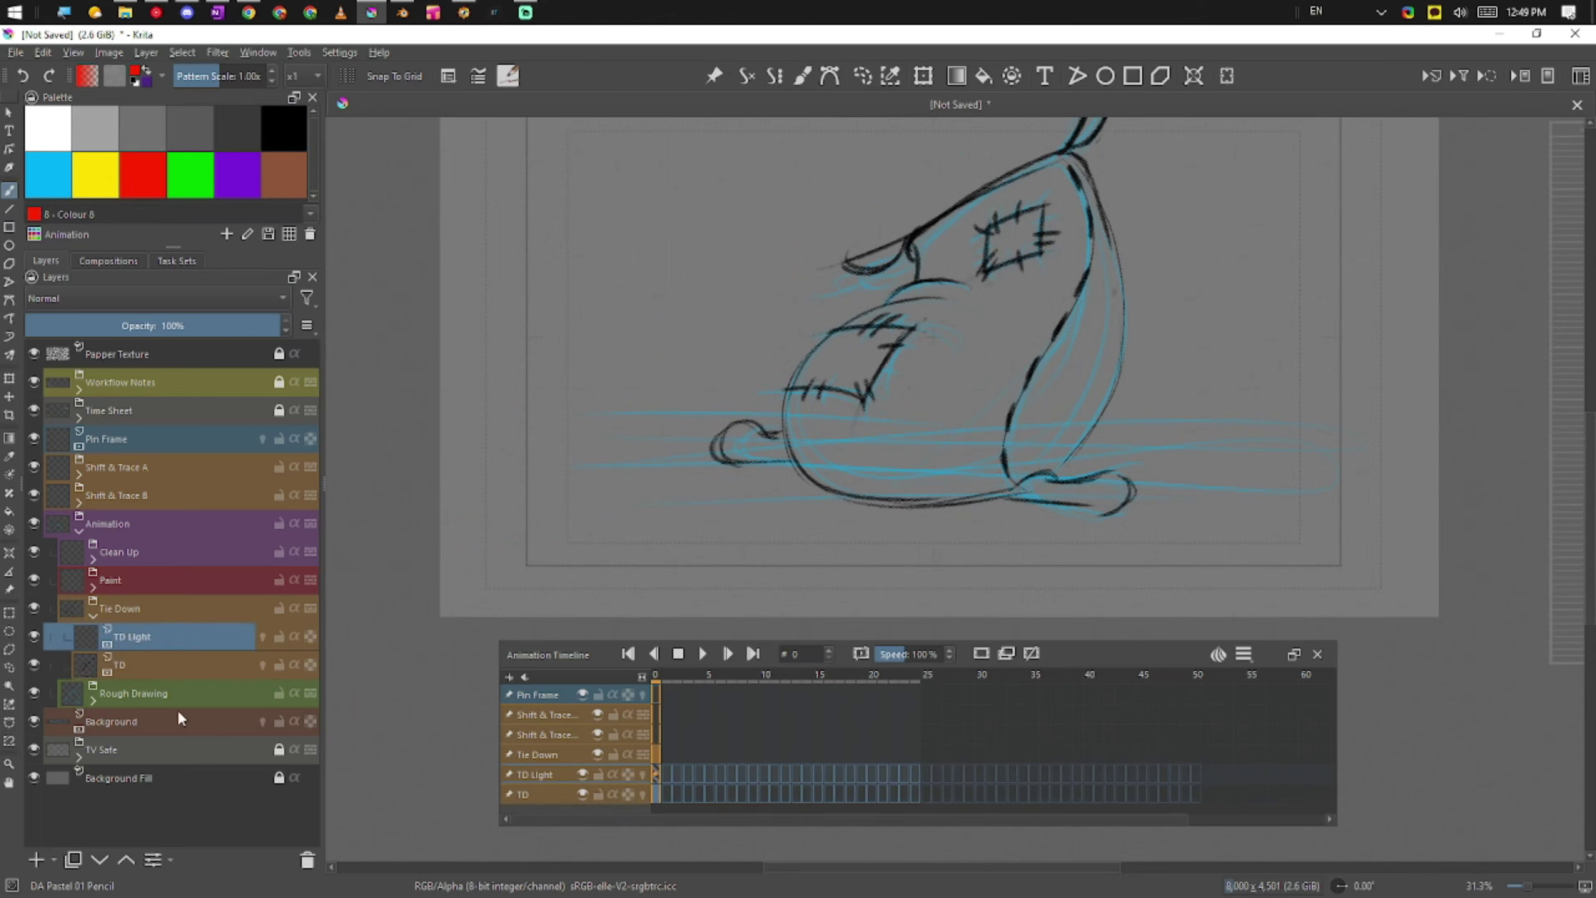
{"action": "mouse_move", "coordinate": [728, 433]}
{"action": "left_mouse_down"}
{"action": "mouse_move", "coordinate": [918, 484]}
{"action": "mouse_move", "coordinate": [999, 468]}
{"action": "left_mouse_up"}
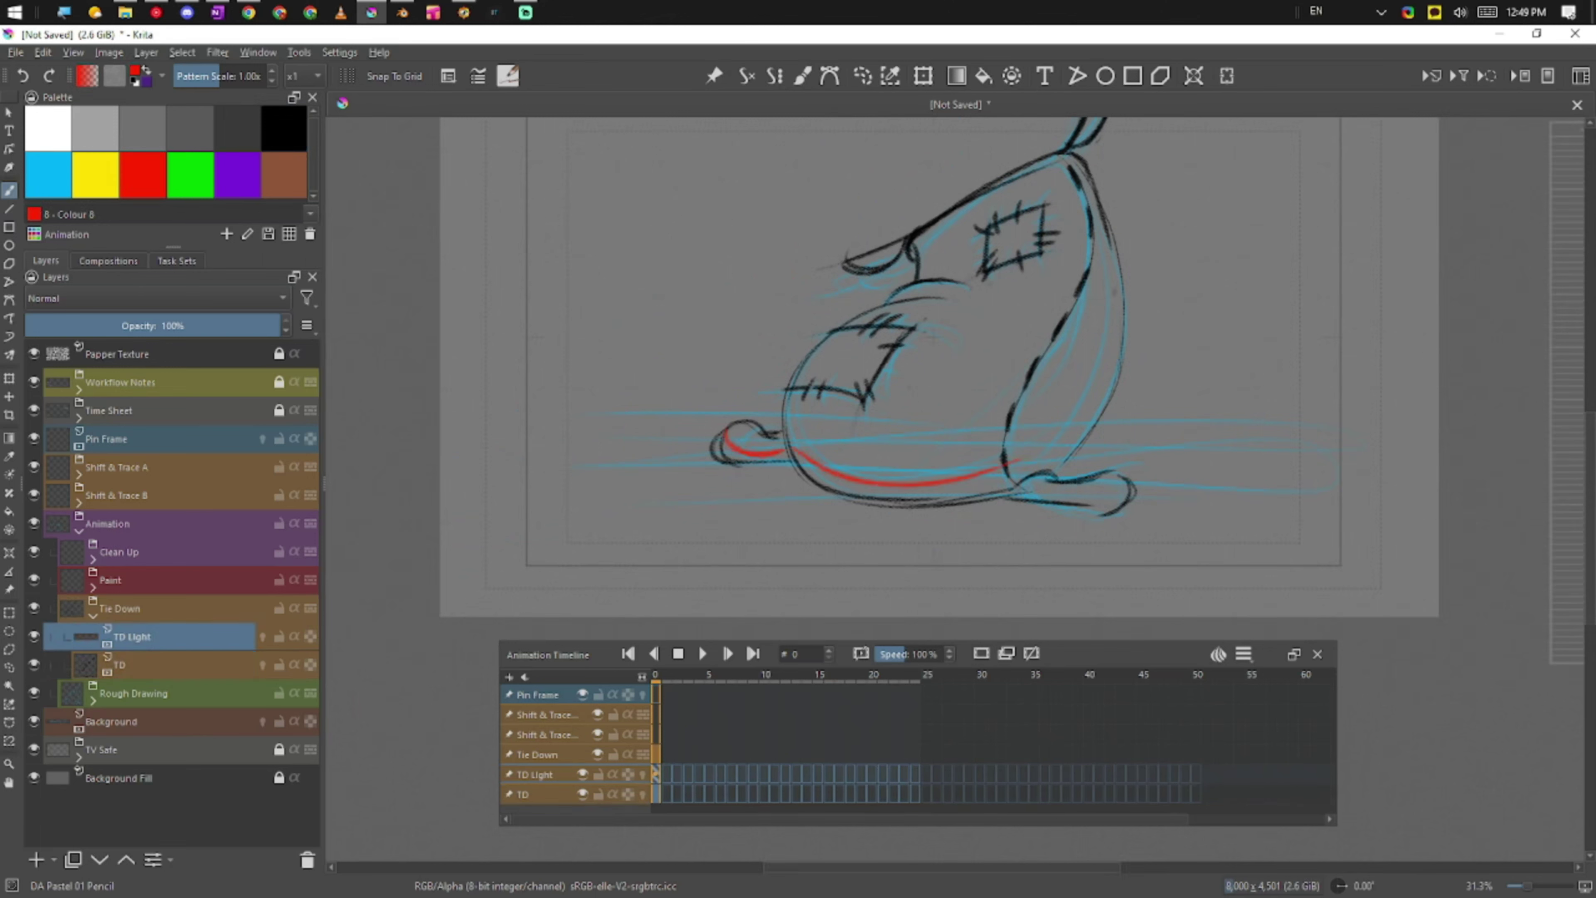
Step: Draw the red shadow boundary along the dashed side seam and redraw the base's shadow curve slightly higher
{"action": "mouse_move", "coordinate": [1068, 165]}
{"action": "left_mouse_down"}
{"action": "mouse_move", "coordinate": [1083, 225]}
{"action": "mouse_move", "coordinate": [1009, 431]}
{"action": "left_mouse_up"}
{"action": "key", "text": "ctrl+z"}
{"action": "left_click_drag", "start_coordinate": [1071, 157], "coordinate": [1077, 291]}
{"action": "key", "text": "ctrl+z"}
{"action": "left_click_drag", "start_coordinate": [1062, 161], "coordinate": [1069, 288]}
{"action": "key", "text": "ctrl+z"}
{"action": "key", "text": "ctrl+z"}
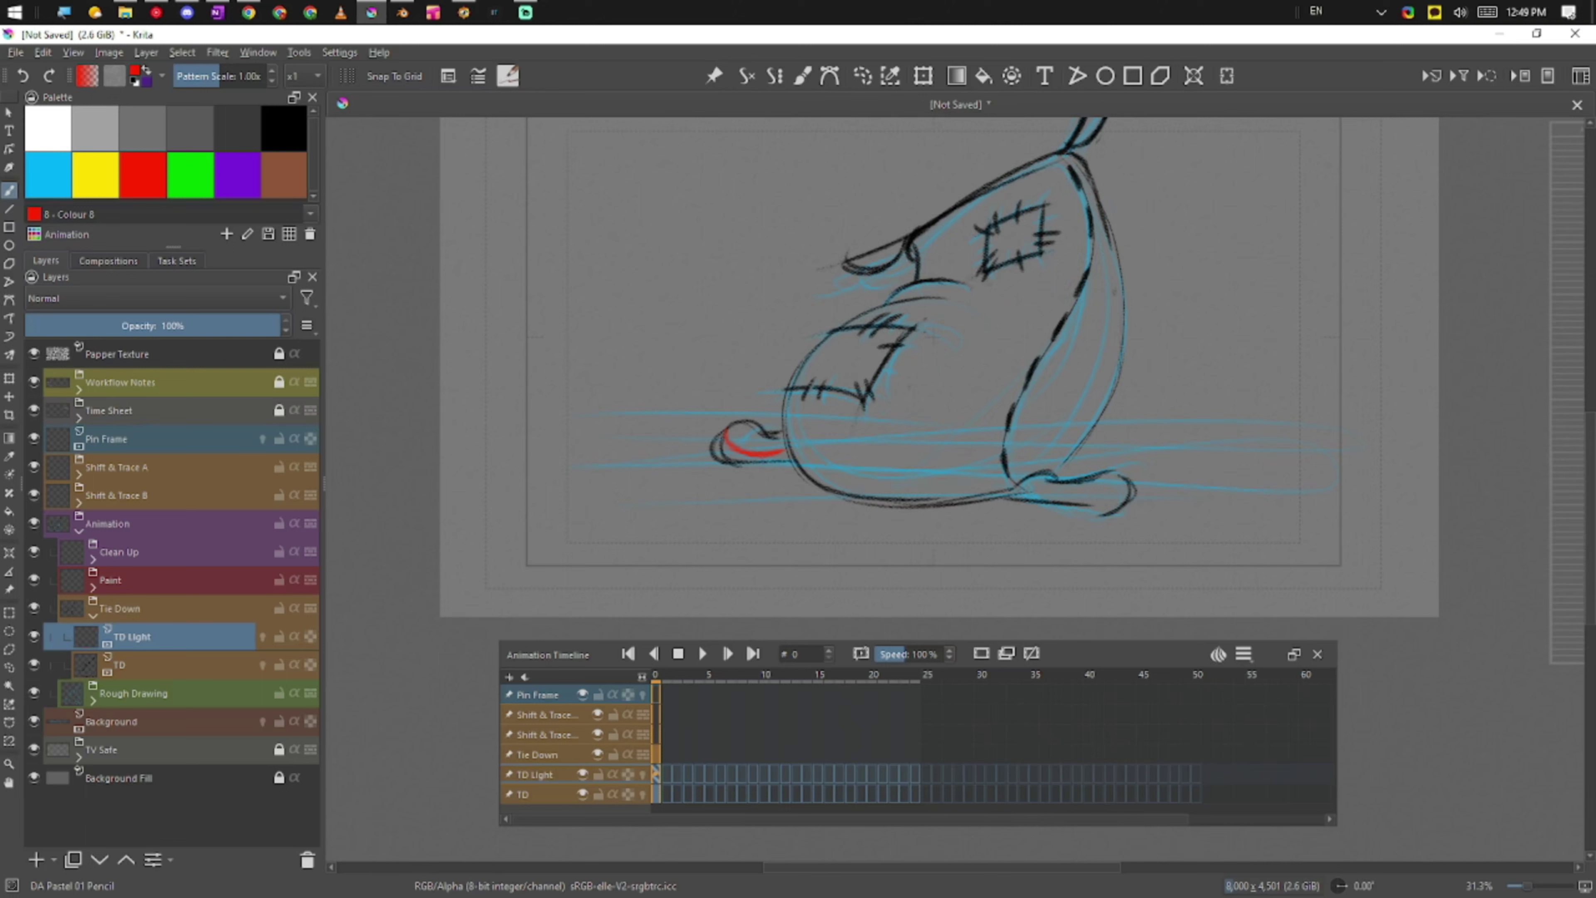
{"action": "mouse_move", "coordinate": [1063, 158]}
{"action": "left_mouse_down"}
{"action": "mouse_move", "coordinate": [1091, 246]}
{"action": "mouse_move", "coordinate": [1008, 428]}
{"action": "left_mouse_up"}
{"action": "left_click_drag", "start_coordinate": [787, 425], "coordinate": [1004, 444]}
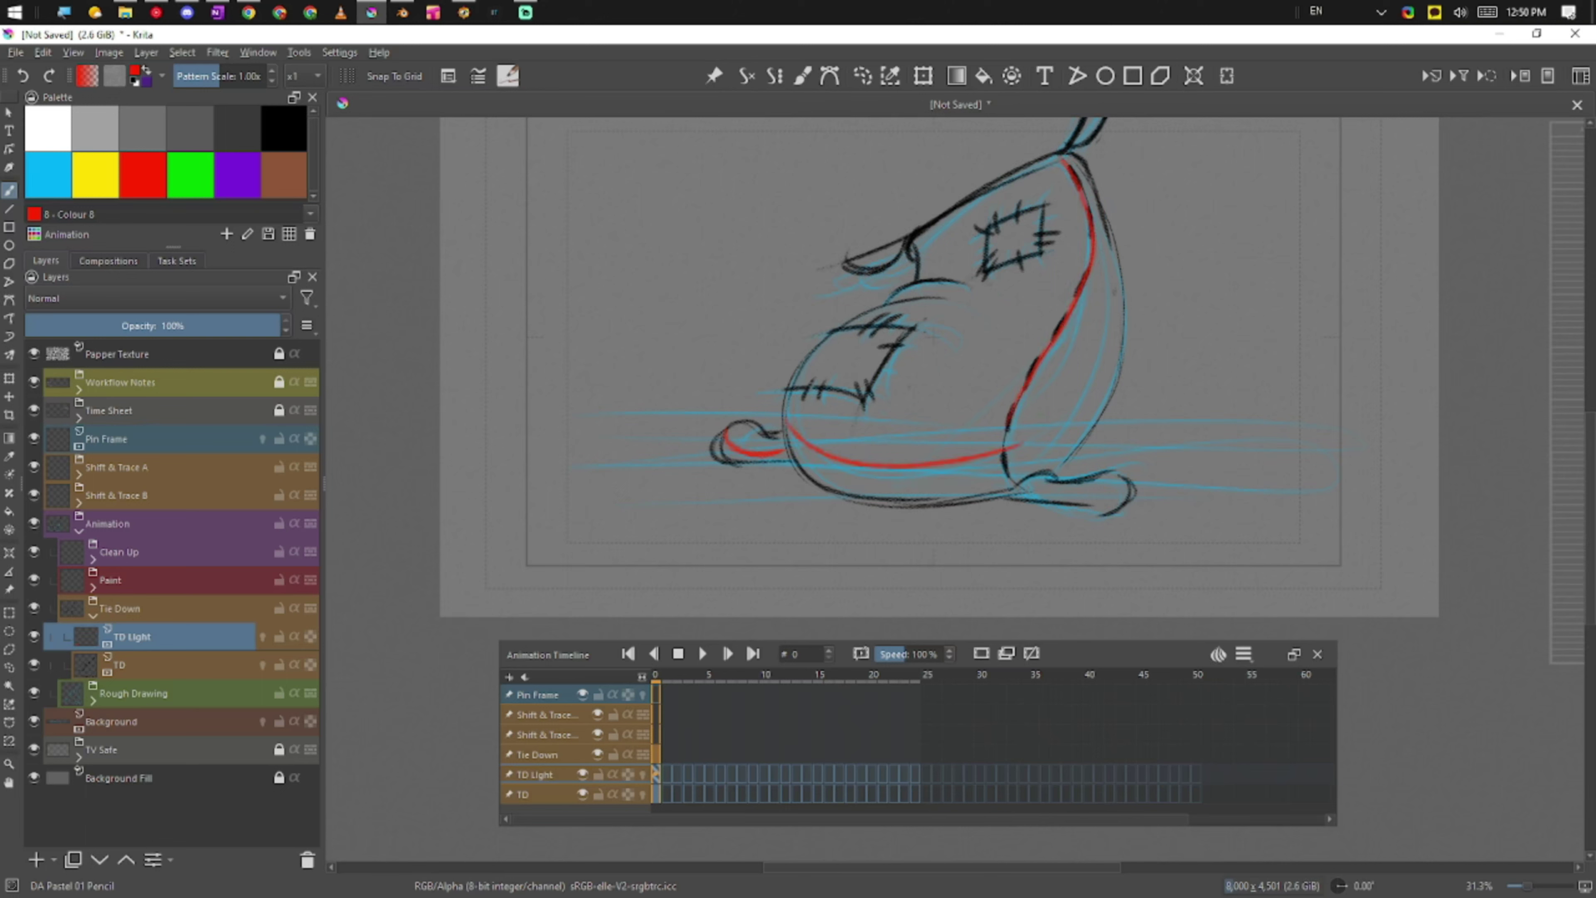
Step: Move the TD Light layer below TD and hatch the shadow area along the sack's base in red
{"action": "mouse_move", "coordinate": [221, 645]}
{"action": "left_mouse_down"}
{"action": "mouse_move", "coordinate": [213, 688]}
{"action": "mouse_move", "coordinate": [214, 674]}
{"action": "left_mouse_up"}
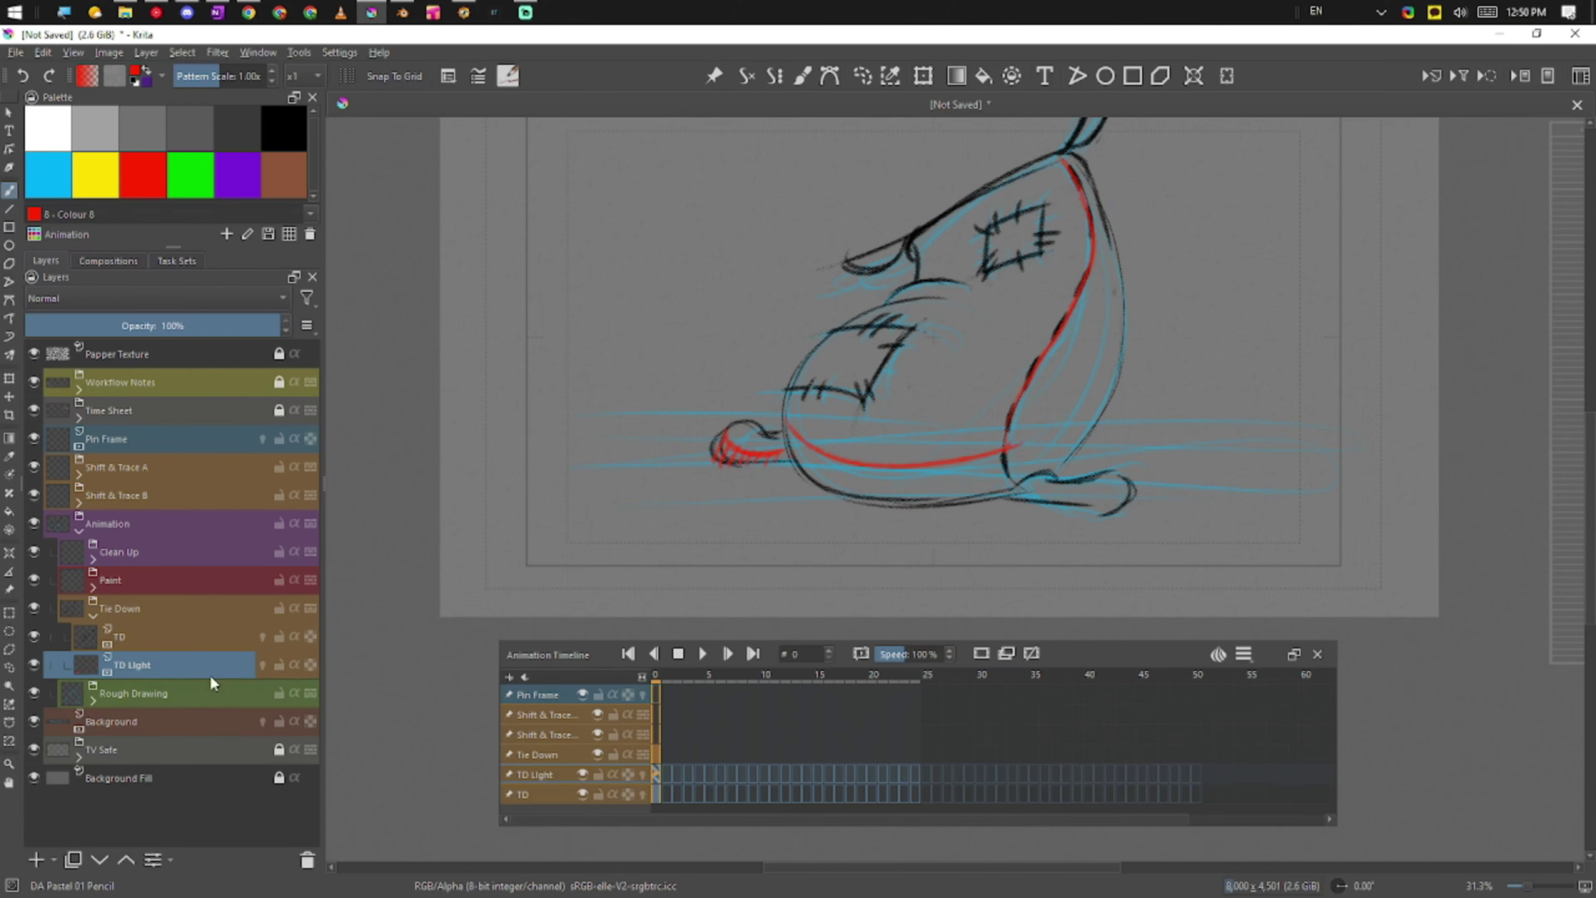
{"action": "left_click_drag", "start_coordinate": [834, 462], "coordinate": [824, 483]}
{"action": "mouse_move", "coordinate": [875, 470]}
{"action": "left_mouse_down"}
{"action": "mouse_move", "coordinate": [862, 494]}
{"action": "mouse_move", "coordinate": [882, 491]}
{"action": "left_mouse_up"}
{"action": "left_click_drag", "start_coordinate": [916, 472], "coordinate": [903, 496]}
{"action": "left_click_drag", "start_coordinate": [939, 468], "coordinate": [923, 493]}
{"action": "mouse_move", "coordinate": [954, 470]}
{"action": "left_mouse_down"}
{"action": "mouse_move", "coordinate": [941, 491]}
{"action": "mouse_move", "coordinate": [964, 491]}
{"action": "left_mouse_up"}
Step: Fill the side panel behind the dashed seam with diagonal red hatching
{"action": "left_click_drag", "start_coordinate": [1166, 391], "coordinate": [914, 509]}
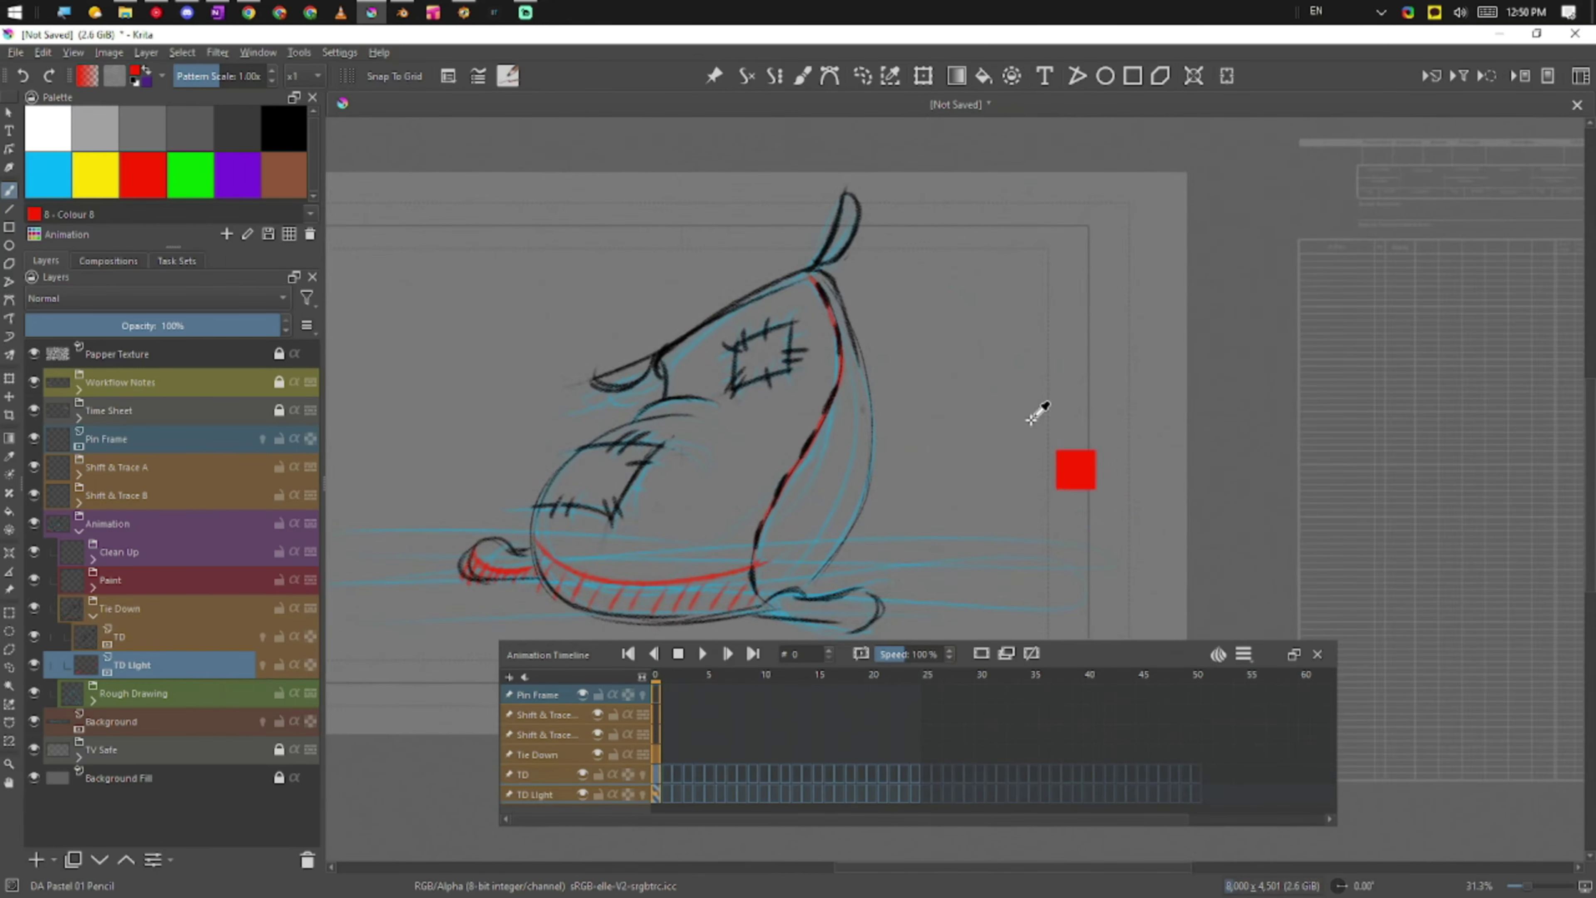
{"action": "left_click_drag", "start_coordinate": [1033, 429], "coordinate": [932, 532]}
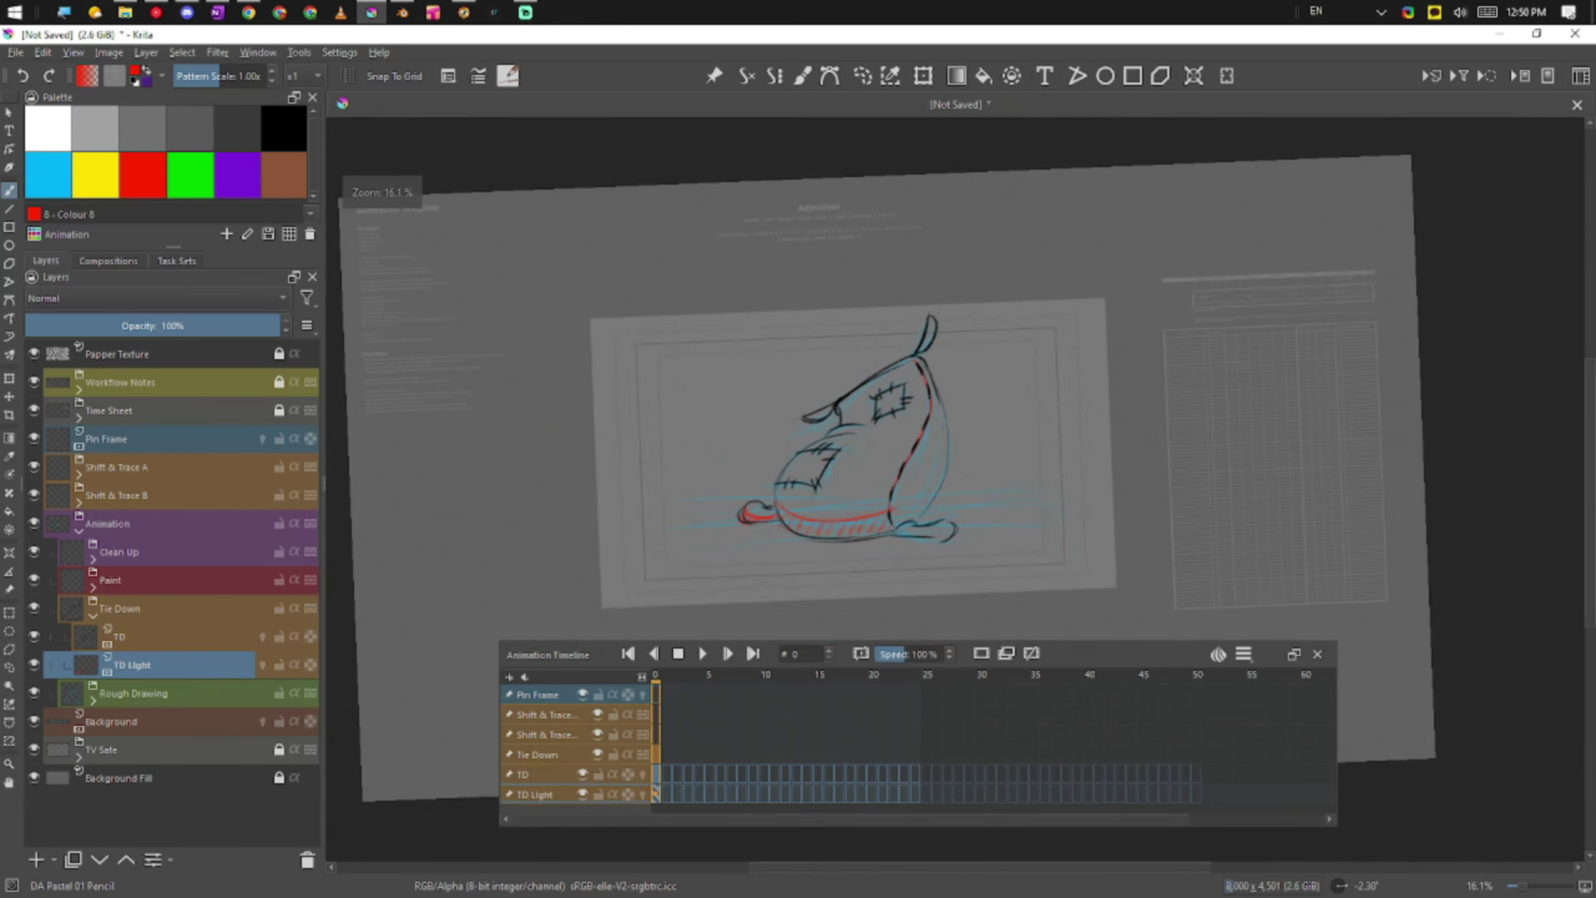
{"action": "left_click_drag", "start_coordinate": [941, 429], "coordinate": [919, 460]}
{"action": "left_click_drag", "start_coordinate": [941, 448], "coordinate": [908, 486]}
{"action": "left_click_drag", "start_coordinate": [933, 470], "coordinate": [895, 517]}
{"action": "mouse_move", "coordinate": [929, 498]}
{"action": "left_mouse_down"}
{"action": "mouse_move", "coordinate": [903, 524]}
{"action": "mouse_move", "coordinate": [952, 543]}
{"action": "mouse_move", "coordinate": [1081, 432]}
{"action": "left_mouse_up"}
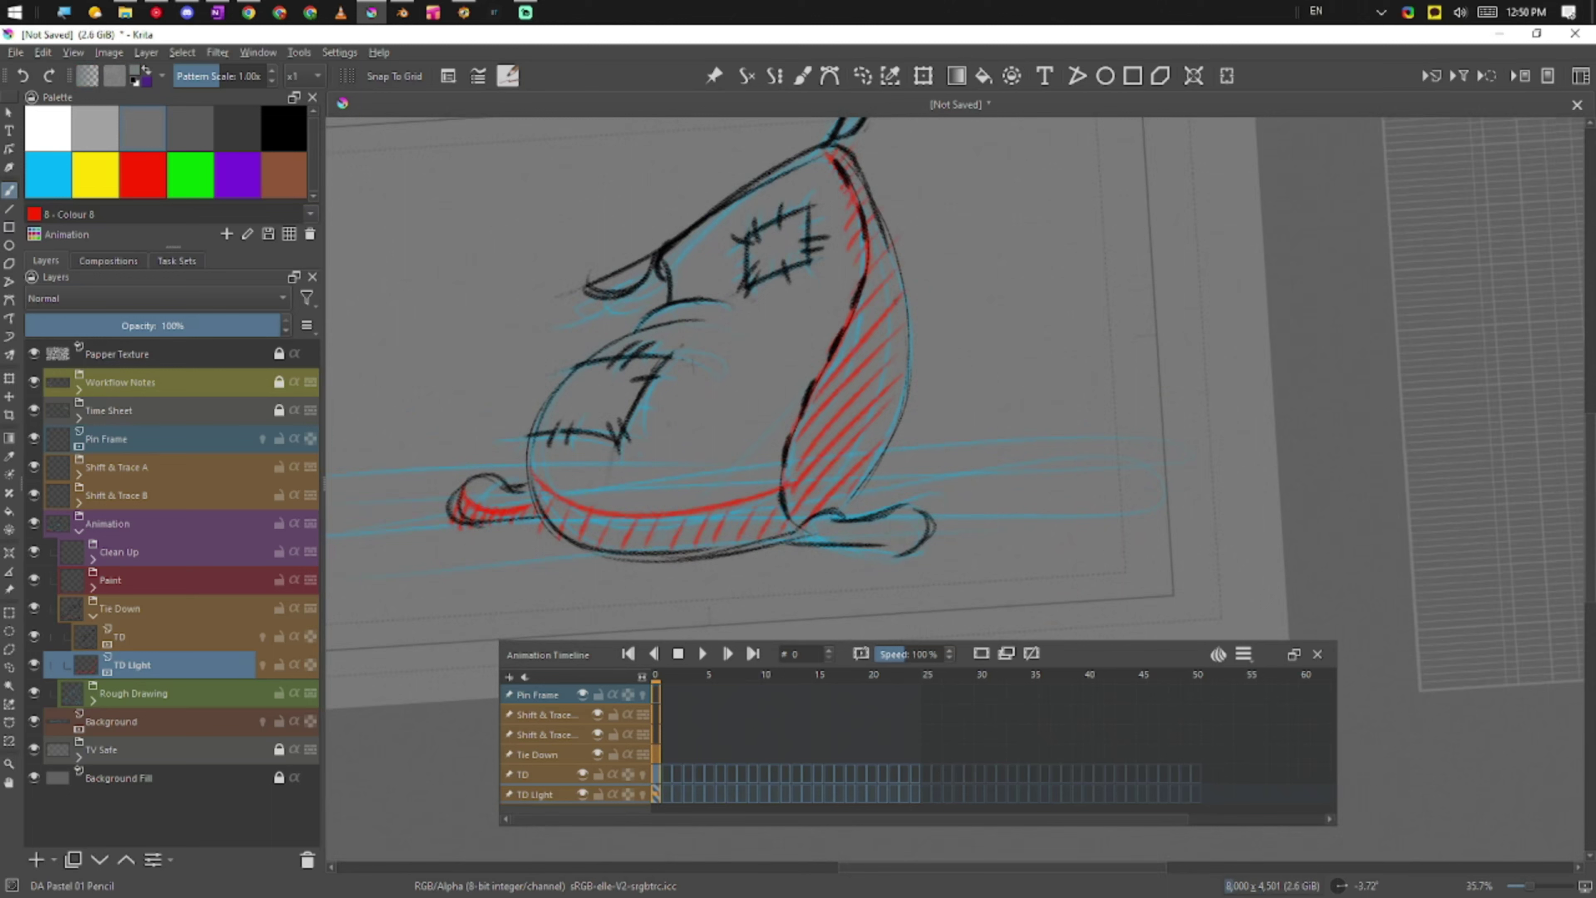
Step: With the whole canvas selected, restore the red colour and shade the underside of the right foot
{"action": "key", "text": "ctrl+a"}
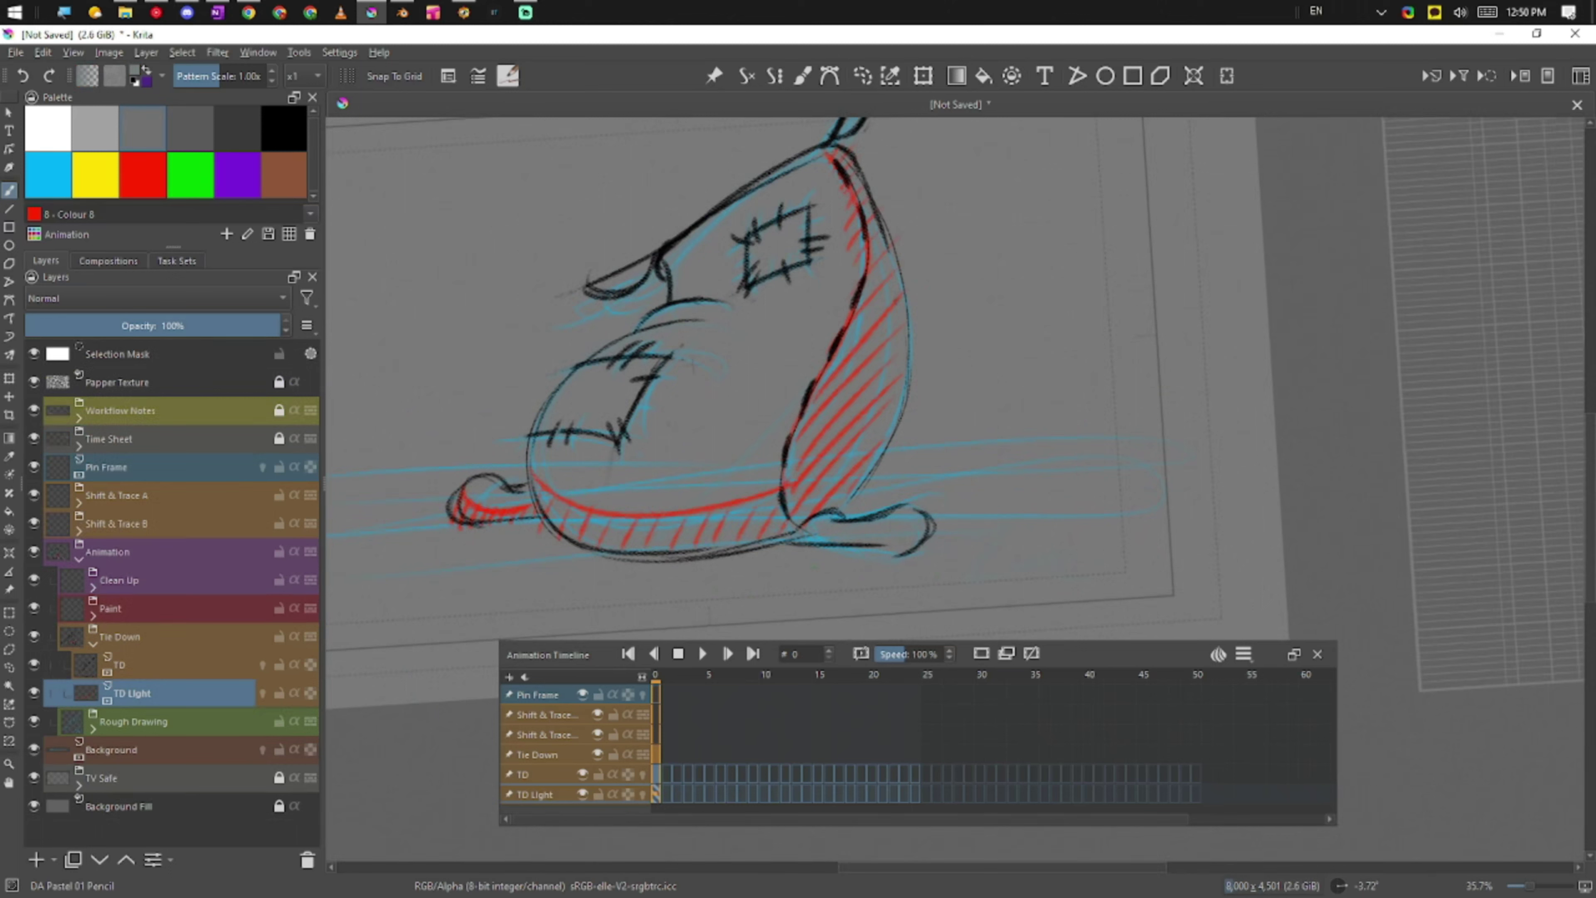
{"action": "left_click", "coordinate": [150, 176]}
{"action": "left_click_drag", "start_coordinate": [957, 562], "coordinate": [1151, 534]}
{"action": "key", "text": "ctrl+z"}
{"action": "mouse_move", "coordinate": [800, 531]}
{"action": "left_mouse_down"}
{"action": "mouse_move", "coordinate": [924, 534]}
{"action": "mouse_move", "coordinate": [915, 513]}
{"action": "left_mouse_up"}
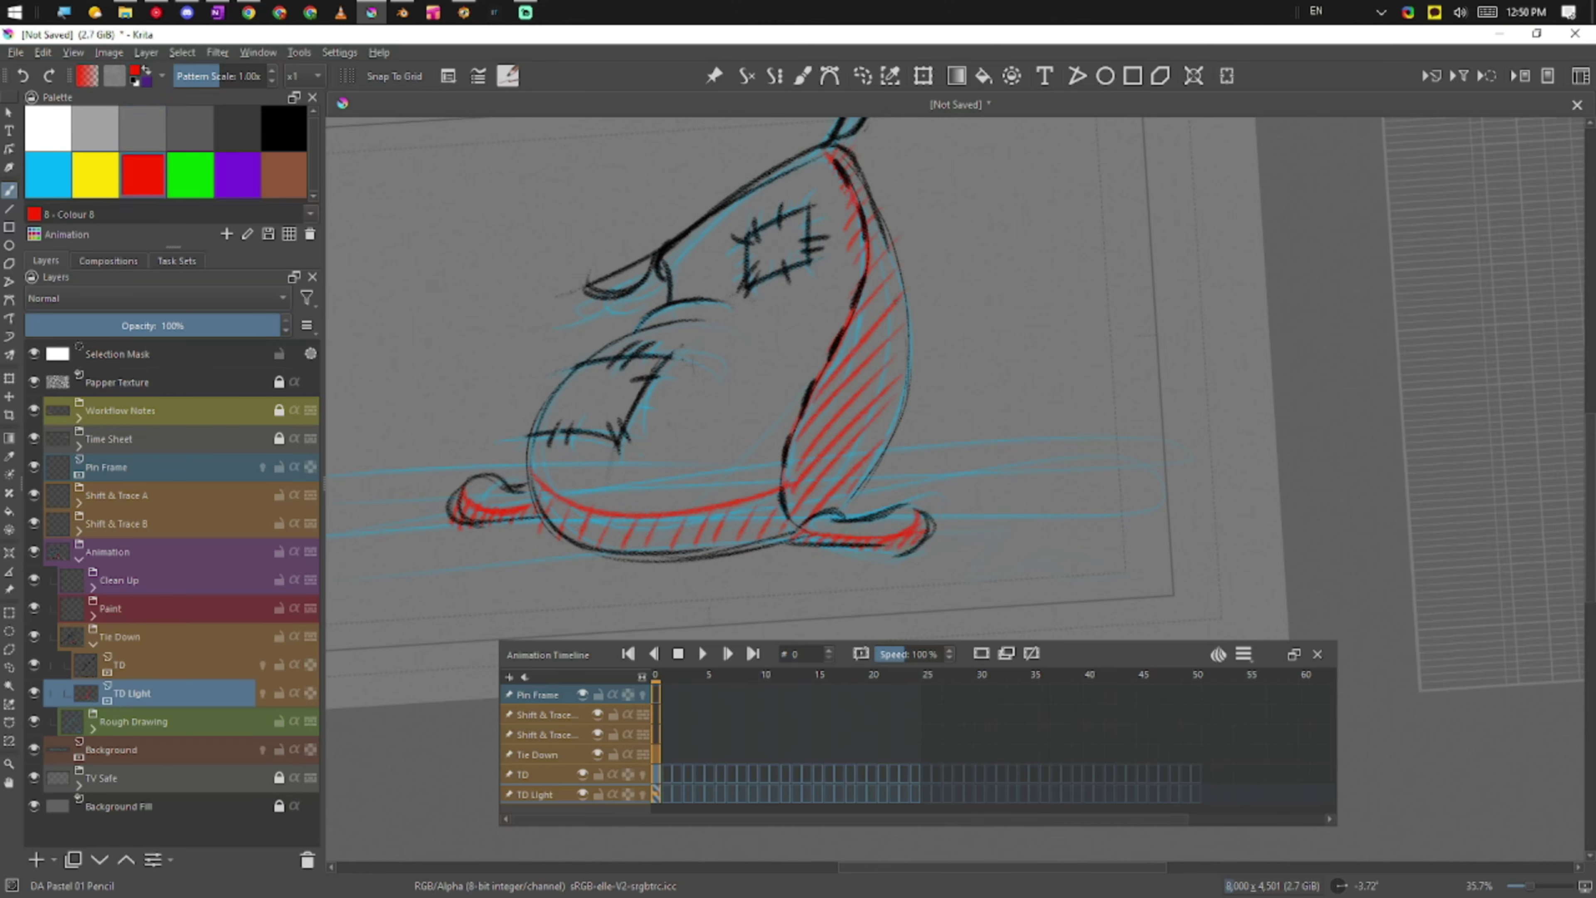
Step: Add red shadow strokes under the two patches and along the raised top corner
{"action": "mouse_move", "coordinate": [831, 547]}
{"action": "left_mouse_down"}
{"action": "mouse_move", "coordinate": [1093, 491]}
{"action": "mouse_move", "coordinate": [972, 595]}
{"action": "left_mouse_up"}
{"action": "left_click_drag", "start_coordinate": [671, 488], "coordinate": [754, 491]}
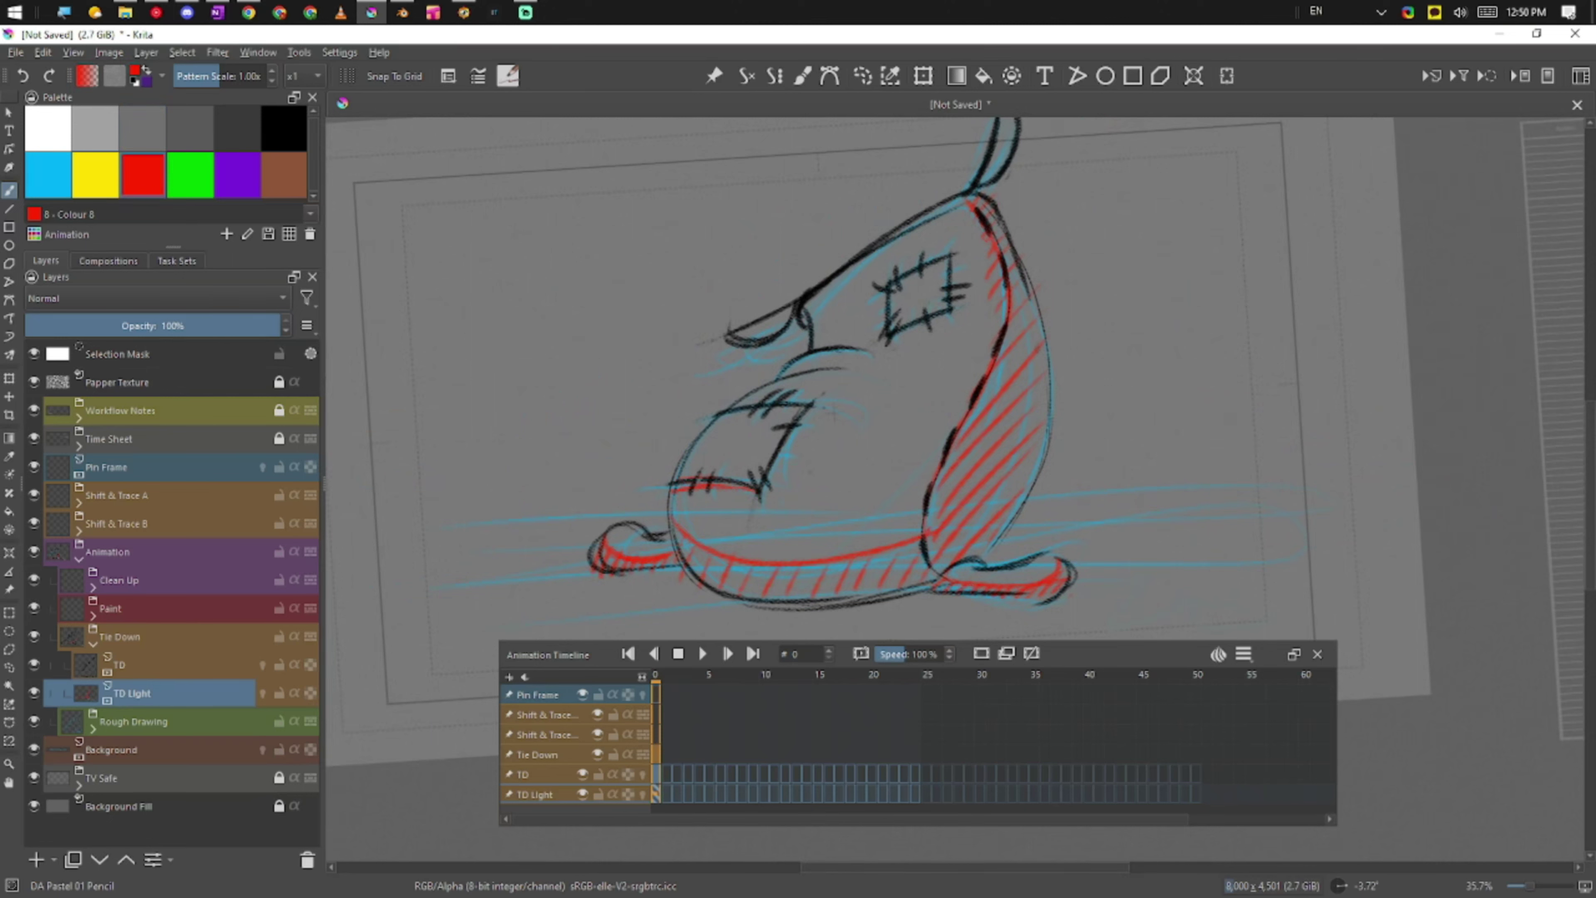
{"action": "left_click_drag", "start_coordinate": [888, 340], "coordinate": [949, 320]}
{"action": "left_click_drag", "start_coordinate": [953, 256], "coordinate": [953, 302]}
{"action": "mouse_move", "coordinate": [1009, 168]}
{"action": "left_mouse_down"}
{"action": "mouse_move", "coordinate": [943, 308]}
{"action": "mouse_move", "coordinate": [944, 290]}
{"action": "left_mouse_up"}
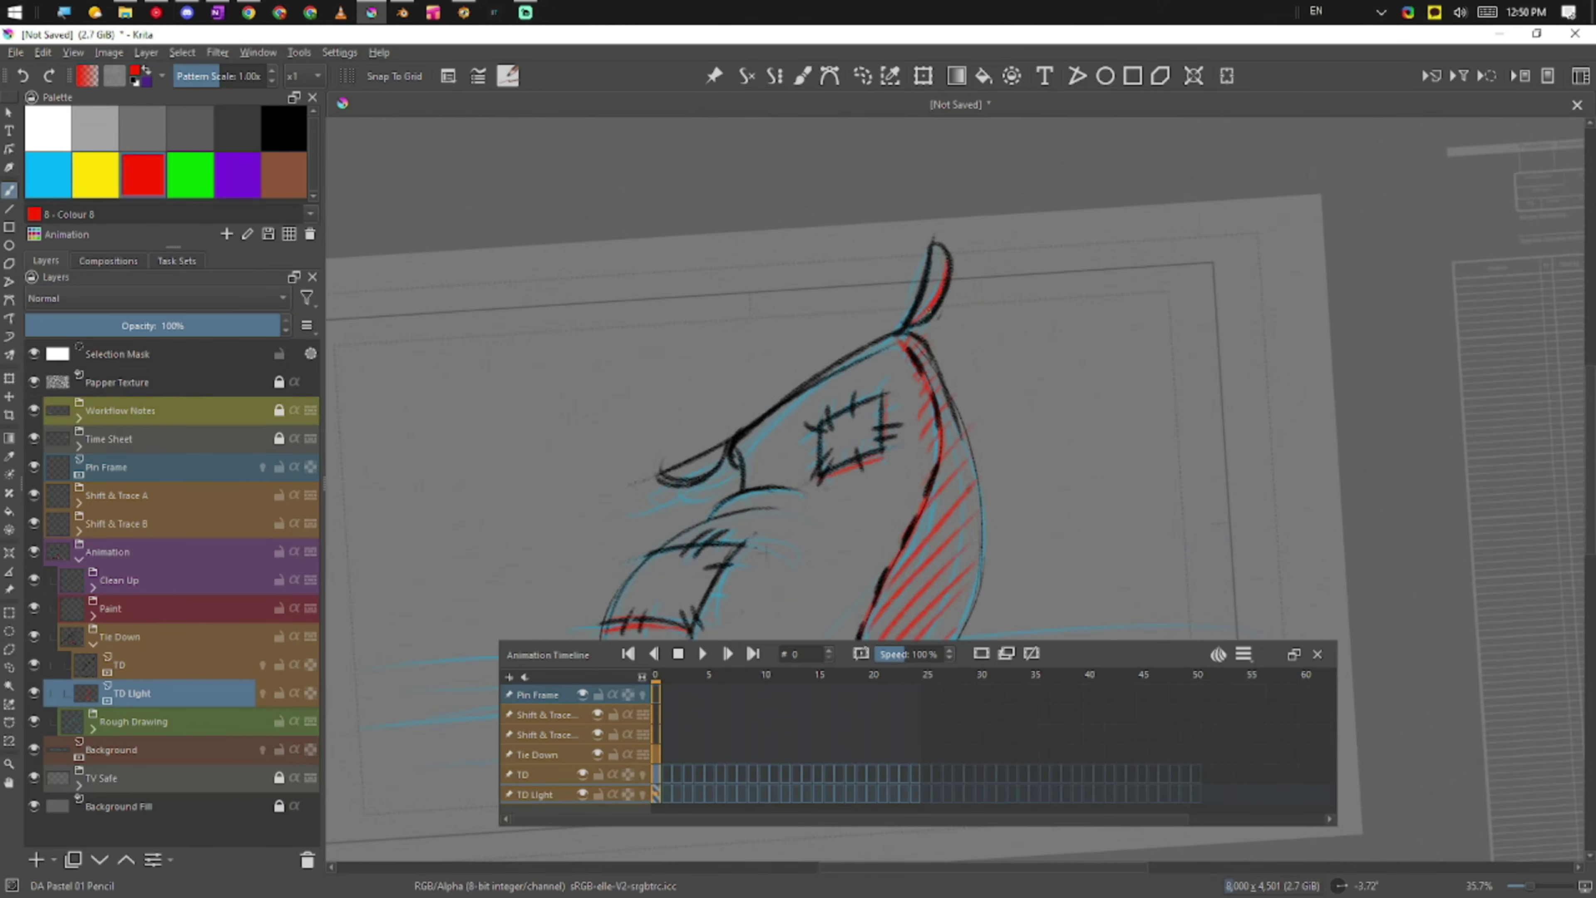
Step: Shade the underside of the drooping front corner in red and add yellow highlights along the upper edge of the belly
{"action": "left_click_drag", "start_coordinate": [765, 552], "coordinate": [820, 534]}
{"action": "mouse_move", "coordinate": [817, 447]}
{"action": "left_mouse_down"}
{"action": "mouse_move", "coordinate": [820, 382]}
{"action": "mouse_move", "coordinate": [873, 296]}
{"action": "left_mouse_up"}
{"action": "left_click", "coordinate": [107, 176]}
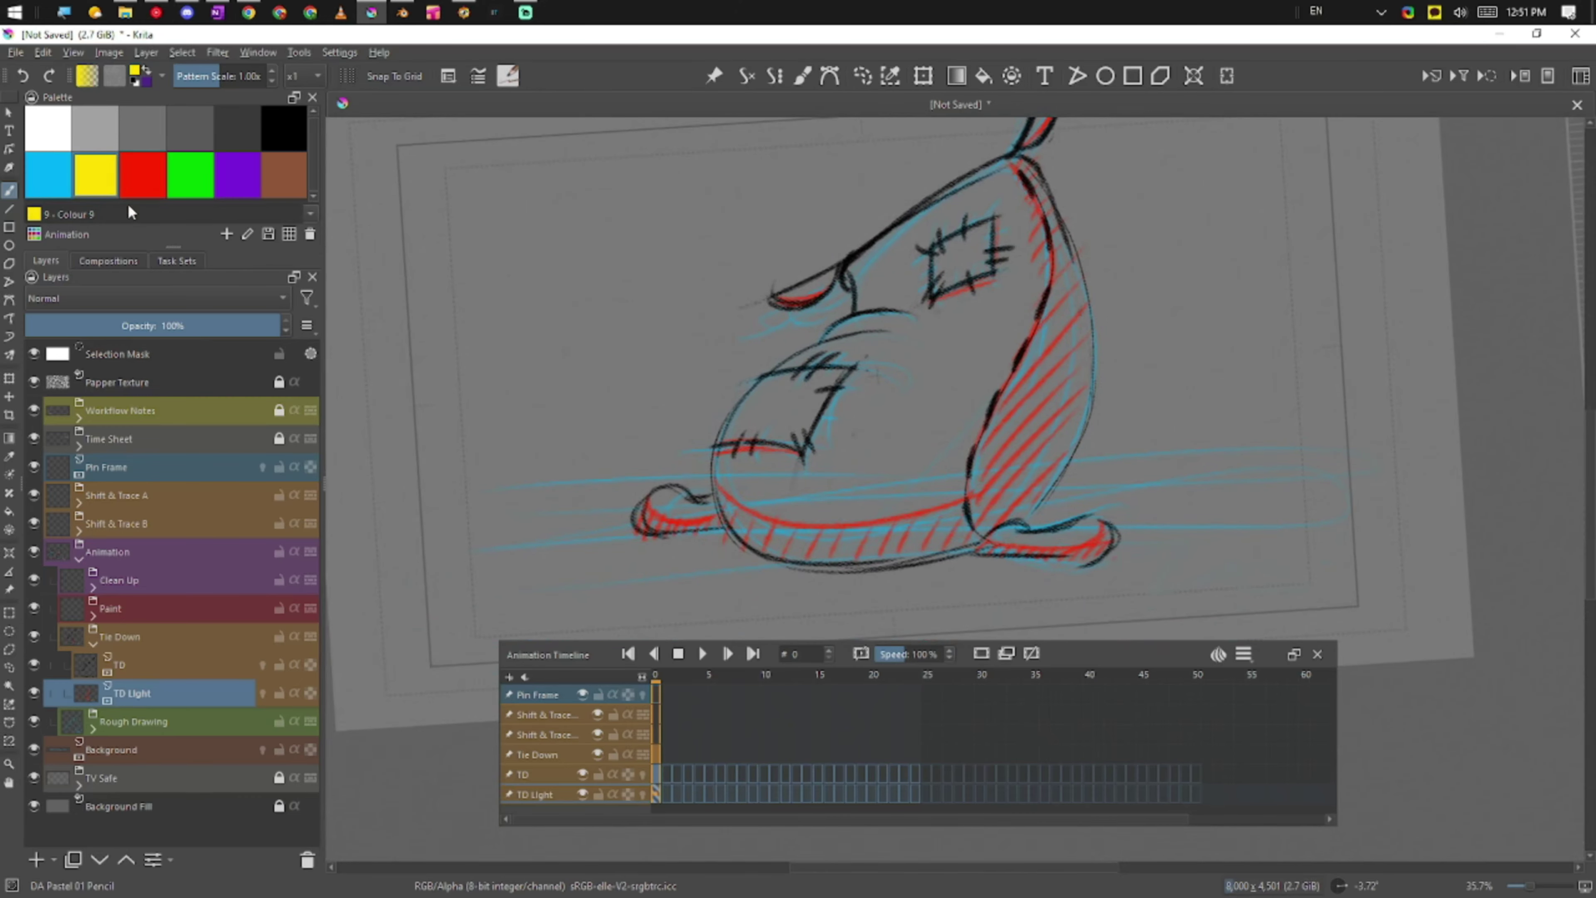
{"action": "mouse_move", "coordinate": [716, 386]}
{"action": "left_mouse_down"}
{"action": "mouse_move", "coordinate": [705, 428]}
{"action": "mouse_move", "coordinate": [719, 466]}
{"action": "mouse_move", "coordinate": [764, 418]}
{"action": "mouse_move", "coordinate": [867, 375]}
{"action": "mouse_move", "coordinate": [877, 354]}
{"action": "left_mouse_up"}
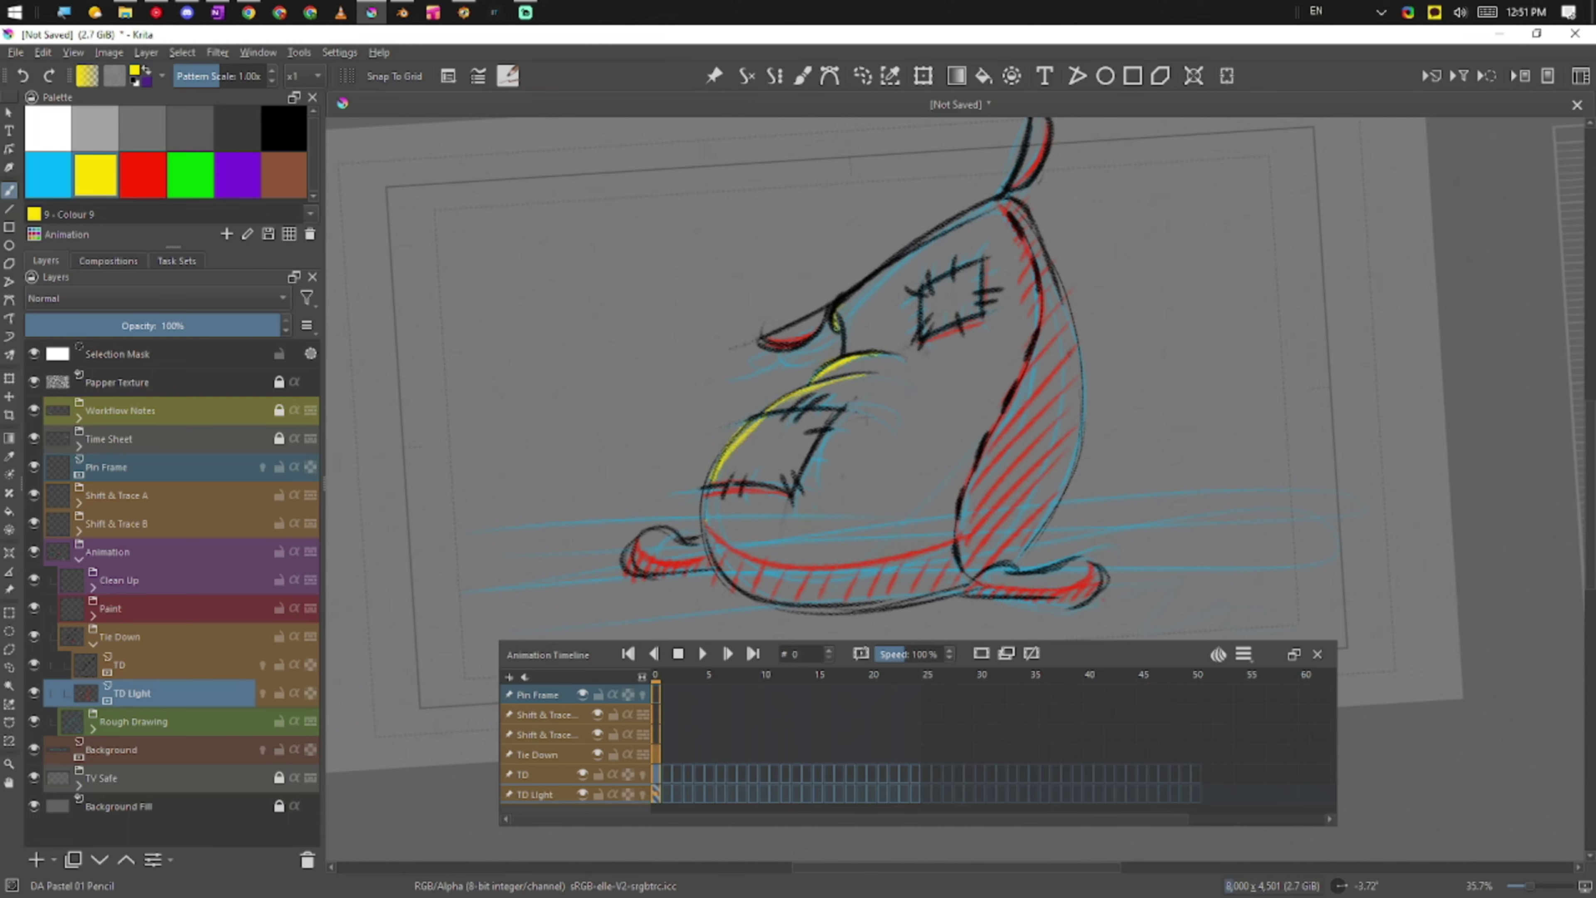
Step: Highlight the sack's top edge, both upper corners, the neck fold and the top of the left foot in yellow
{"action": "mouse_move", "coordinate": [842, 307]}
{"action": "left_mouse_down"}
{"action": "mouse_move", "coordinate": [851, 352]}
{"action": "mouse_move", "coordinate": [911, 259]}
{"action": "mouse_move", "coordinate": [992, 204]}
{"action": "left_mouse_up"}
{"action": "left_click_drag", "start_coordinate": [1017, 200], "coordinate": [961, 286]}
{"action": "left_click_drag", "start_coordinate": [959, 269], "coordinate": [982, 201]}
{"action": "left_click_drag", "start_coordinate": [741, 418], "coordinate": [850, 353]}
{"action": "mouse_move", "coordinate": [784, 546]}
{"action": "left_mouse_down"}
{"action": "mouse_move", "coordinate": [922, 496]}
{"action": "mouse_move", "coordinate": [991, 449]}
{"action": "left_mouse_up"}
{"action": "left_click_drag", "start_coordinate": [875, 488], "coordinate": [918, 484]}
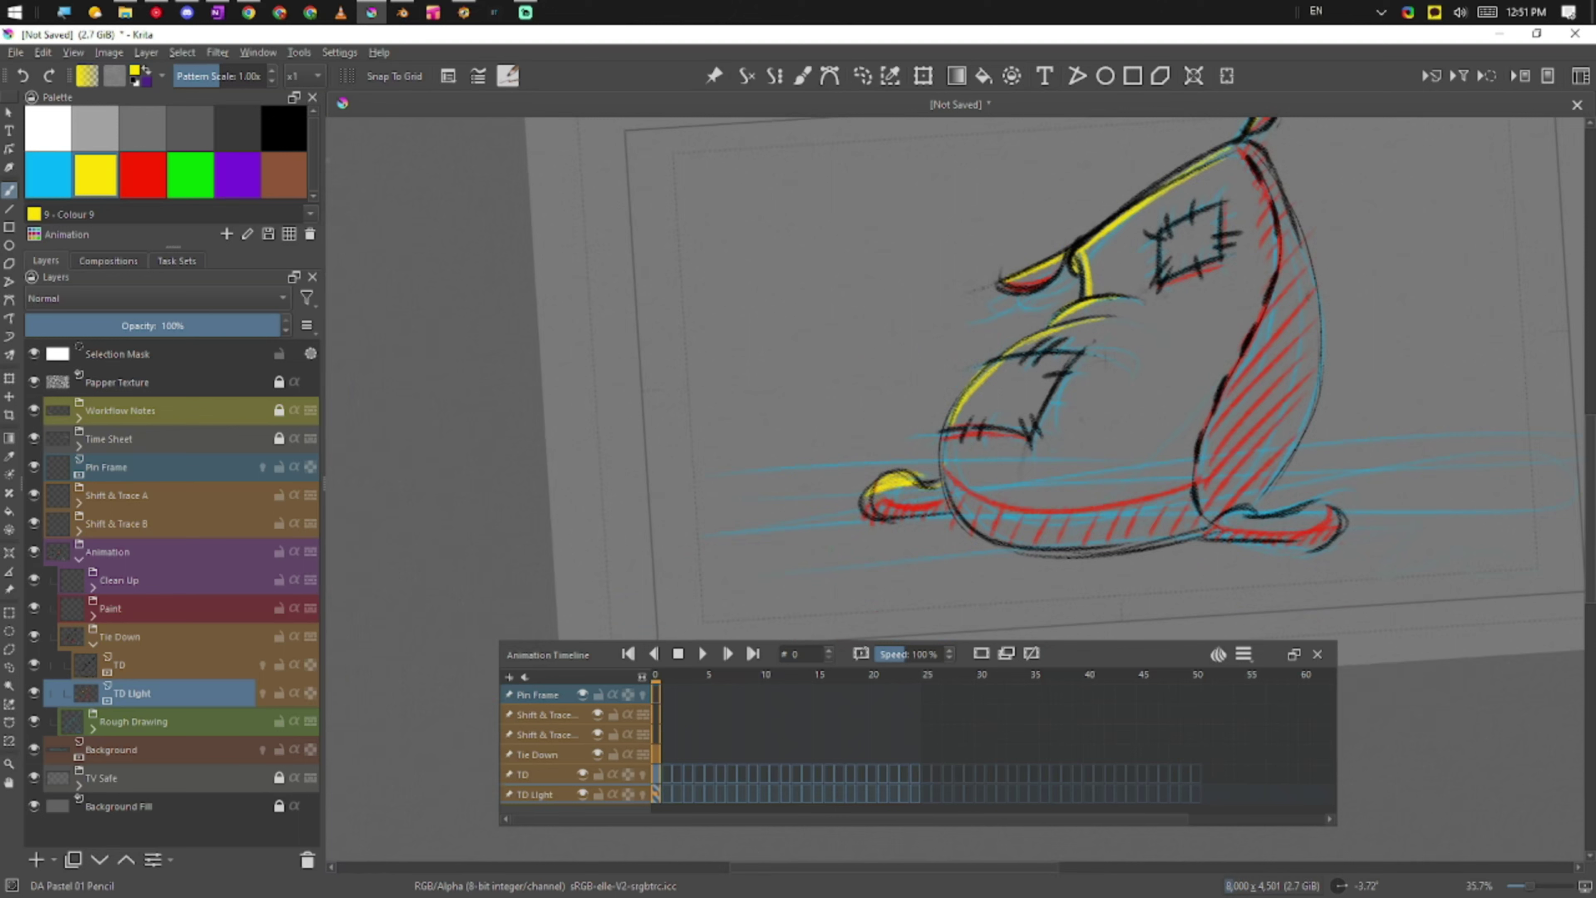
{"action": "left_click_drag", "start_coordinate": [879, 503], "coordinate": [895, 504]}
Step: Switch to red, deepen the shading on and under the left foot, and shade the side edges of the patches
{"action": "left_click", "coordinate": [146, 191]}
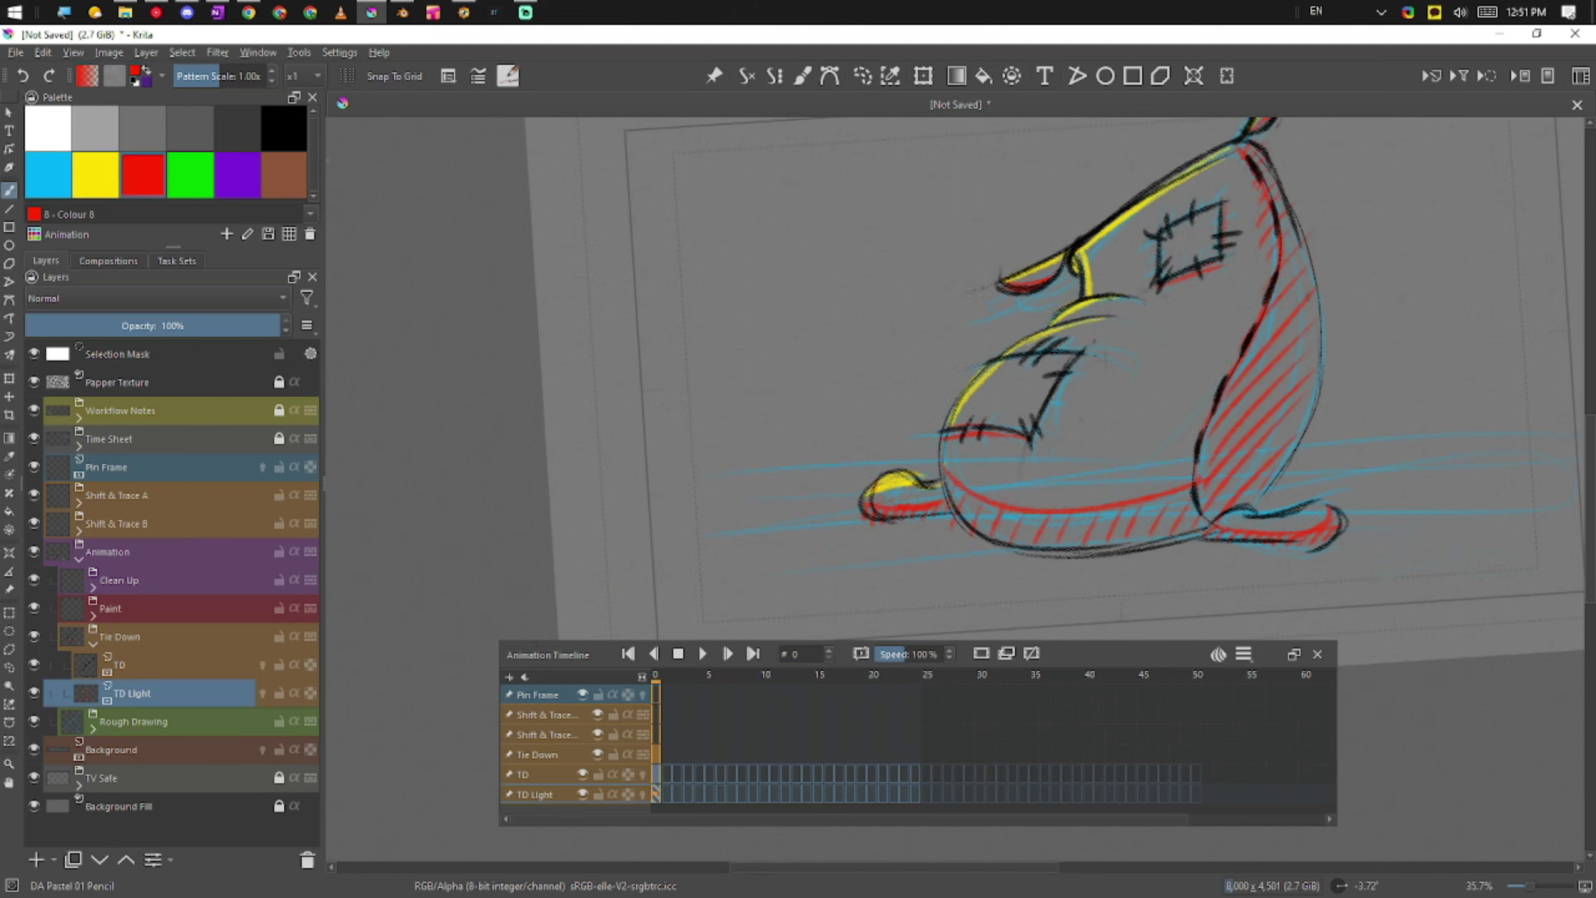
{"action": "left_click_drag", "start_coordinate": [943, 486], "coordinate": [926, 503]}
{"action": "mouse_move", "coordinate": [1336, 532]}
{"action": "left_mouse_down"}
{"action": "mouse_move", "coordinate": [1002, 586]}
{"action": "mouse_move", "coordinate": [1142, 586]}
{"action": "left_mouse_up"}
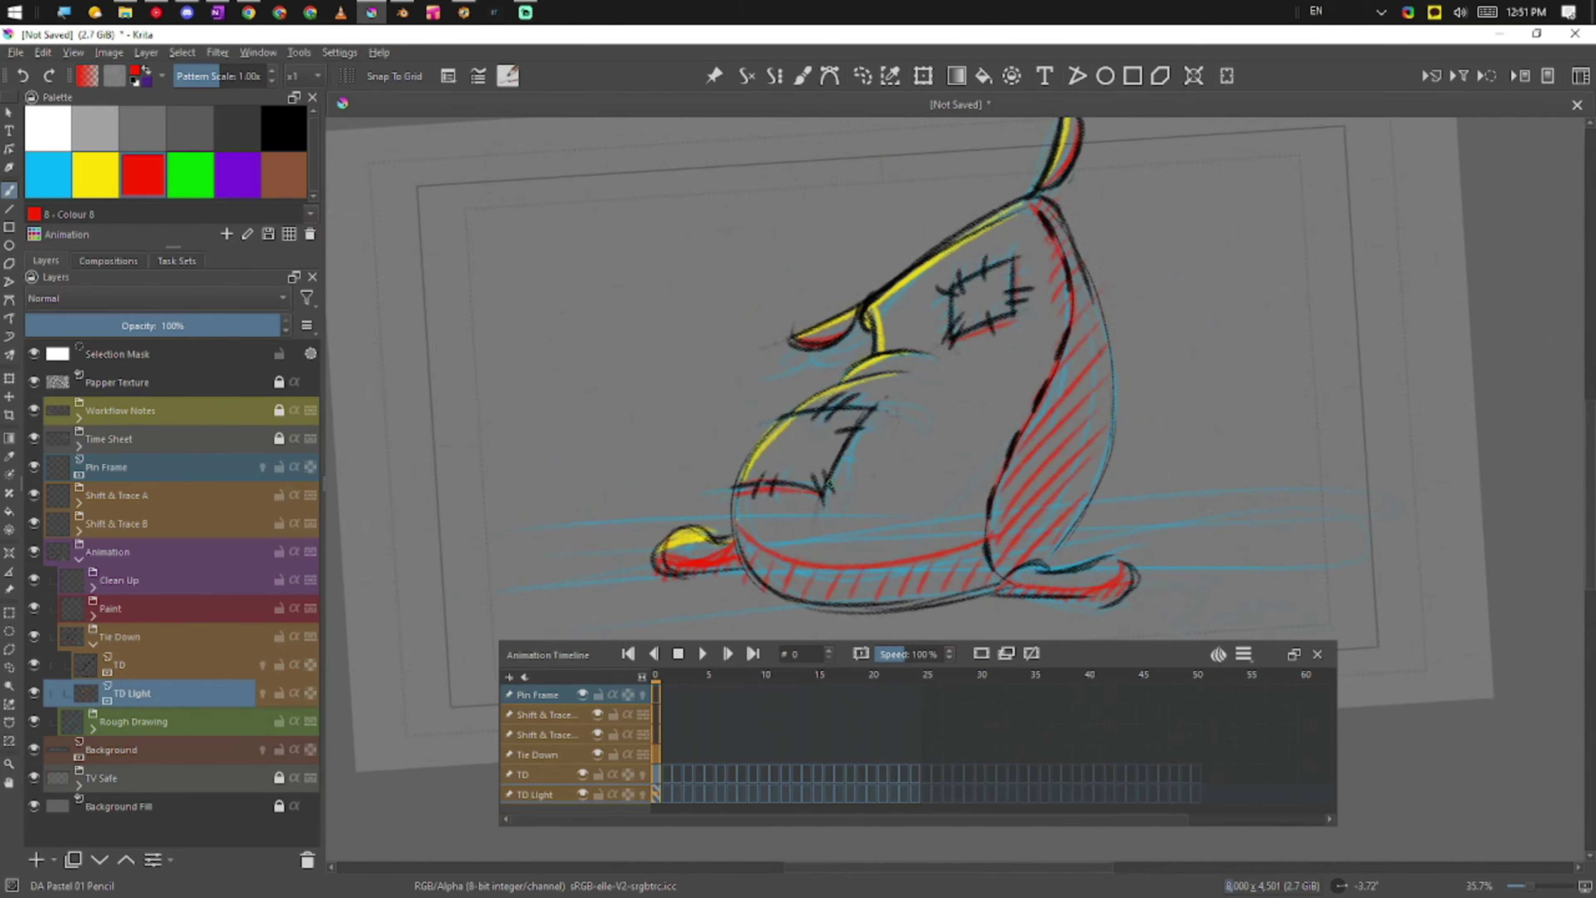
{"action": "left_click_drag", "start_coordinate": [858, 434], "coordinate": [829, 486]}
{"action": "left_click_drag", "start_coordinate": [1228, 594], "coordinate": [1312, 467]}
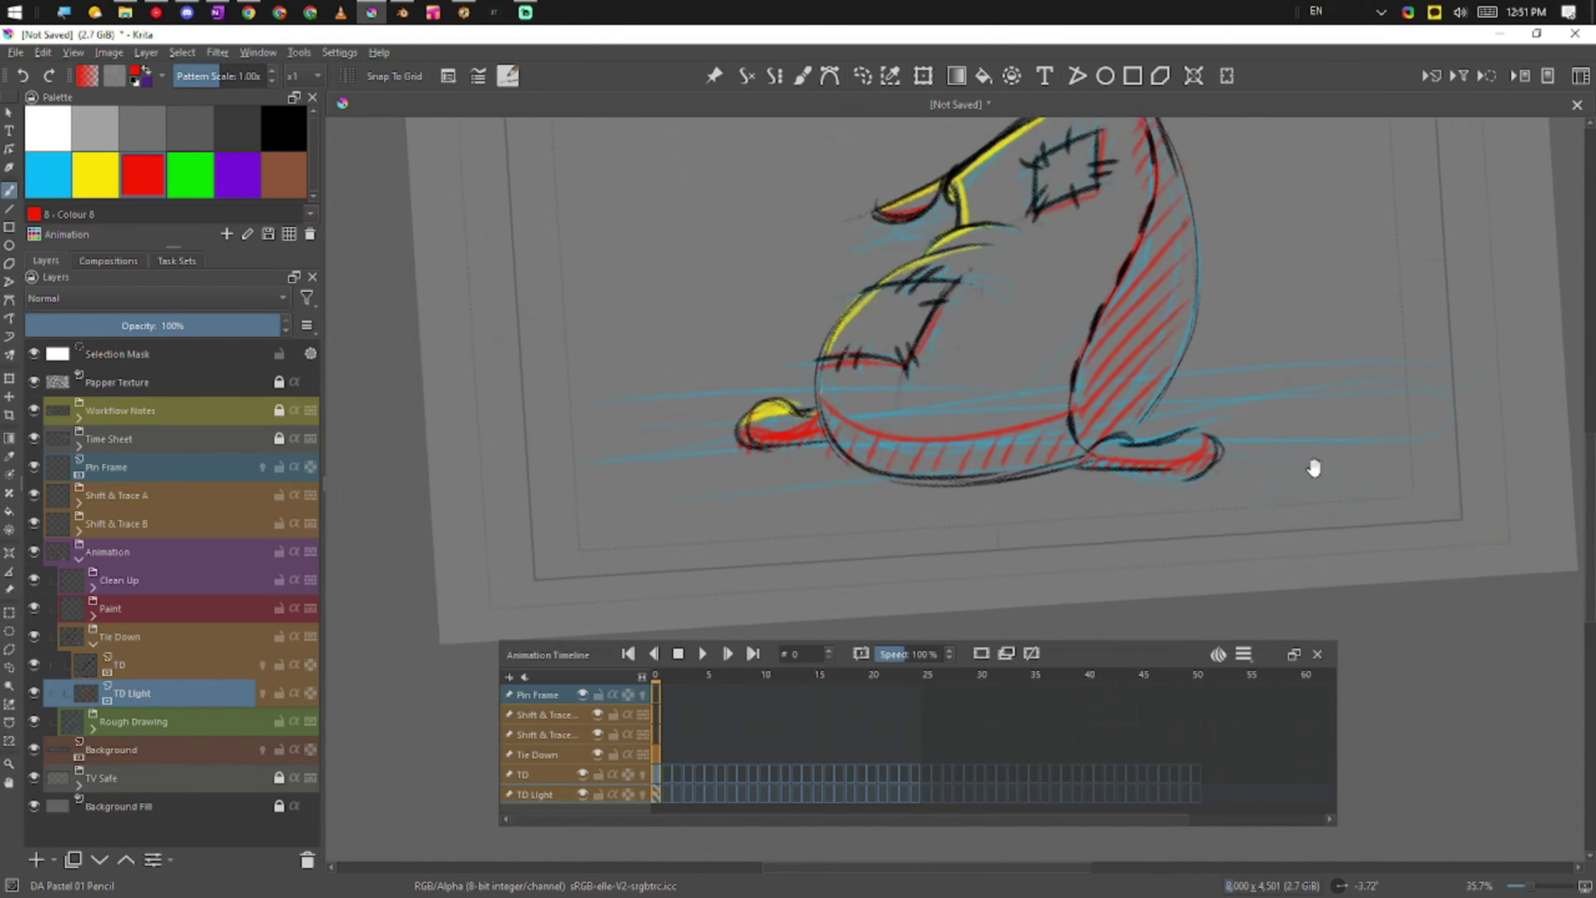
{"action": "left_click_drag", "start_coordinate": [765, 453], "coordinate": [827, 460]}
Step: Outline the character's cast shadow in red as a long flat oval on the ground, stretching out beyond the right foot
{"action": "left_click_drag", "start_coordinate": [1233, 495], "coordinate": [1058, 512]}
{"action": "left_click_drag", "start_coordinate": [1243, 496], "coordinate": [1042, 515]}
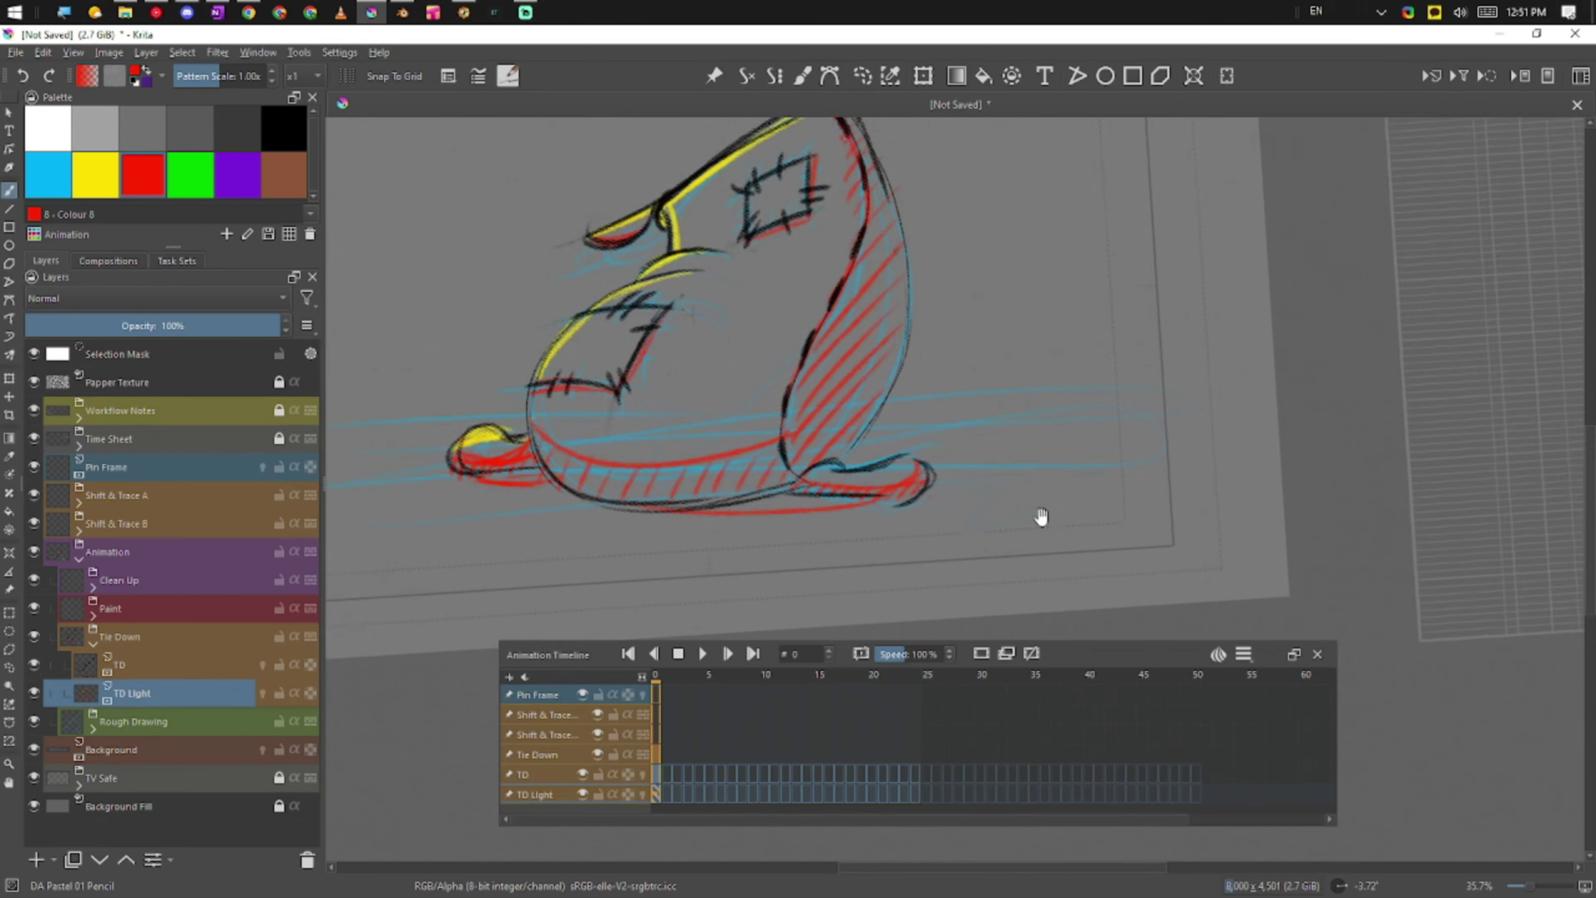
{"action": "mouse_move", "coordinate": [864, 509]}
{"action": "left_mouse_down"}
{"action": "mouse_move", "coordinate": [1136, 486]}
{"action": "mouse_move", "coordinate": [874, 430]}
{"action": "mouse_move", "coordinate": [970, 421]}
{"action": "mouse_move", "coordinate": [881, 501]}
{"action": "left_mouse_up"}
{"action": "key", "text": "ctrl+z"}
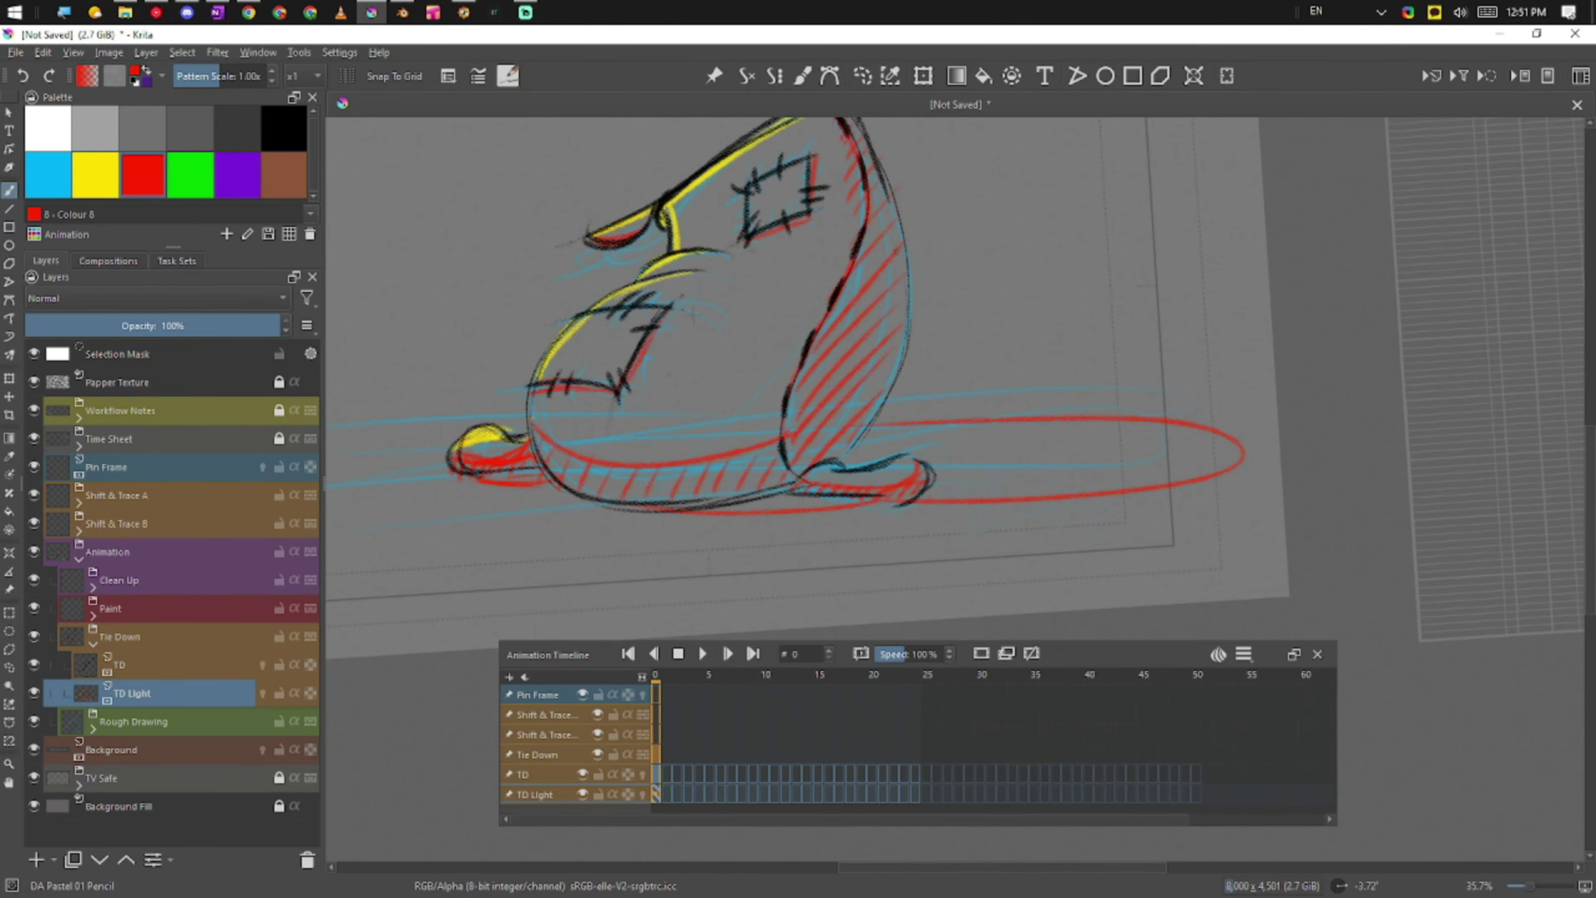
{"action": "mouse_move", "coordinate": [892, 390]}
{"action": "left_mouse_down"}
{"action": "mouse_move", "coordinate": [920, 488]}
{"action": "mouse_move", "coordinate": [873, 494]}
{"action": "left_mouse_up"}
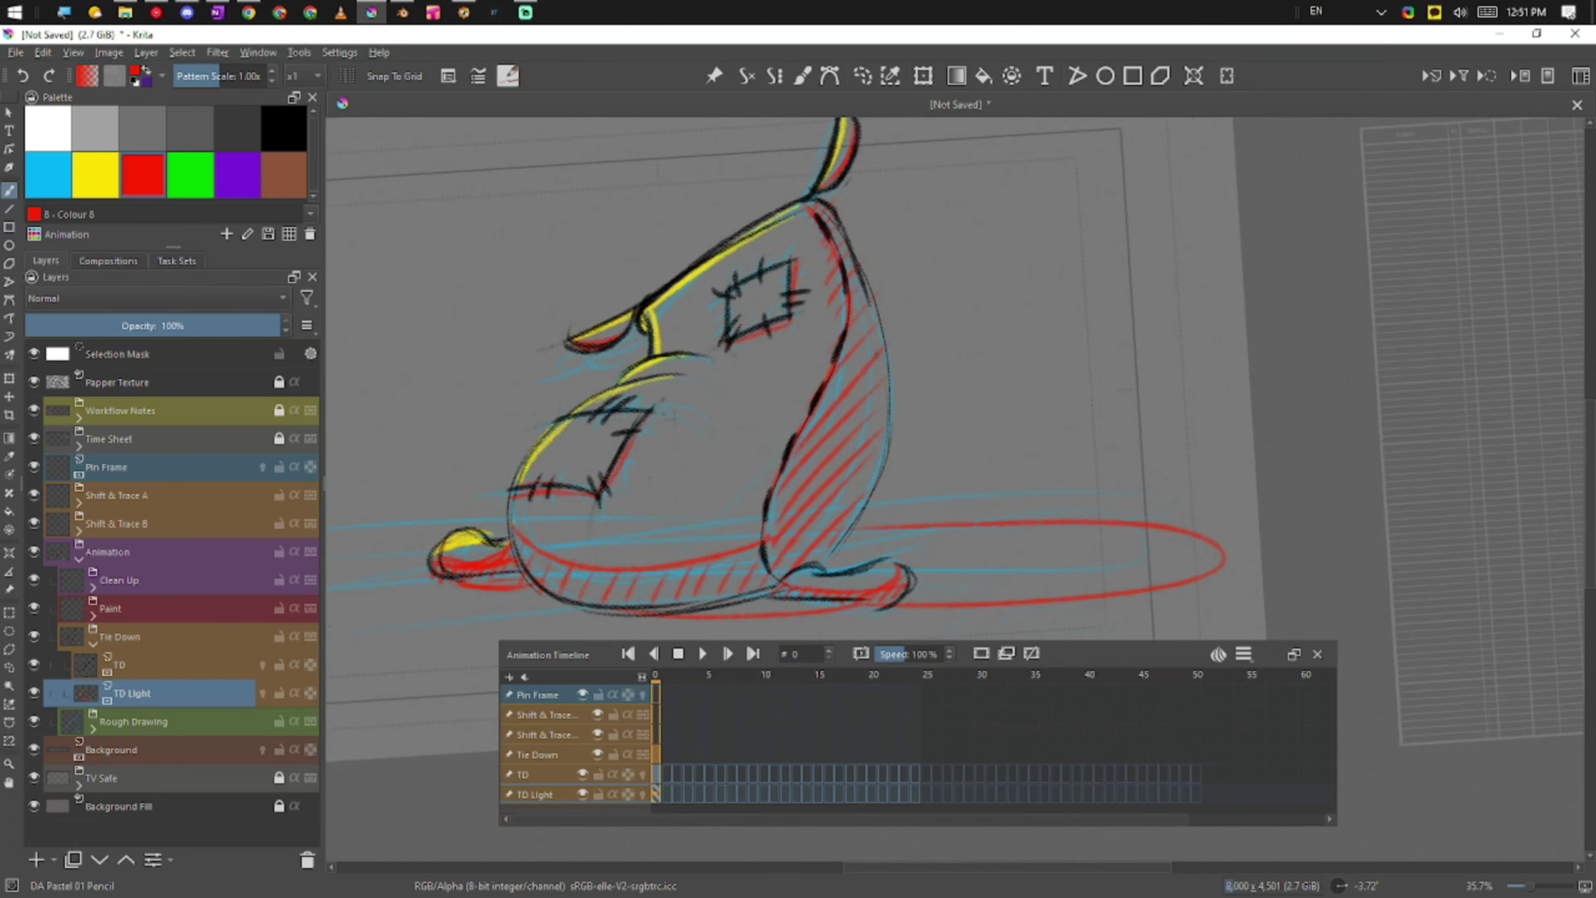
Step: Hide the Background layer while keeping the Rough Drawing group visible beneath the tie-down
{"action": "left_click", "coordinate": [1118, 547], "text": "ctrl"}
{"action": "left_click_drag", "start_coordinate": [1160, 516], "coordinate": [1164, 530]}
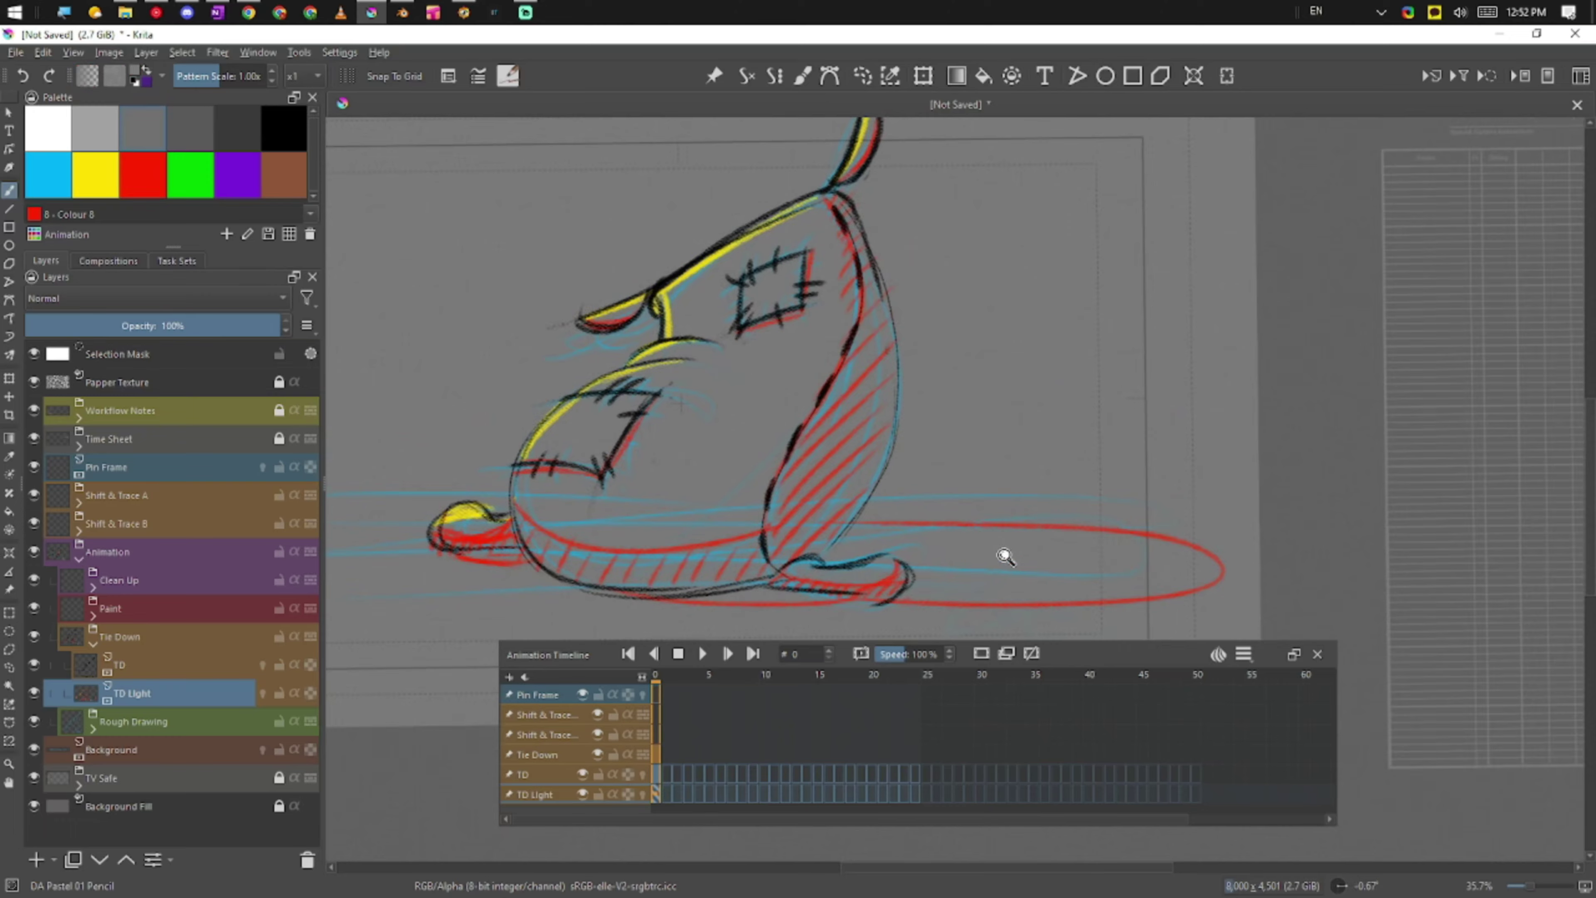
{"action": "mouse_move", "coordinate": [1056, 516]}
{"action": "left_mouse_down"}
{"action": "mouse_move", "coordinate": [1002, 557]}
{"action": "mouse_move", "coordinate": [1008, 539]}
{"action": "mouse_move", "coordinate": [1062, 532]}
{"action": "left_mouse_up"}
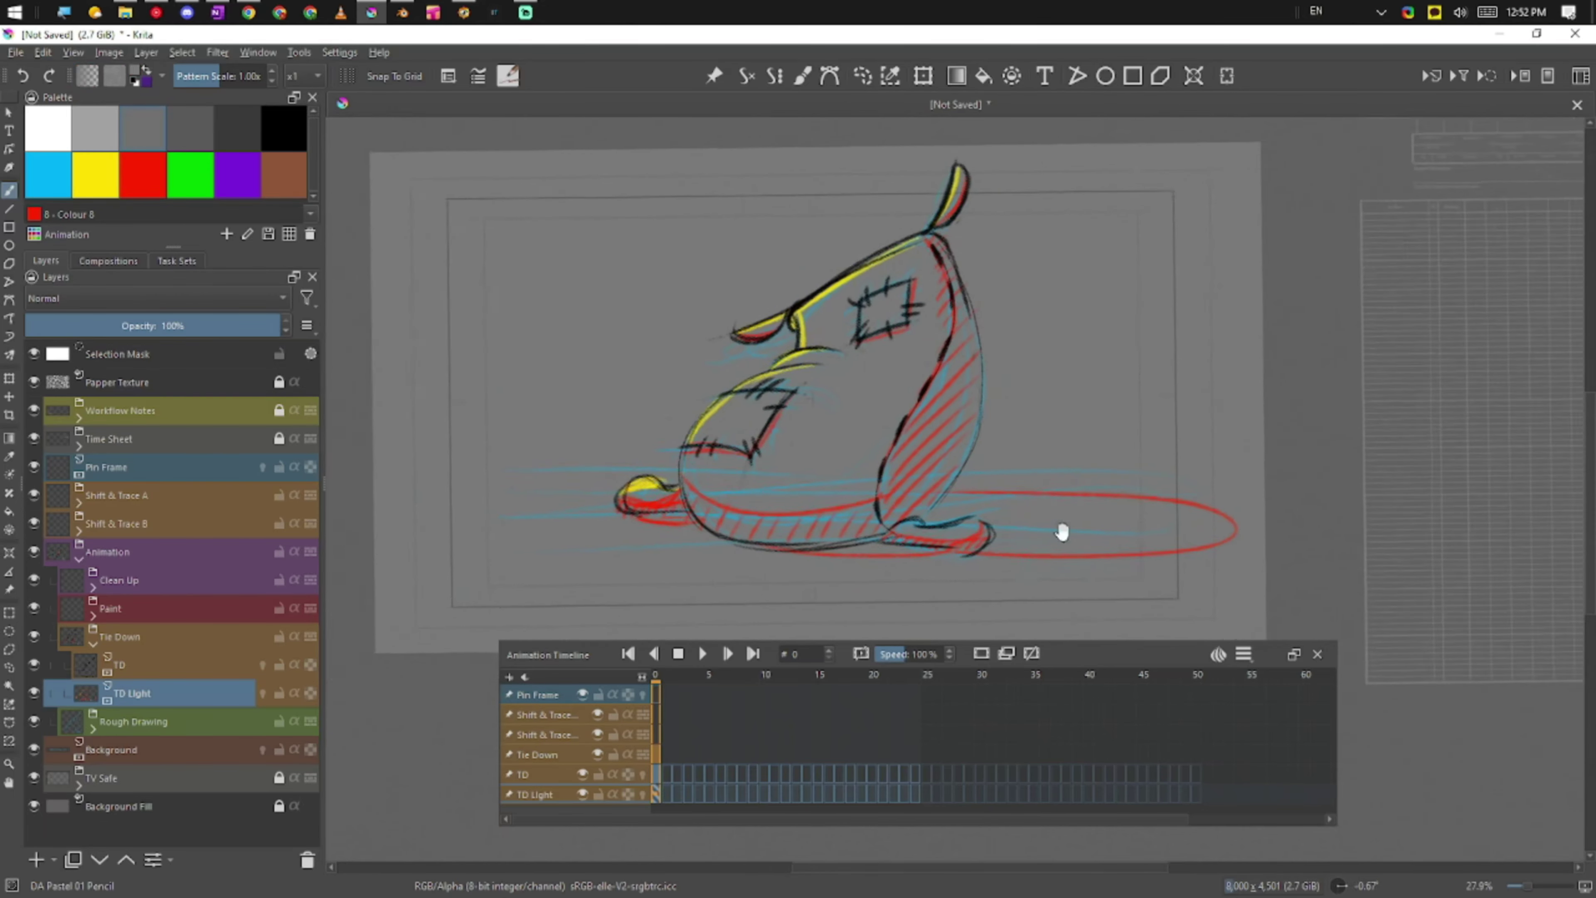
{"action": "left_click", "coordinate": [34, 721]}
{"action": "left_click", "coordinate": [33, 750]}
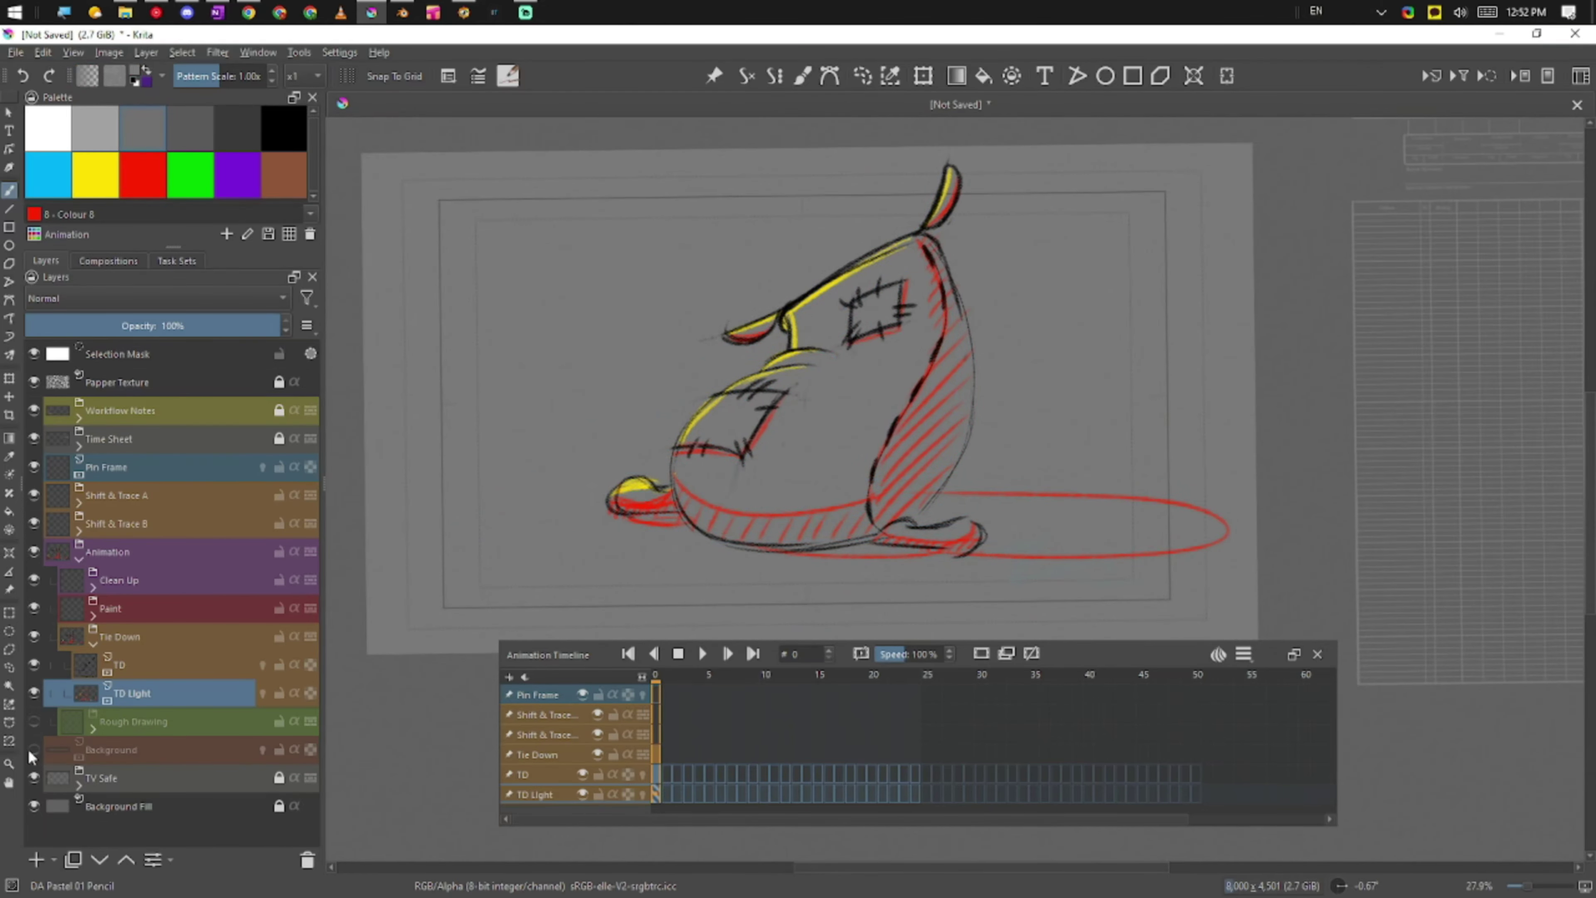
{"action": "left_click", "coordinate": [33, 721]}
{"action": "left_click_drag", "start_coordinate": [739, 368], "coordinate": [805, 393]}
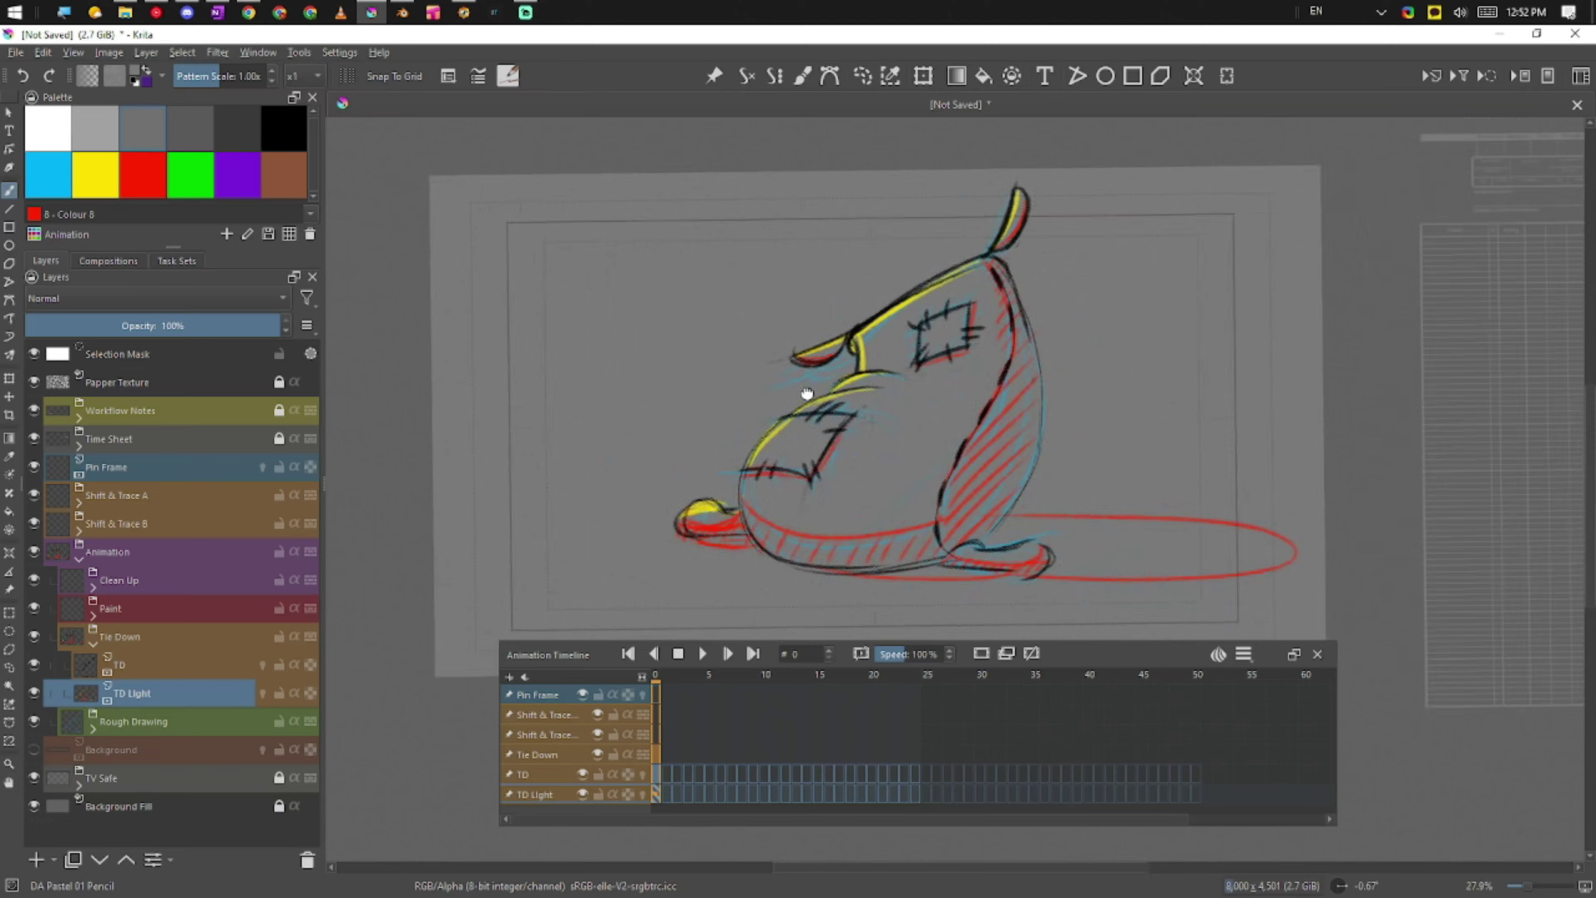
{"action": "left_click_drag", "start_coordinate": [929, 366], "coordinate": [864, 351]}
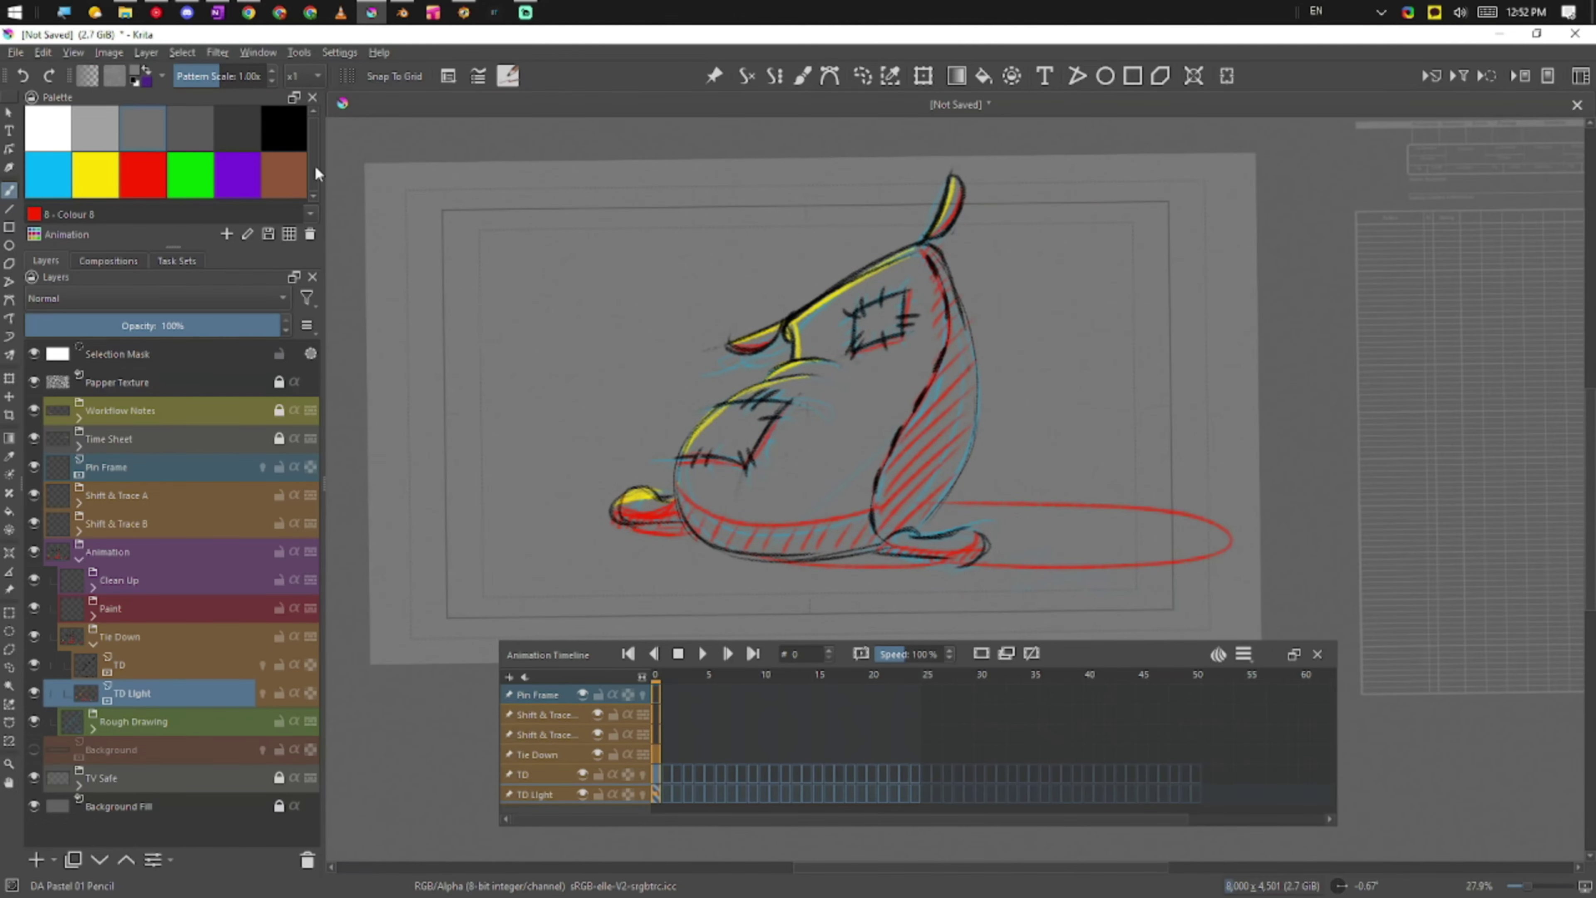
Step: Make red the active colour, activate the TD layer and clear the canvas selection
{"action": "left_click", "coordinate": [143, 174]}
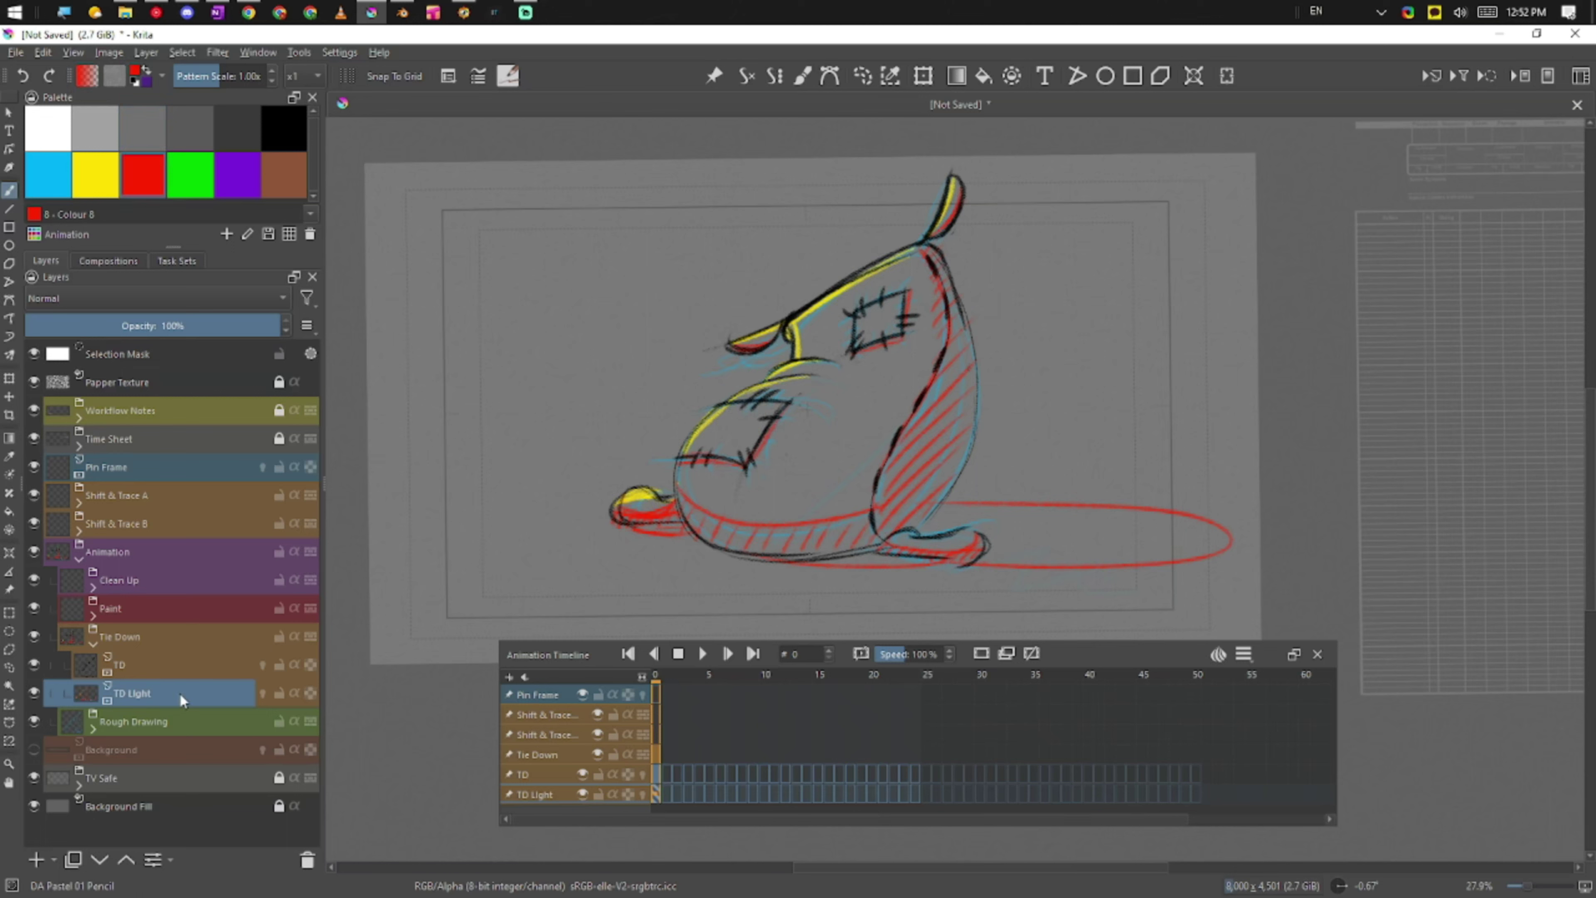
{"action": "left_click", "coordinate": [182, 670]}
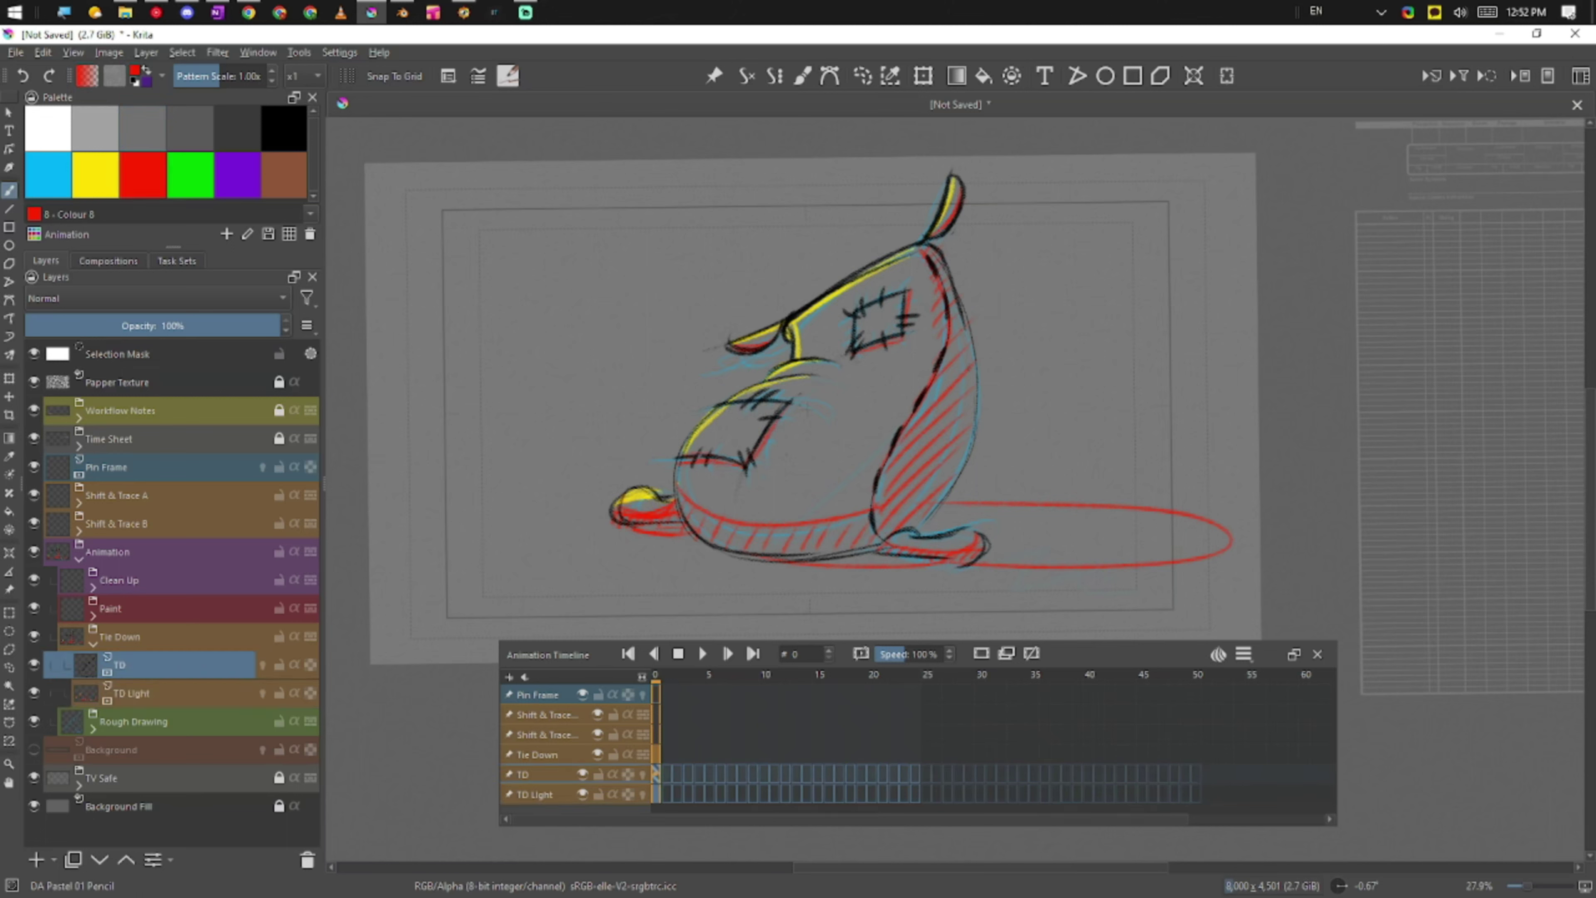
{"action": "left_click", "coordinate": [236, 692]}
{"action": "left_click", "coordinate": [182, 665]}
{"action": "scroll", "coordinate": [1082, 419], "scroll_direction": "down", "scroll_amount": 3}
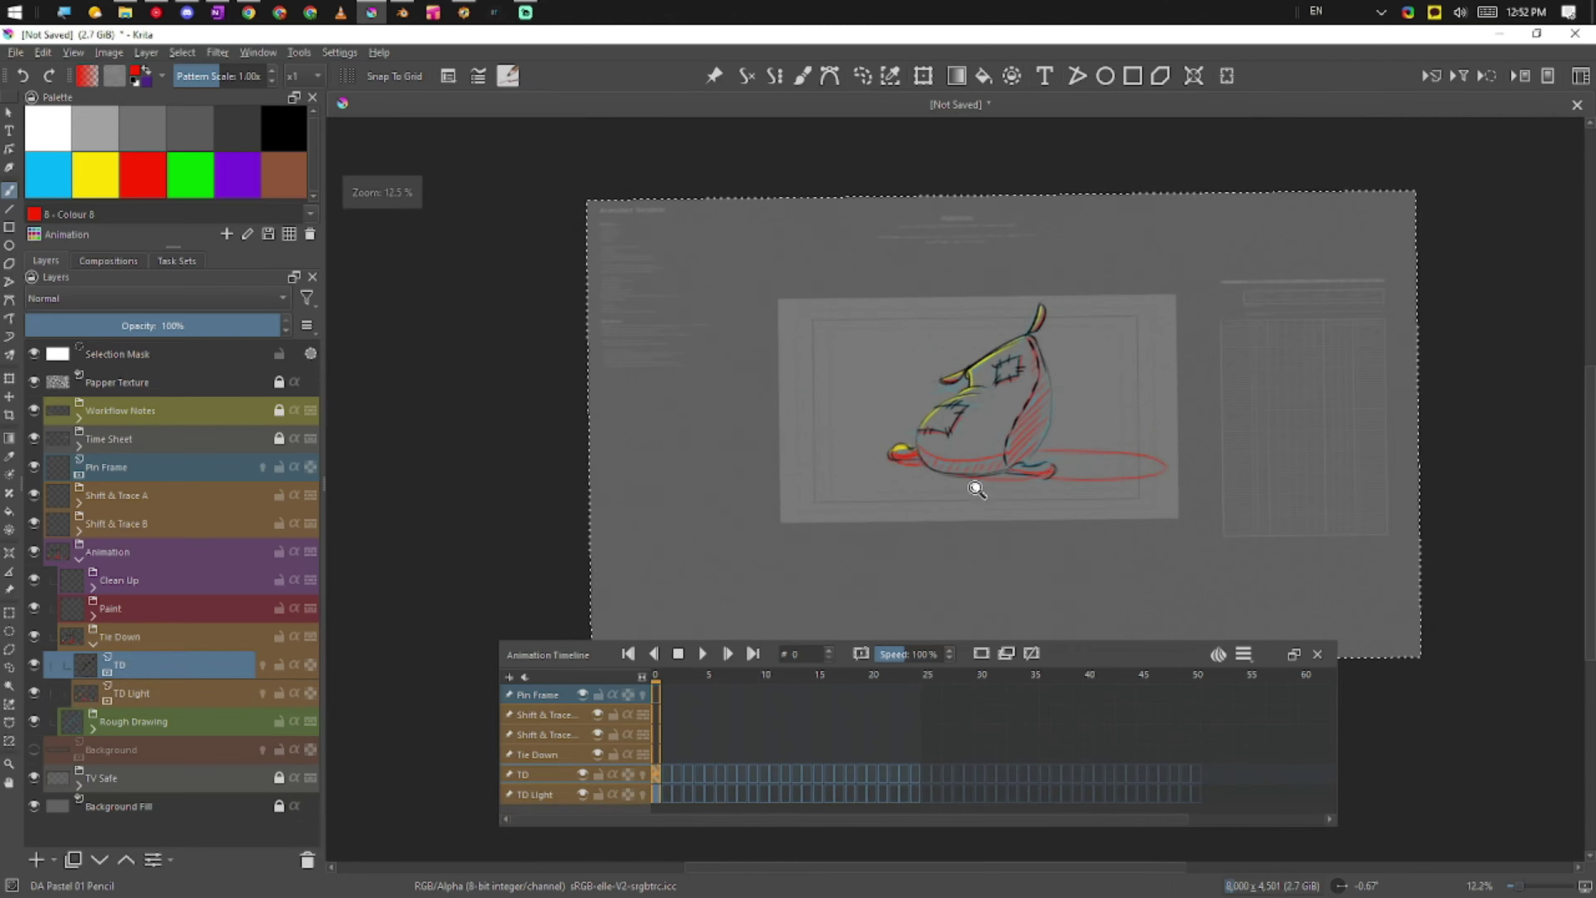
{"action": "left_click_drag", "start_coordinate": [930, 511], "coordinate": [910, 436]}
{"action": "key", "text": "ctrl+shift+a"}
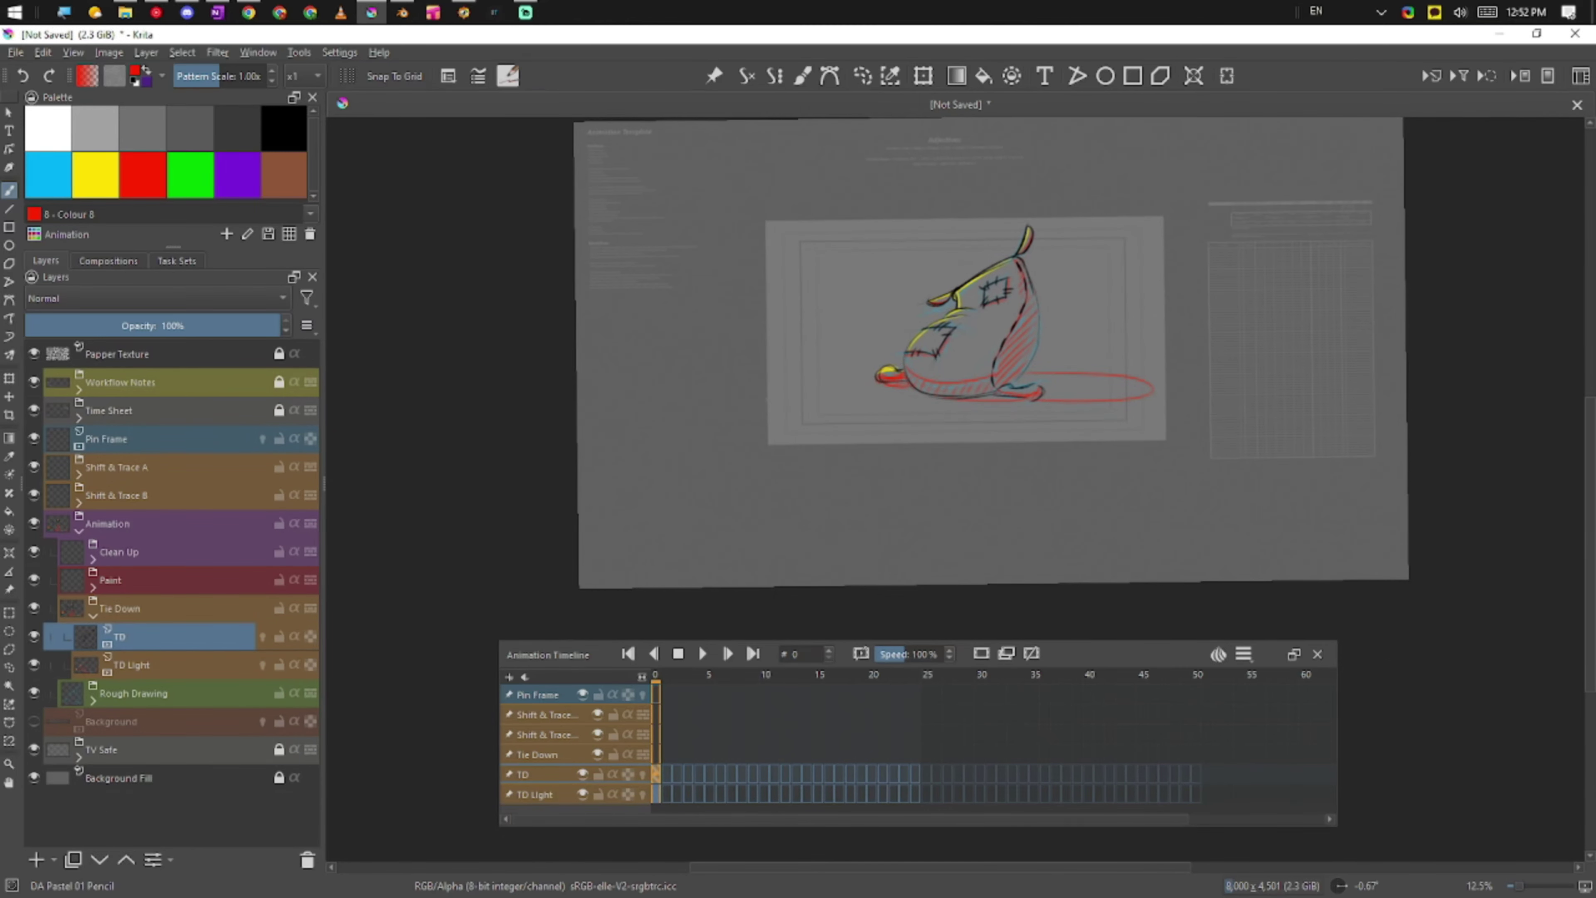
Step: Switch to black, expand the Paint group and make its Shadows layer active
{"action": "left_click", "coordinate": [284, 130]}
{"action": "left_click", "coordinate": [92, 588]}
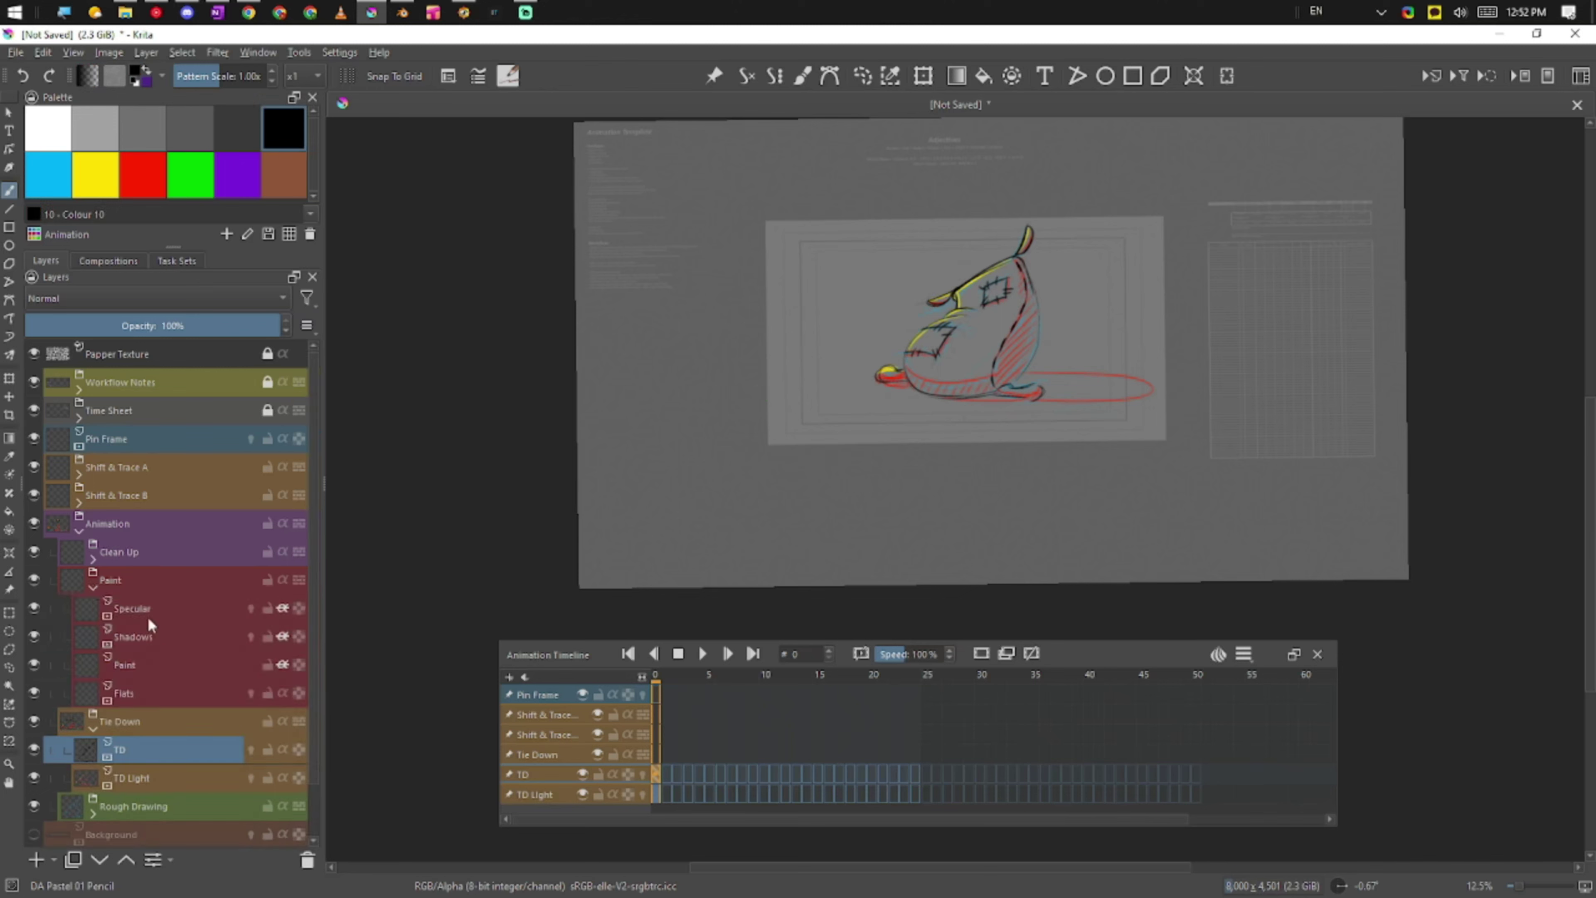
{"action": "left_click", "coordinate": [179, 609]}
{"action": "left_click", "coordinate": [167, 644]}
{"action": "left_click_drag", "start_coordinate": [1107, 549], "coordinate": [902, 607]}
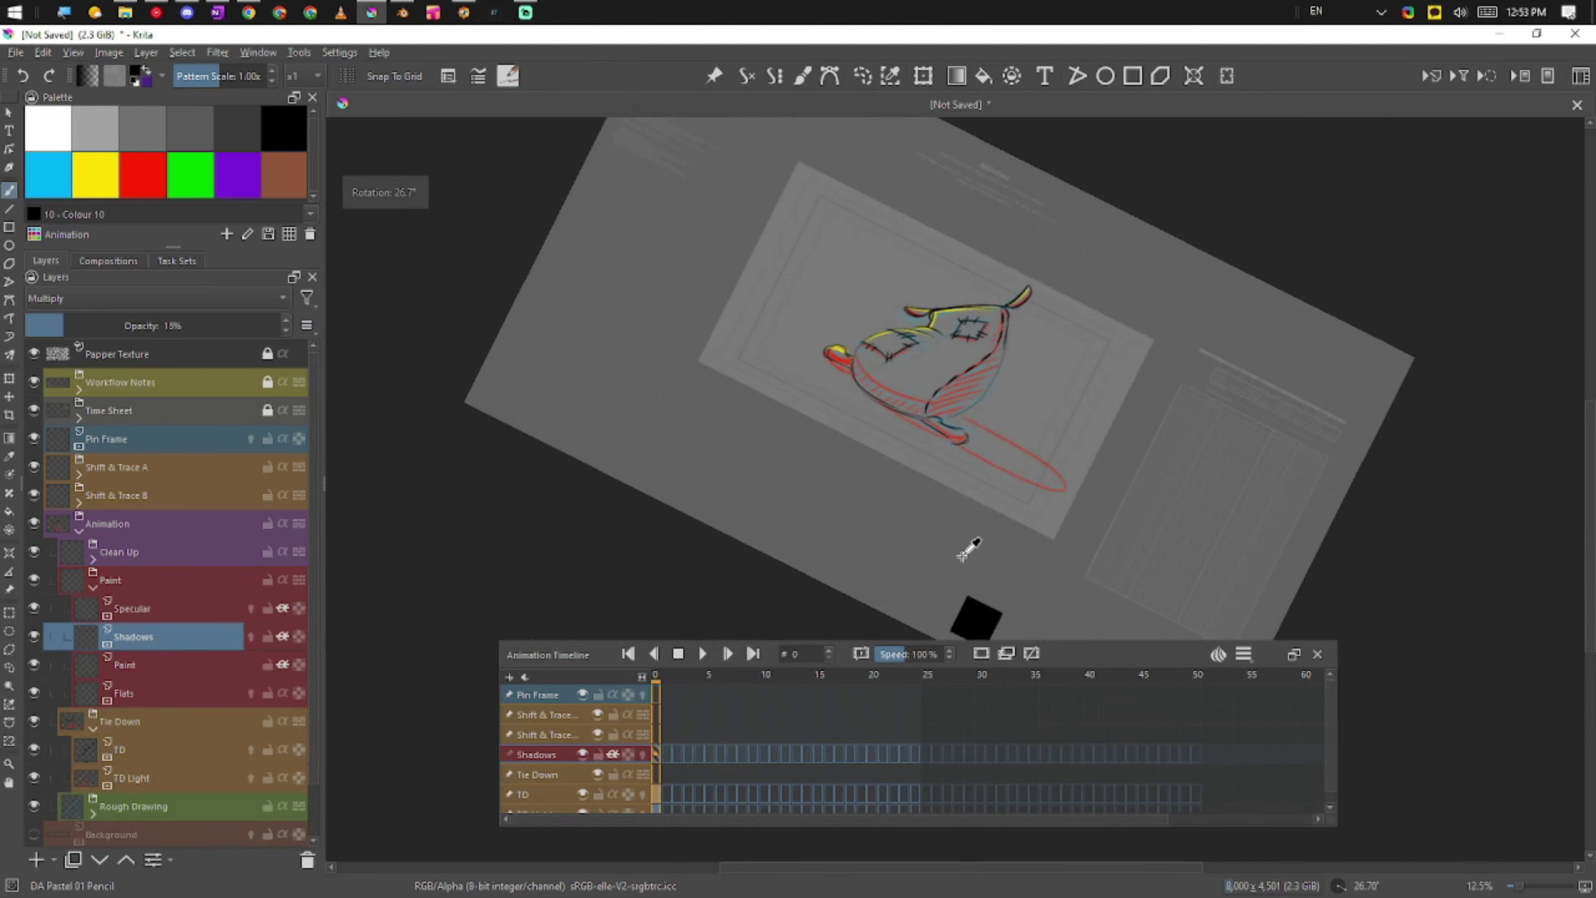
{"action": "left_click", "coordinate": [1040, 508], "text": "ctrl"}
{"action": "left_click_drag", "start_coordinate": [954, 560], "coordinate": [990, 549]}
{"action": "left_click_drag", "start_coordinate": [977, 553], "coordinate": [1087, 465]}
{"action": "left_click_drag", "start_coordinate": [779, 435], "coordinate": [922, 441]}
Step: Activate TD Light and toggle the visibility of TD Light and Rough Drawing to compare them with the linework
{"action": "left_click", "coordinate": [167, 748]}
{"action": "left_click", "coordinate": [188, 725]}
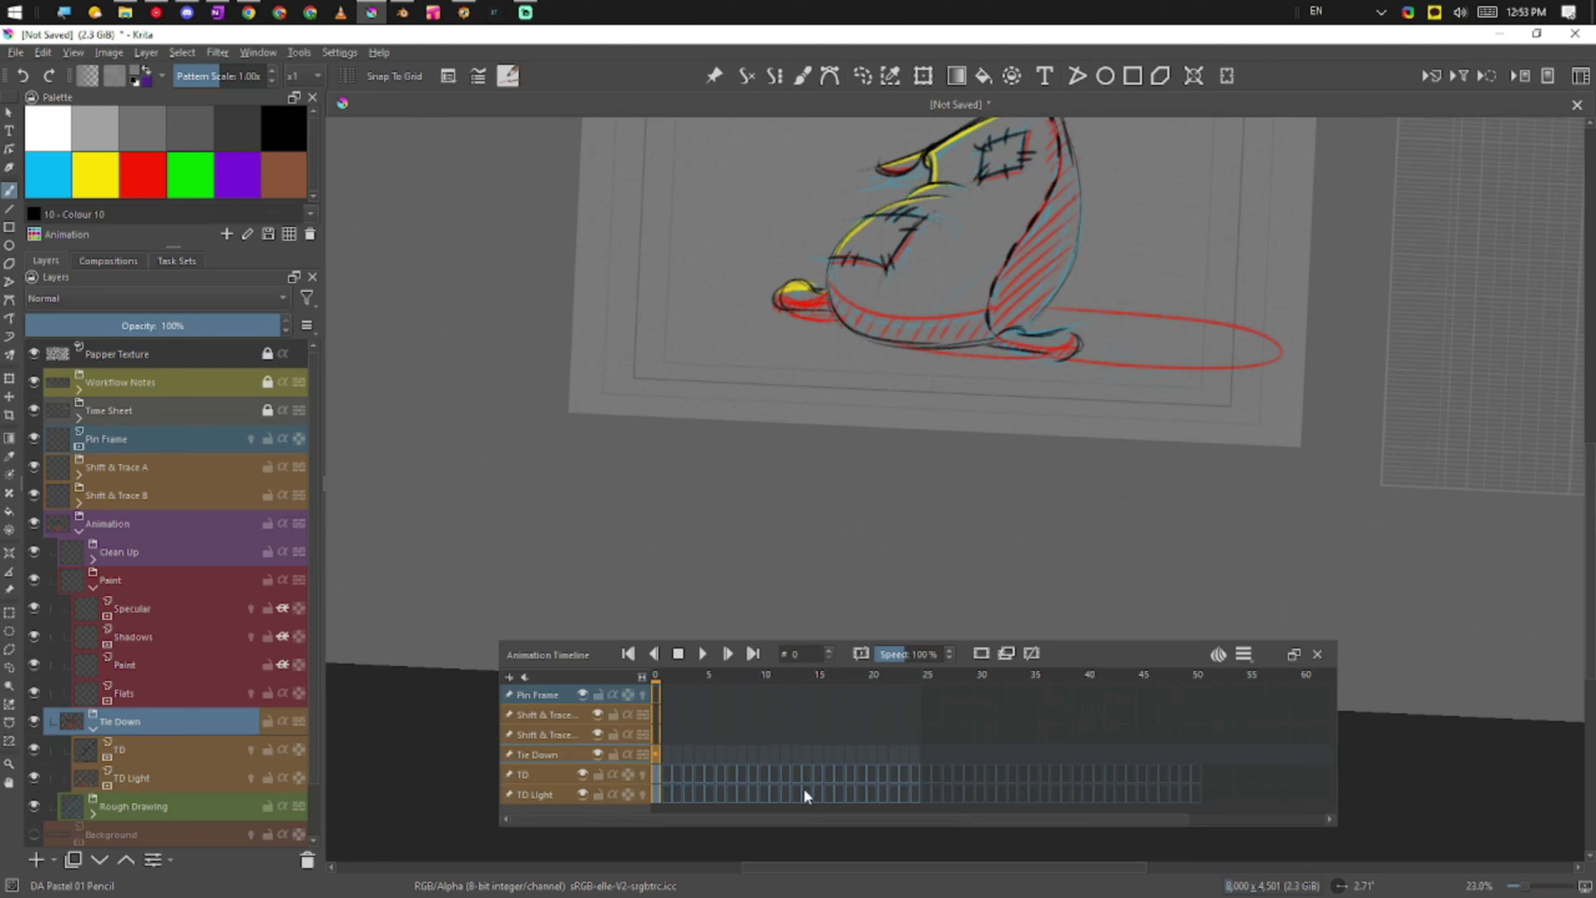
{"action": "left_click", "coordinate": [178, 754]}
{"action": "left_click", "coordinate": [138, 780]}
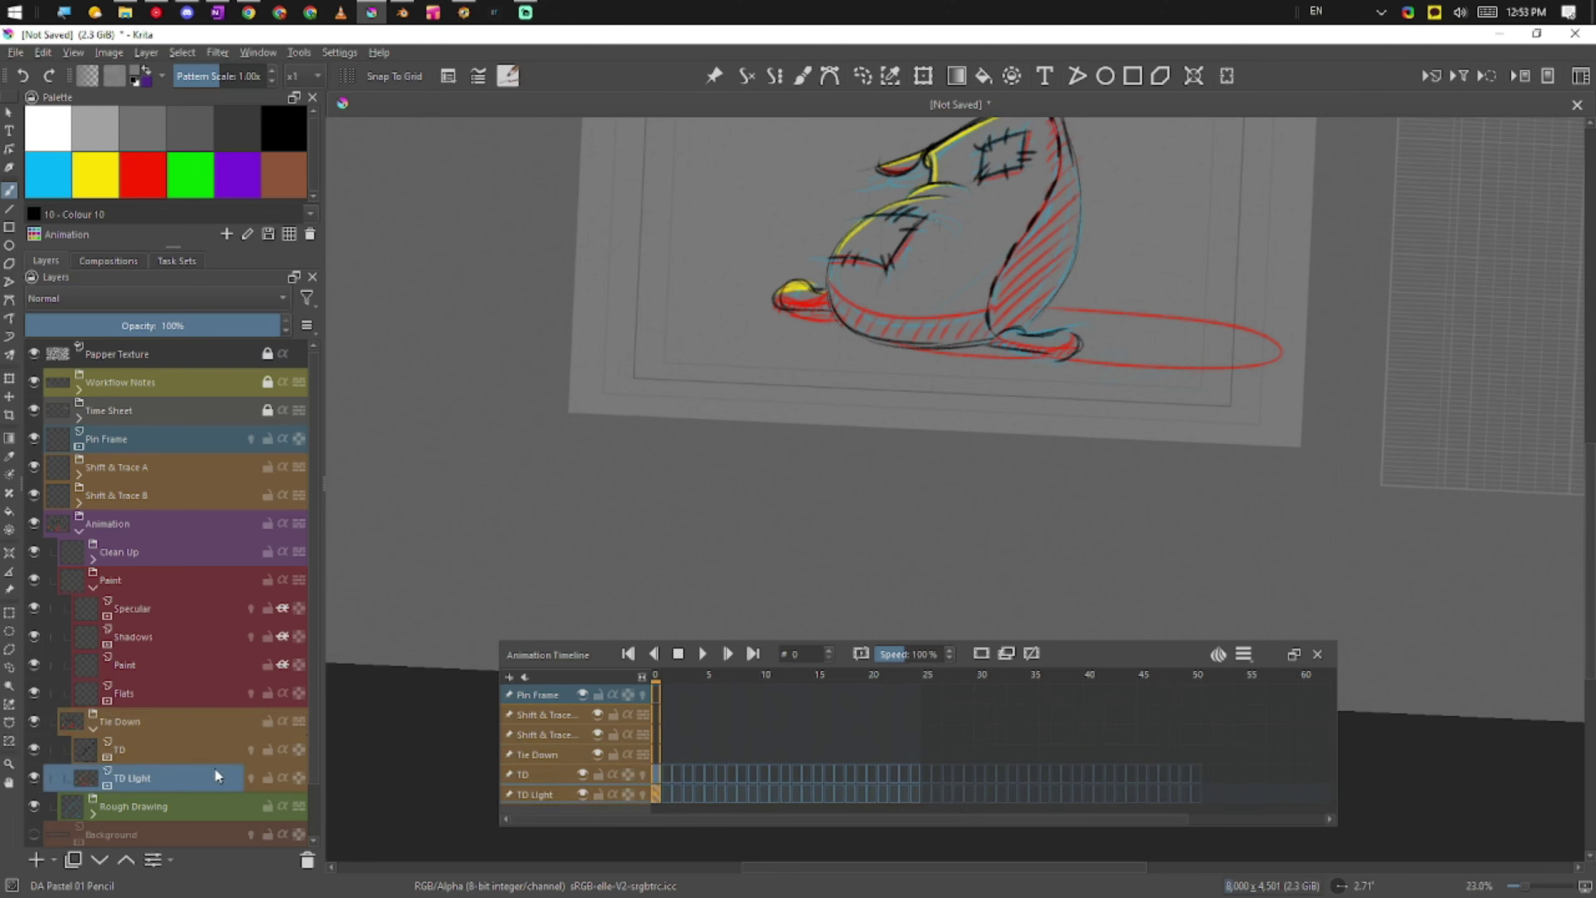
{"action": "left_click", "coordinate": [34, 780]}
{"action": "left_click", "coordinate": [34, 780]}
{"action": "left_click", "coordinate": [34, 780]}
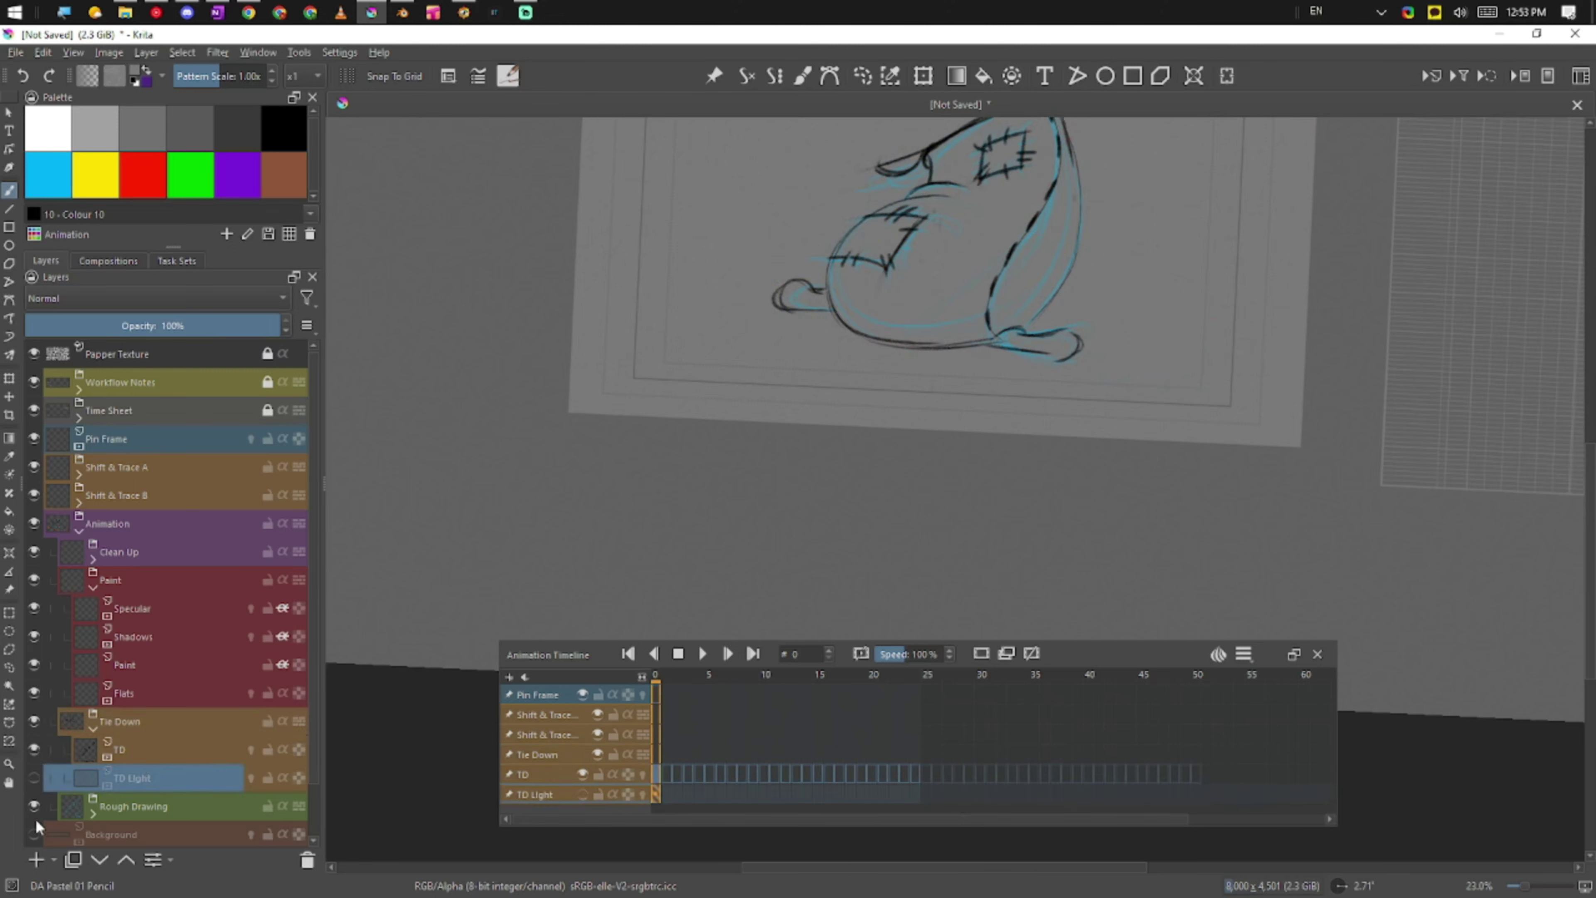
{"action": "left_click", "coordinate": [34, 808]}
{"action": "left_click", "coordinate": [34, 808]}
{"action": "left_click", "coordinate": [34, 780]}
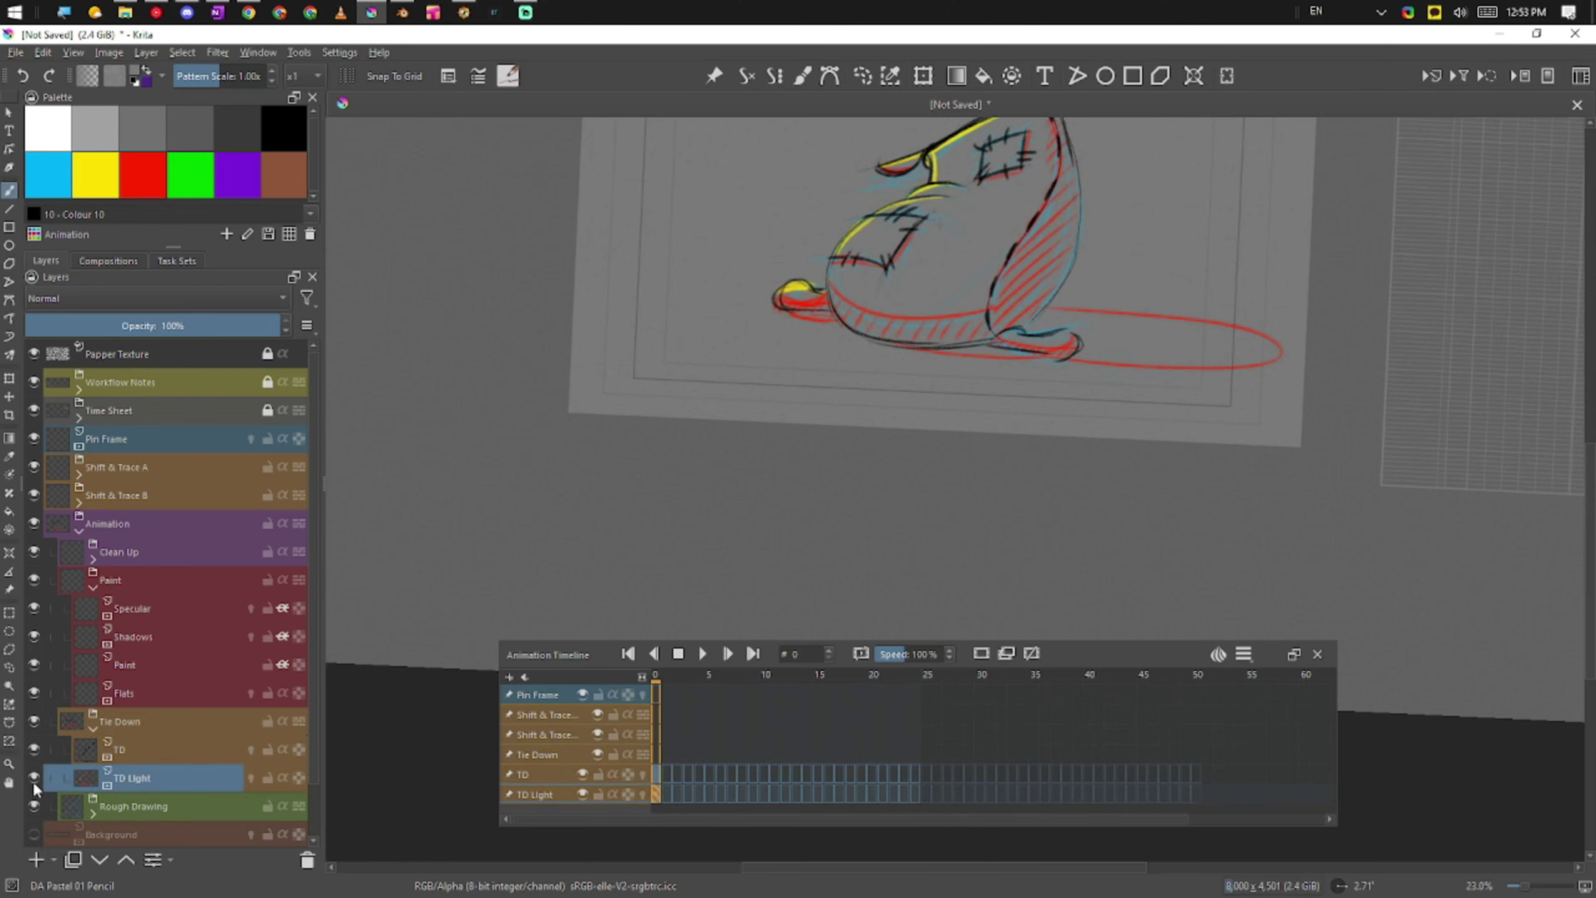
Step: Try scribbling in grey and in red on the TD layer beside the character, and undo the scribbles
{"action": "left_click", "coordinate": [163, 761]}
{"action": "left_click_drag", "start_coordinate": [908, 415], "coordinate": [880, 570]}
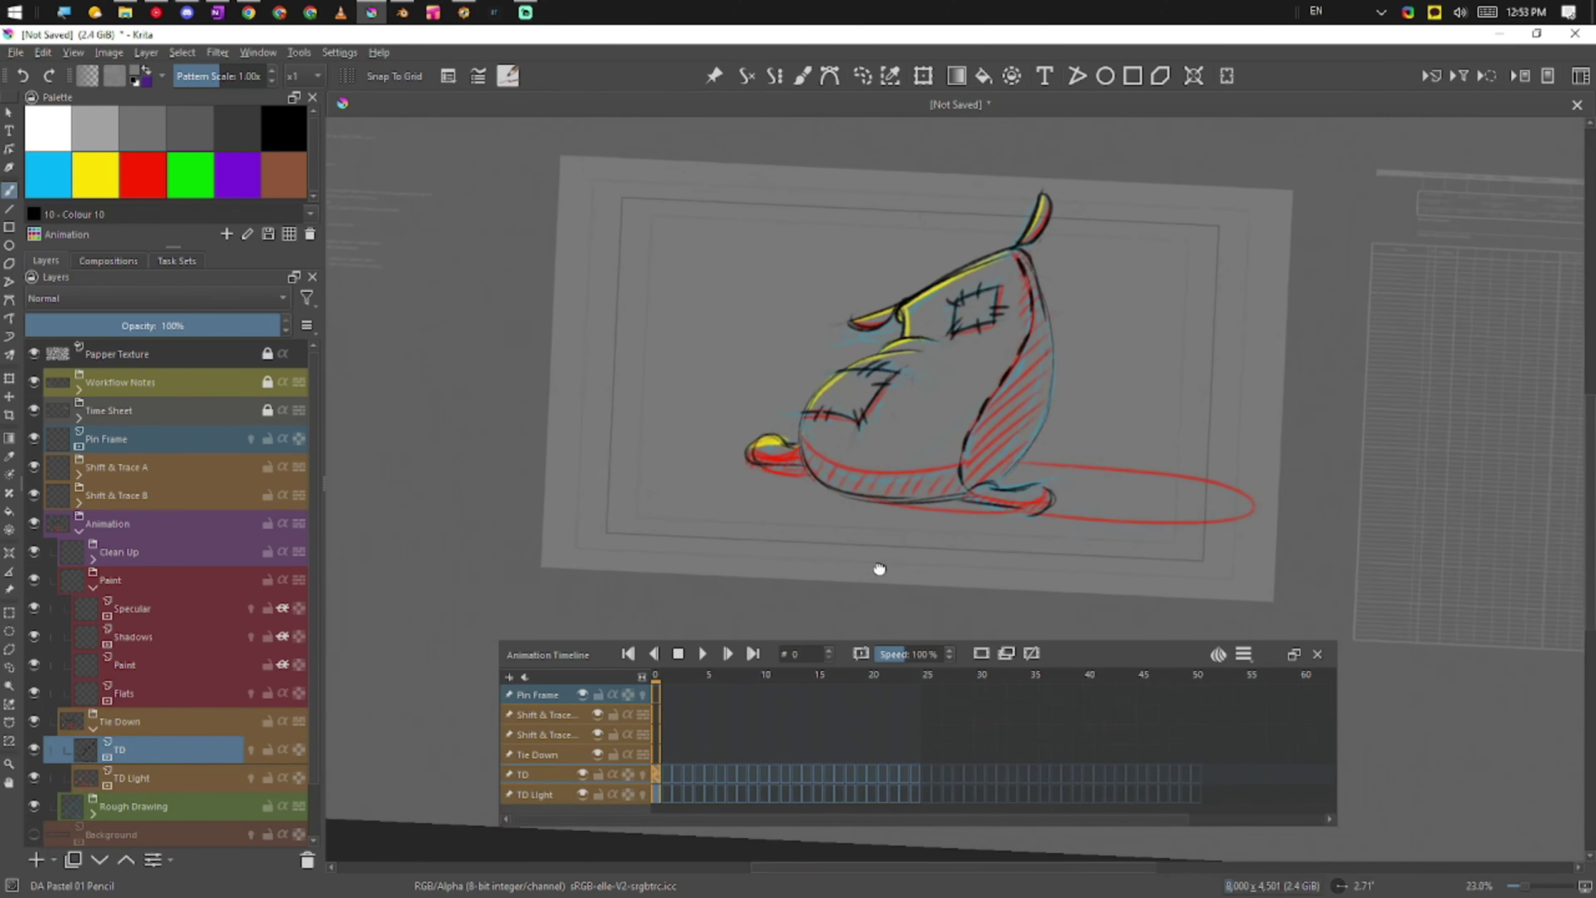
{"action": "left_click_drag", "start_coordinate": [685, 577], "coordinate": [772, 637]}
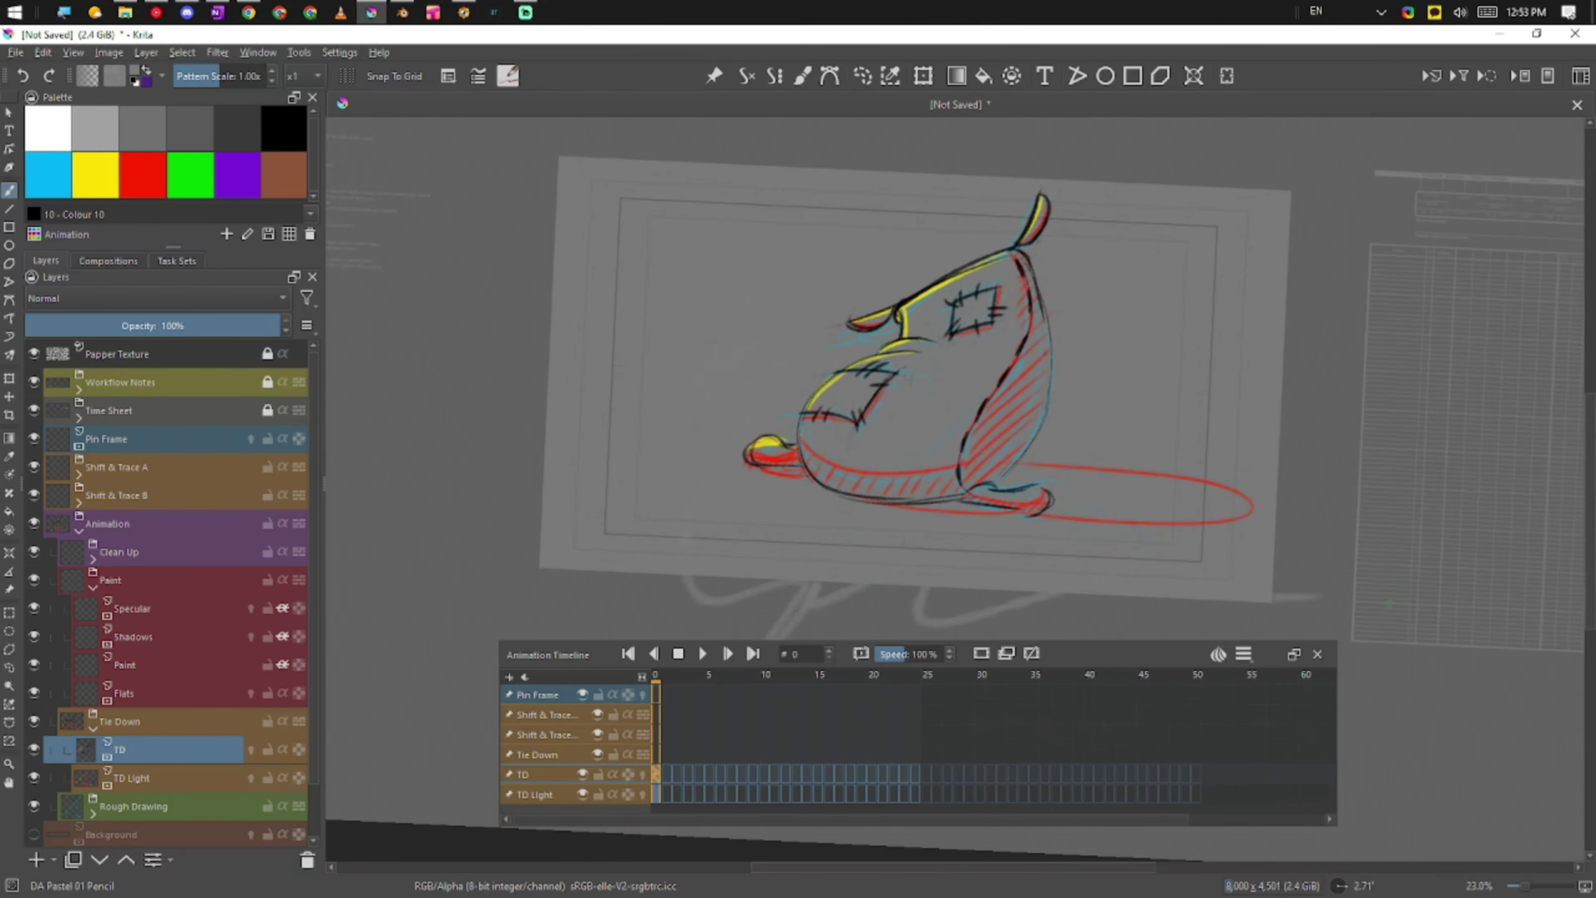
{"action": "left_click", "coordinate": [154, 165]}
{"action": "mouse_move", "coordinate": [666, 304]}
{"action": "left_mouse_down"}
{"action": "mouse_move", "coordinate": [710, 274]}
{"action": "mouse_move", "coordinate": [631, 549]}
{"action": "left_mouse_up"}
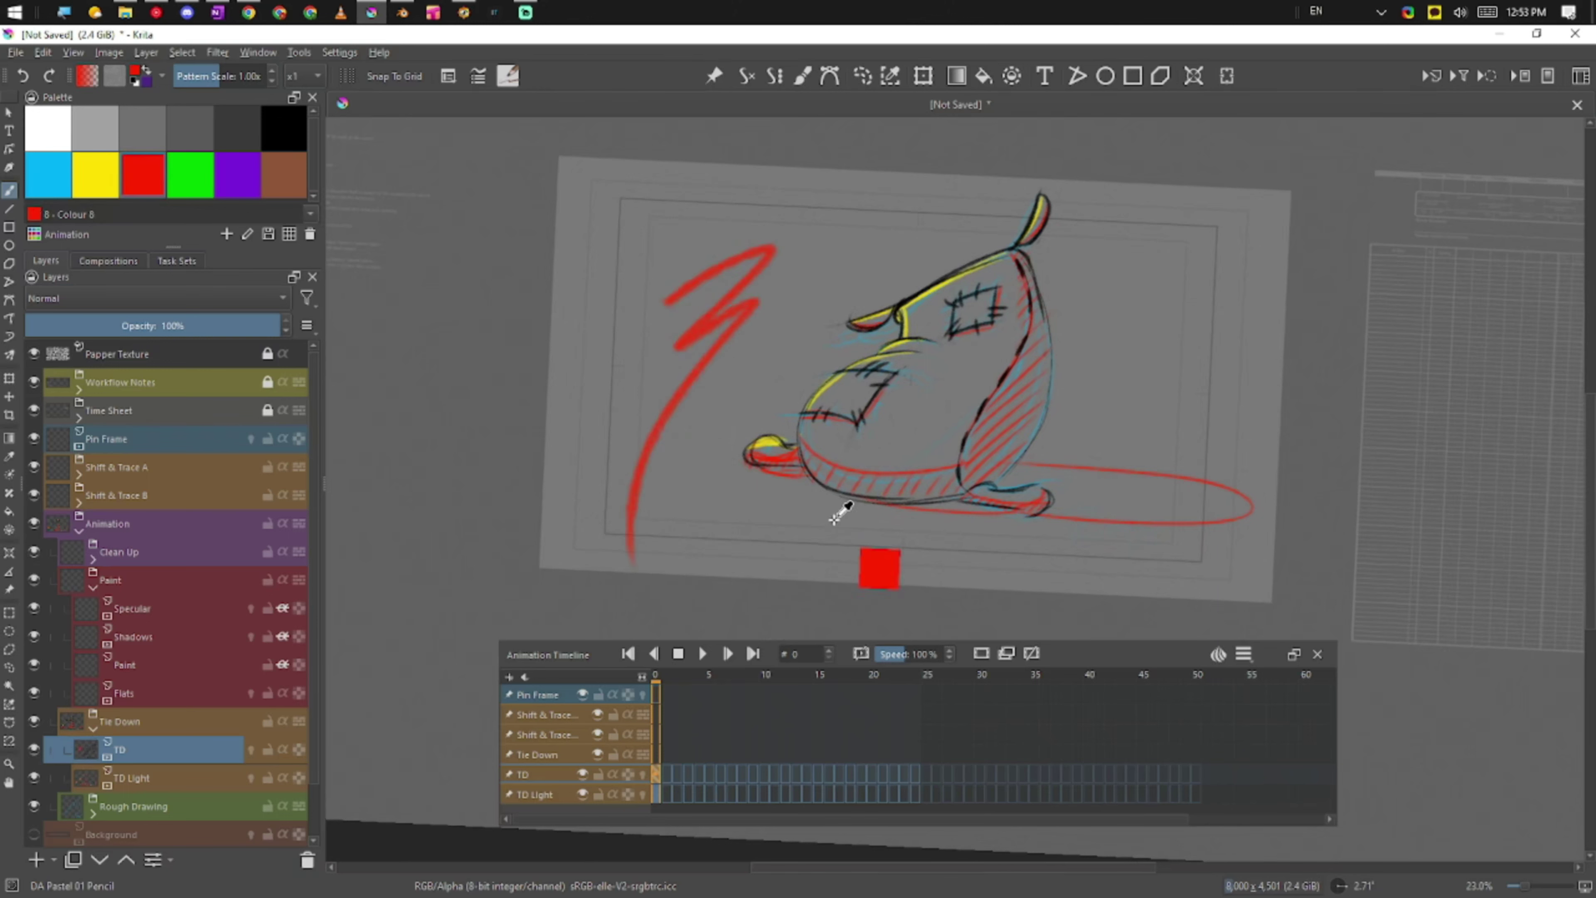
{"action": "key", "text": "ctrl+z"}
Step: Level and enlarge the view of the character and move the floating animation timeline lower, clear of the drawing
{"action": "left_click_drag", "start_coordinate": [1057, 463], "coordinate": [1109, 435]}
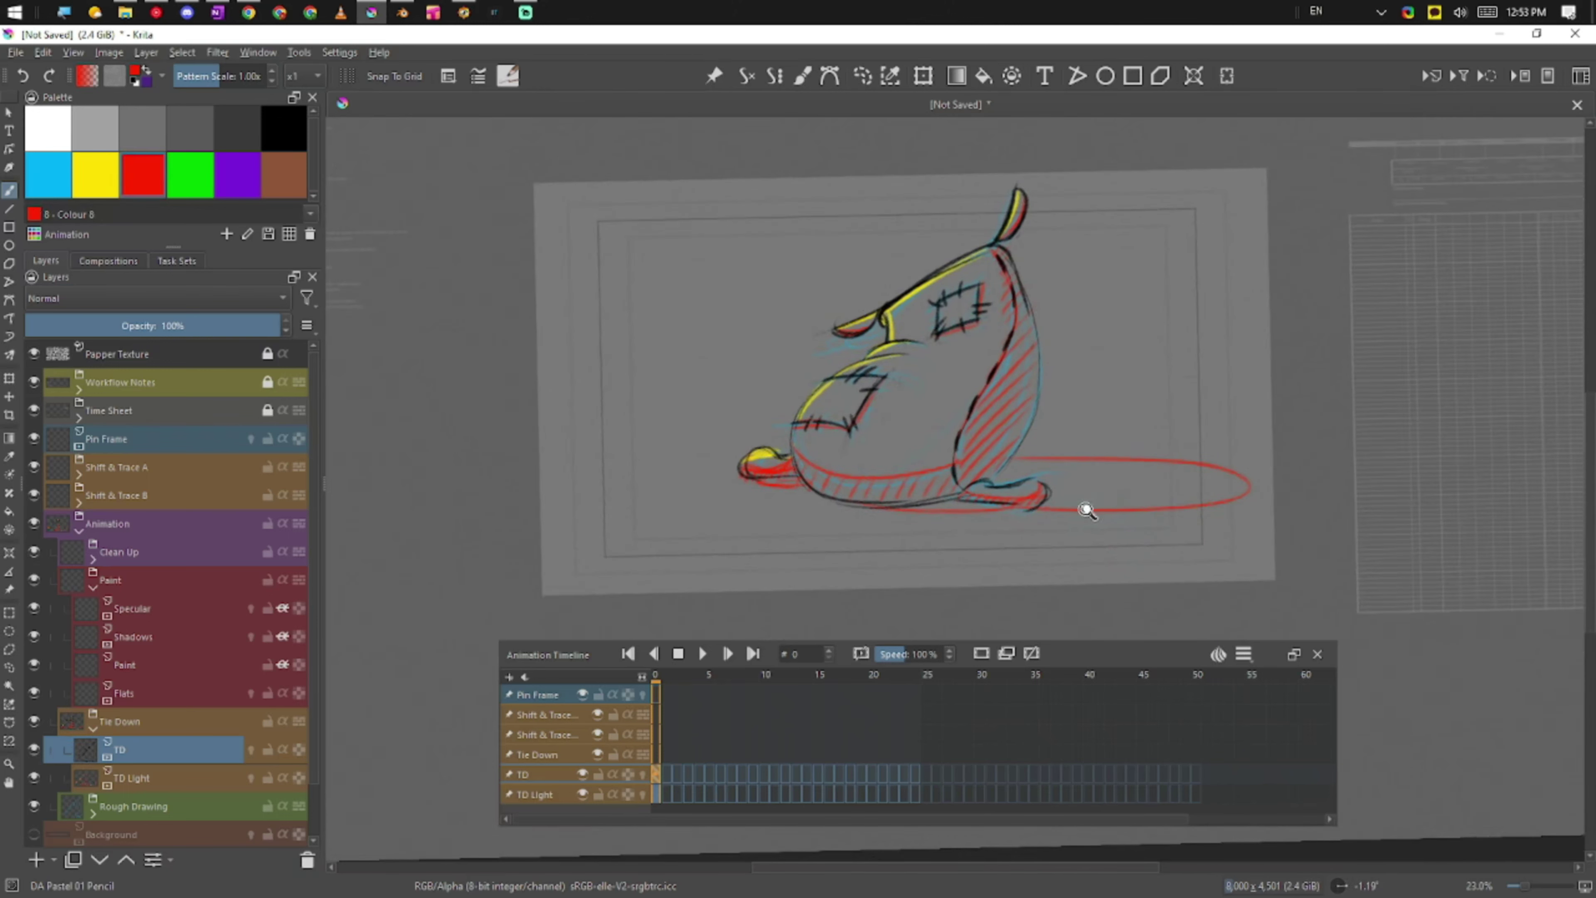
{"action": "left_click_drag", "start_coordinate": [1088, 510], "coordinate": [1115, 541]}
{"action": "left_click_drag", "start_coordinate": [1081, 661], "coordinate": [1049, 768]}
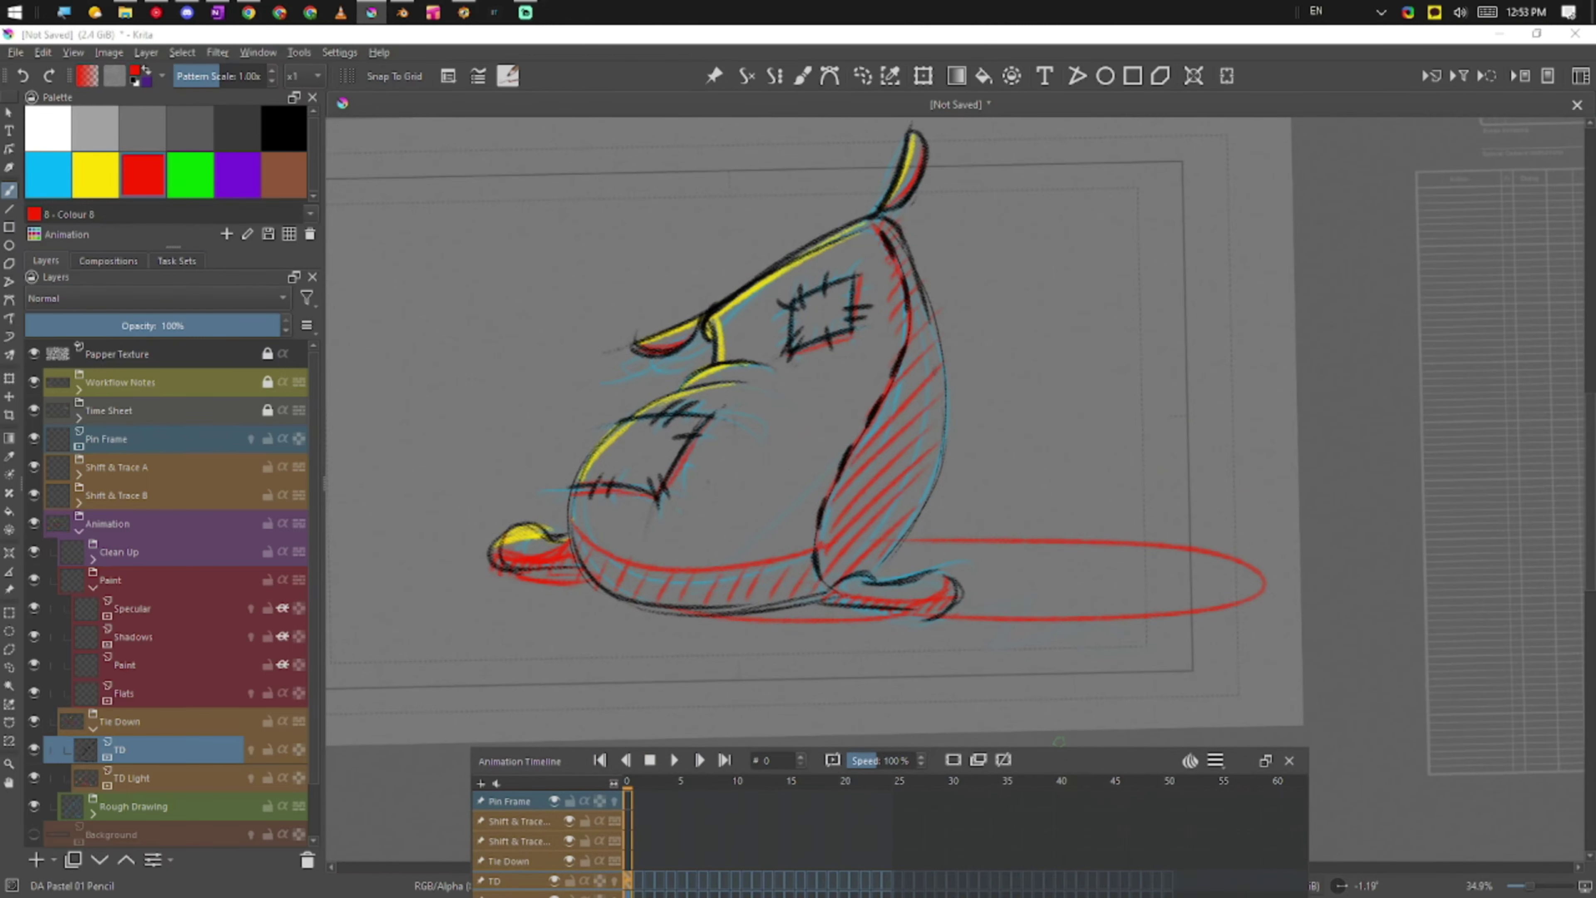
Step: Undo the recent changes back to before the canvas was deselected and the ground shadow was drawn
{"action": "key", "text": "ctrl+a"}
{"action": "key", "text": "ctrl+z"}
{"action": "key", "text": "ctrl+z"}
{"action": "key", "text": "ctrl+z"}
{"action": "key", "text": "ctrl+z"}
{"action": "key", "text": "ctrl+z"}
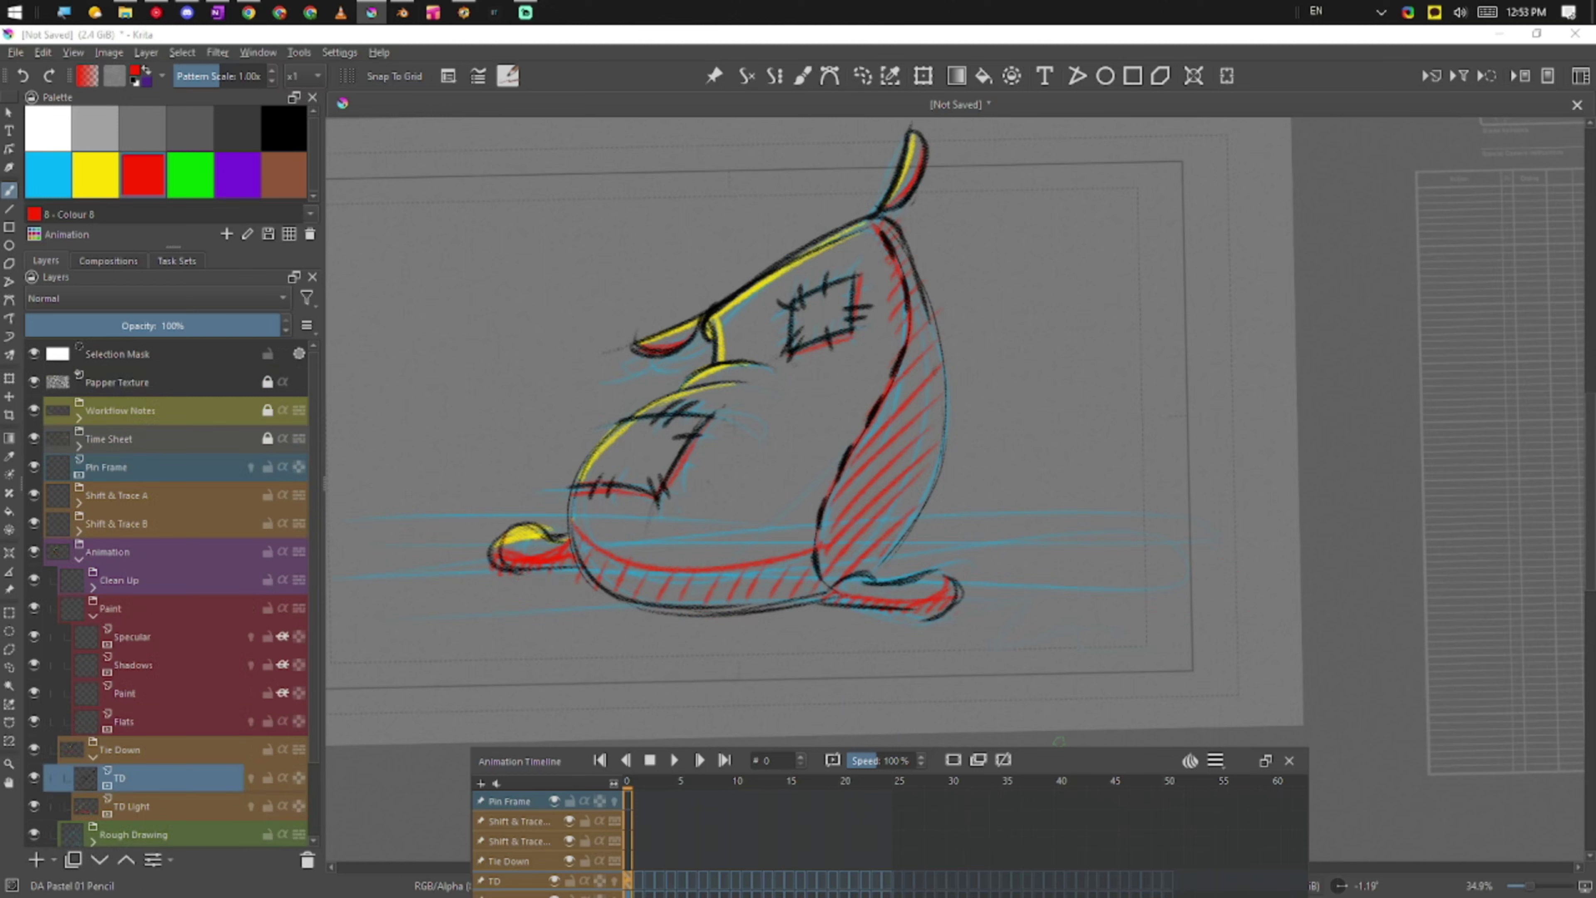
Step: Make TD Light the active layer and redo the ground shadow and the hiding of the Background layer
{"action": "left_click", "coordinate": [188, 815]}
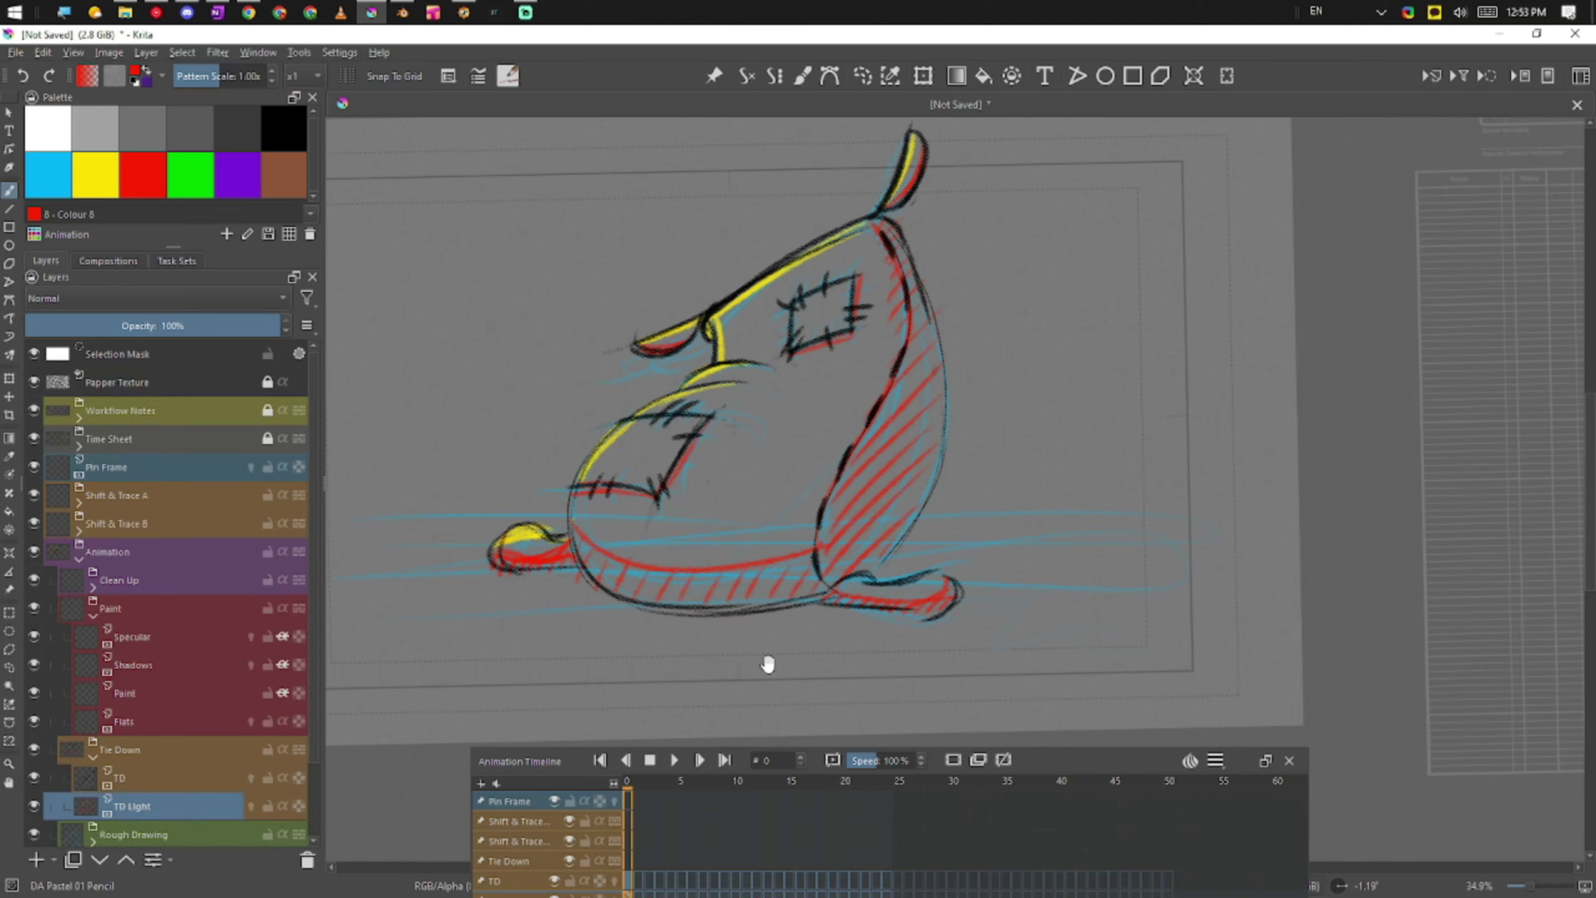
{"action": "mouse_move", "coordinate": [766, 660]}
{"action": "left_mouse_down"}
{"action": "mouse_move", "coordinate": [930, 516]}
{"action": "mouse_move", "coordinate": [898, 574]}
{"action": "left_mouse_up"}
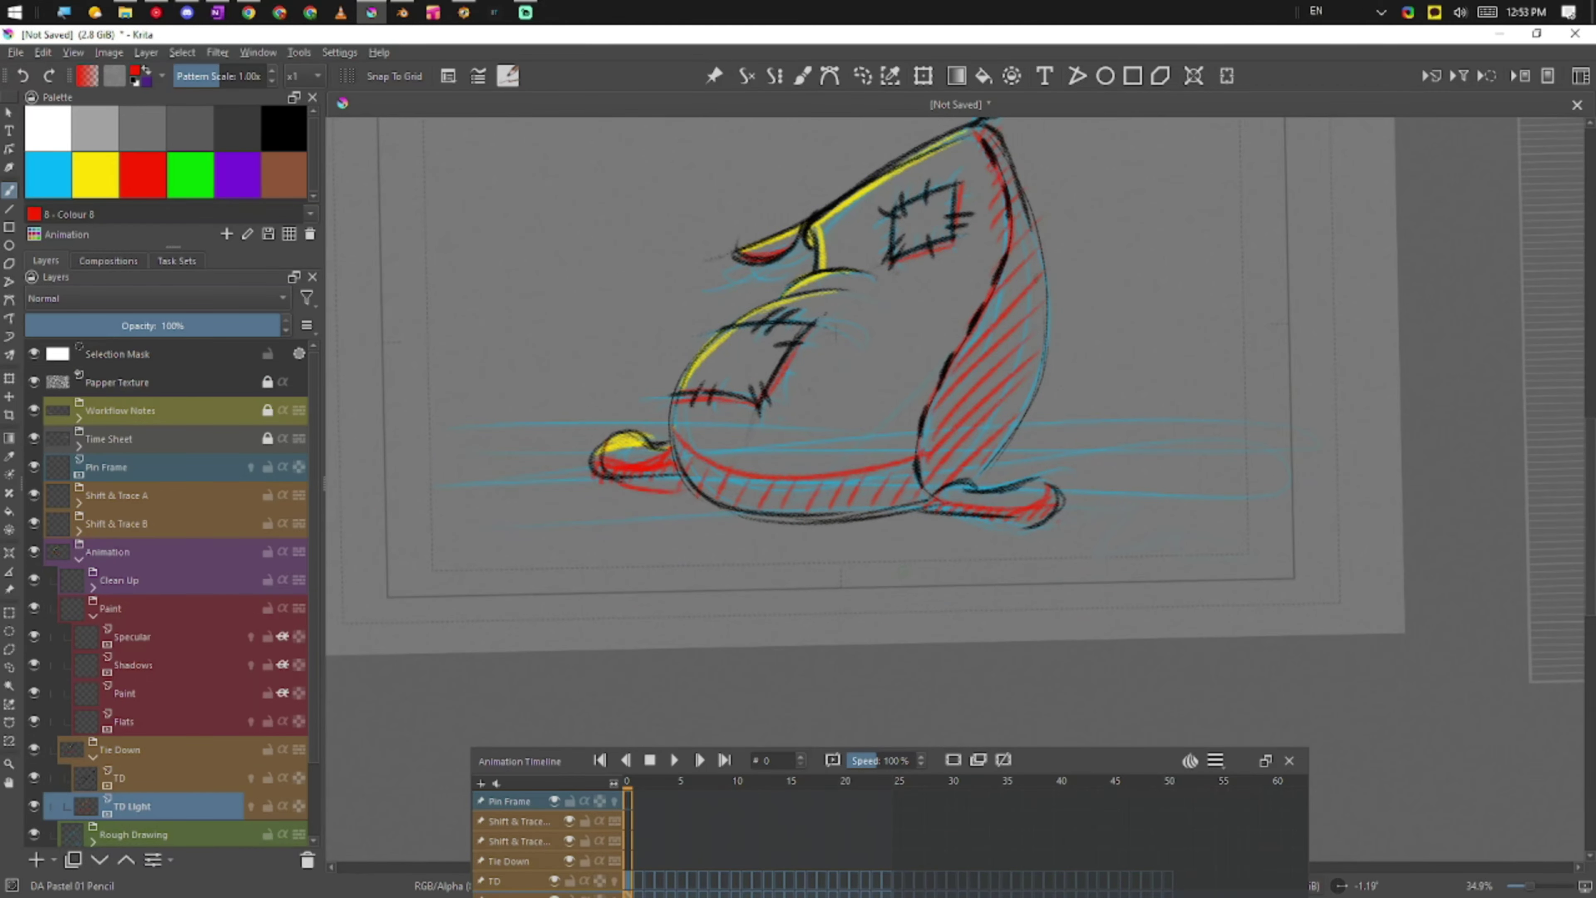
{"action": "key", "text": "ctrl+shift+z"}
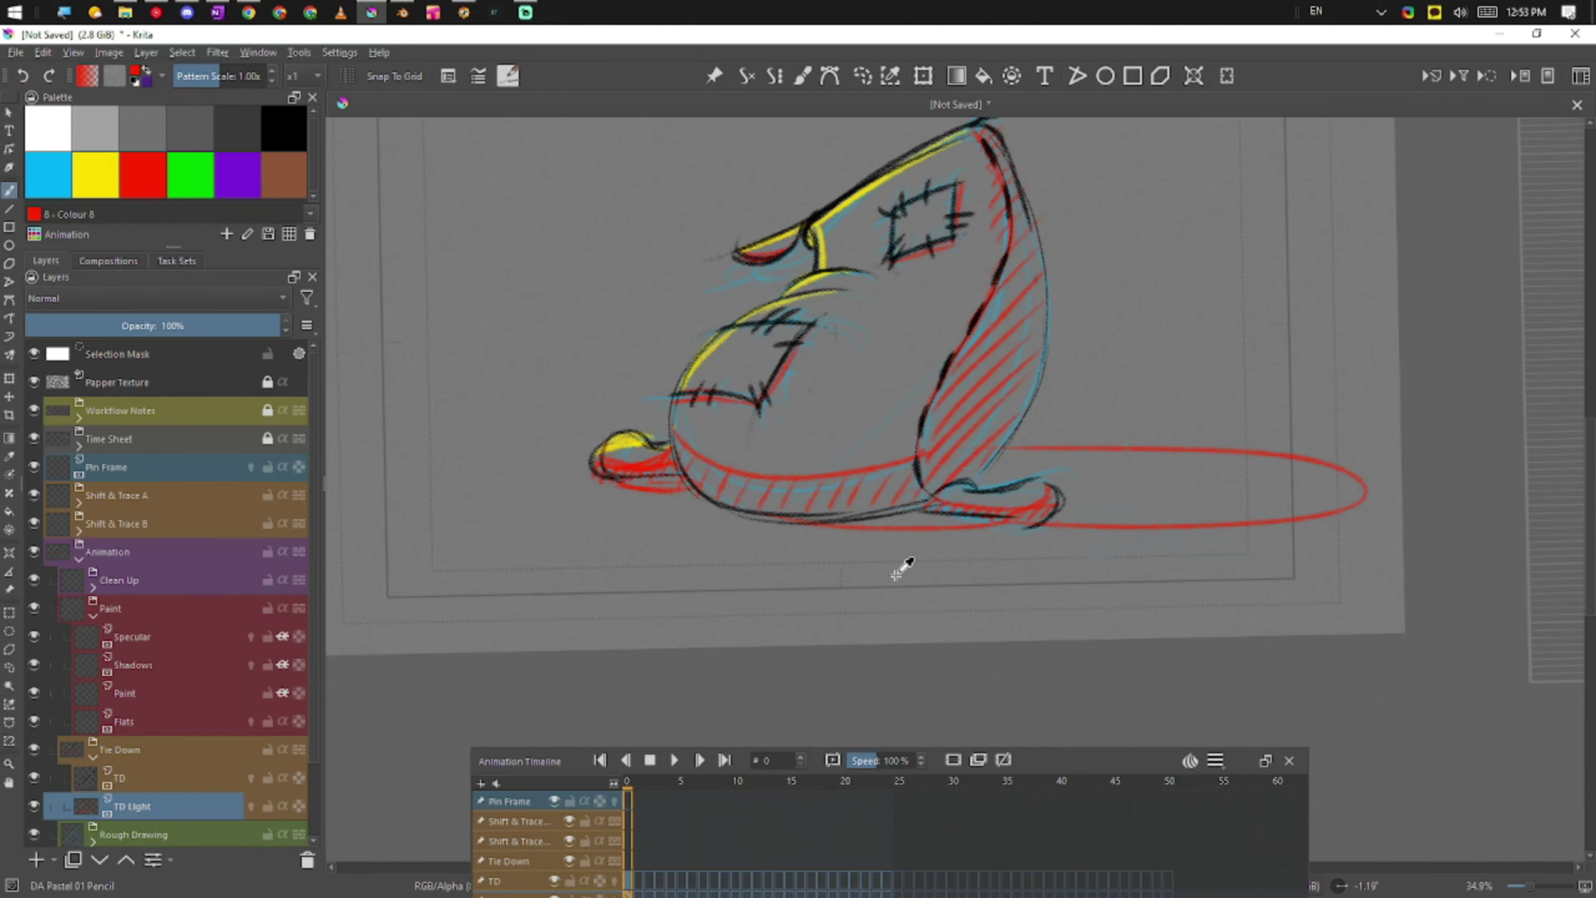
Step: Scribble a solid red test patch in the empty area beside the character on the TD Light layer
{"action": "left_click", "coordinate": [162, 164]}
{"action": "mouse_move", "coordinate": [546, 245]}
{"action": "left_mouse_down"}
{"action": "mouse_move", "coordinate": [585, 289]}
{"action": "mouse_move", "coordinate": [603, 553]}
{"action": "left_mouse_up"}
{"action": "key", "text": "ctrl+z"}
{"action": "mouse_move", "coordinate": [613, 300]}
{"action": "left_mouse_down"}
{"action": "mouse_move", "coordinate": [738, 450]}
{"action": "mouse_move", "coordinate": [612, 469]}
{"action": "mouse_move", "coordinate": [692, 503]}
{"action": "left_mouse_up"}
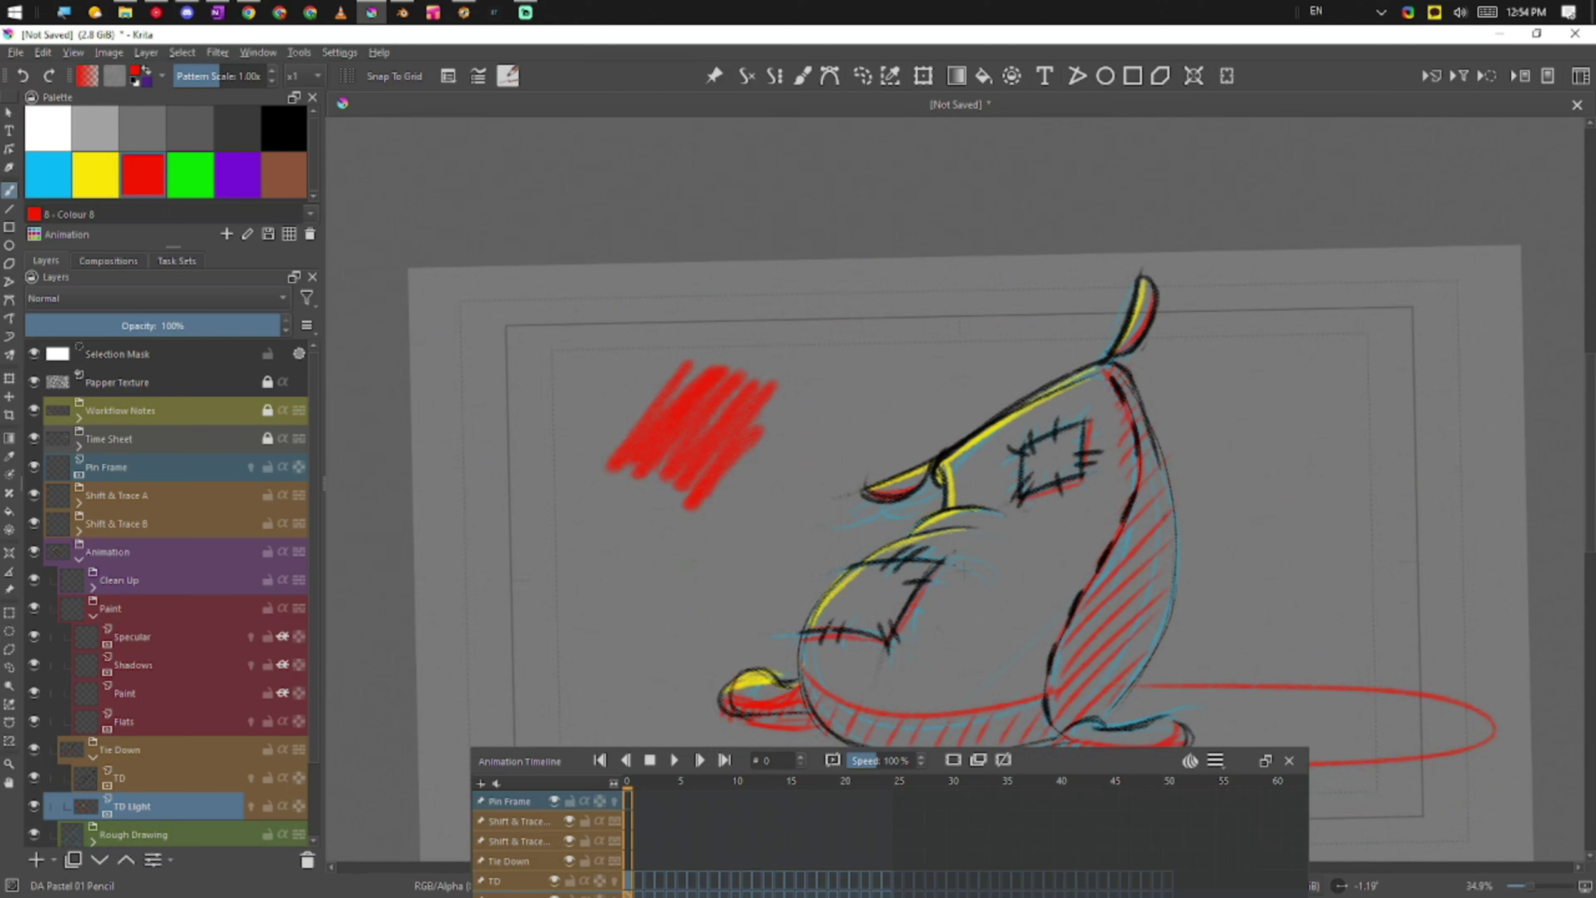
Step: Partly erase the upper and middle strokes of the red test patch
{"action": "key", "text": "e"}
{"action": "left_click_drag", "start_coordinate": [688, 364], "coordinate": [630, 437]}
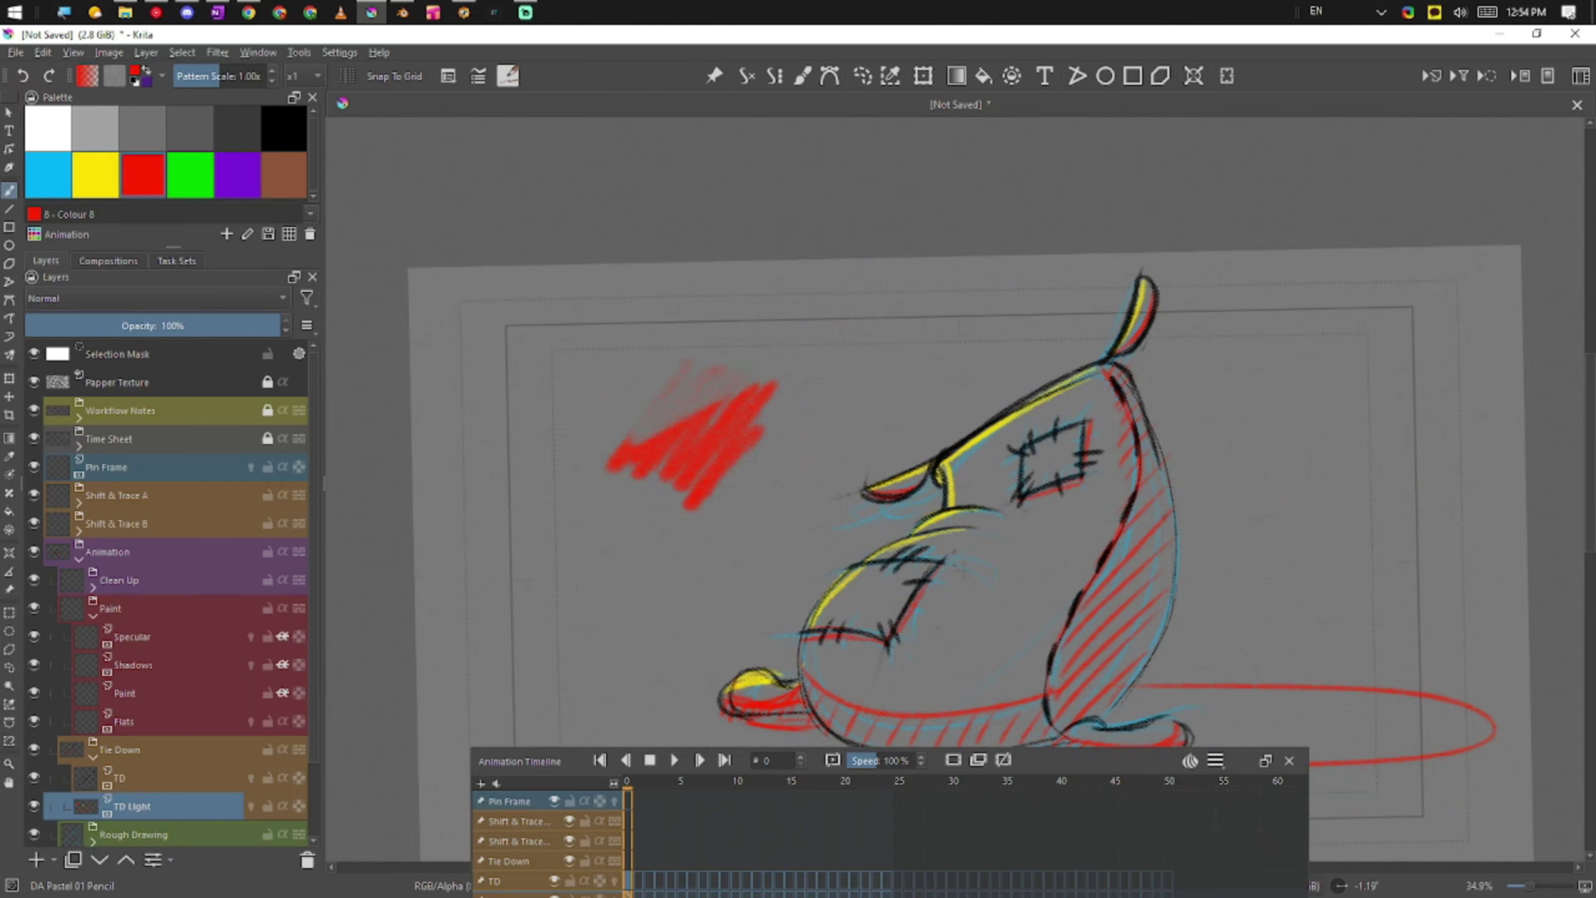
{"action": "left_click_drag", "start_coordinate": [760, 407], "coordinate": [688, 454]}
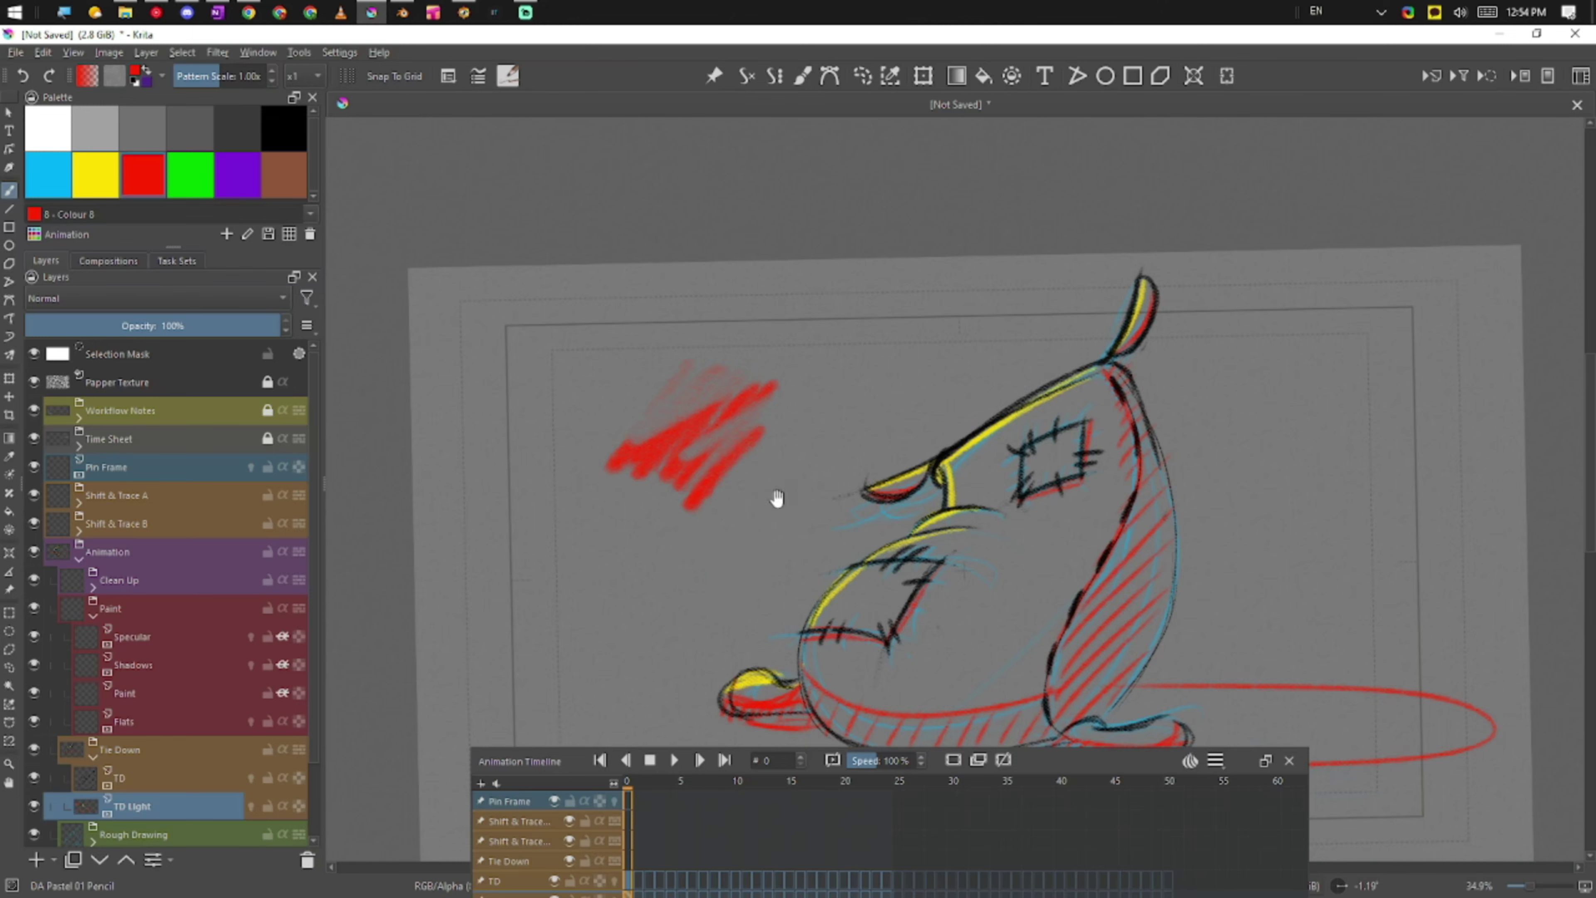
{"action": "left_click_drag", "start_coordinate": [837, 529], "coordinate": [877, 608]}
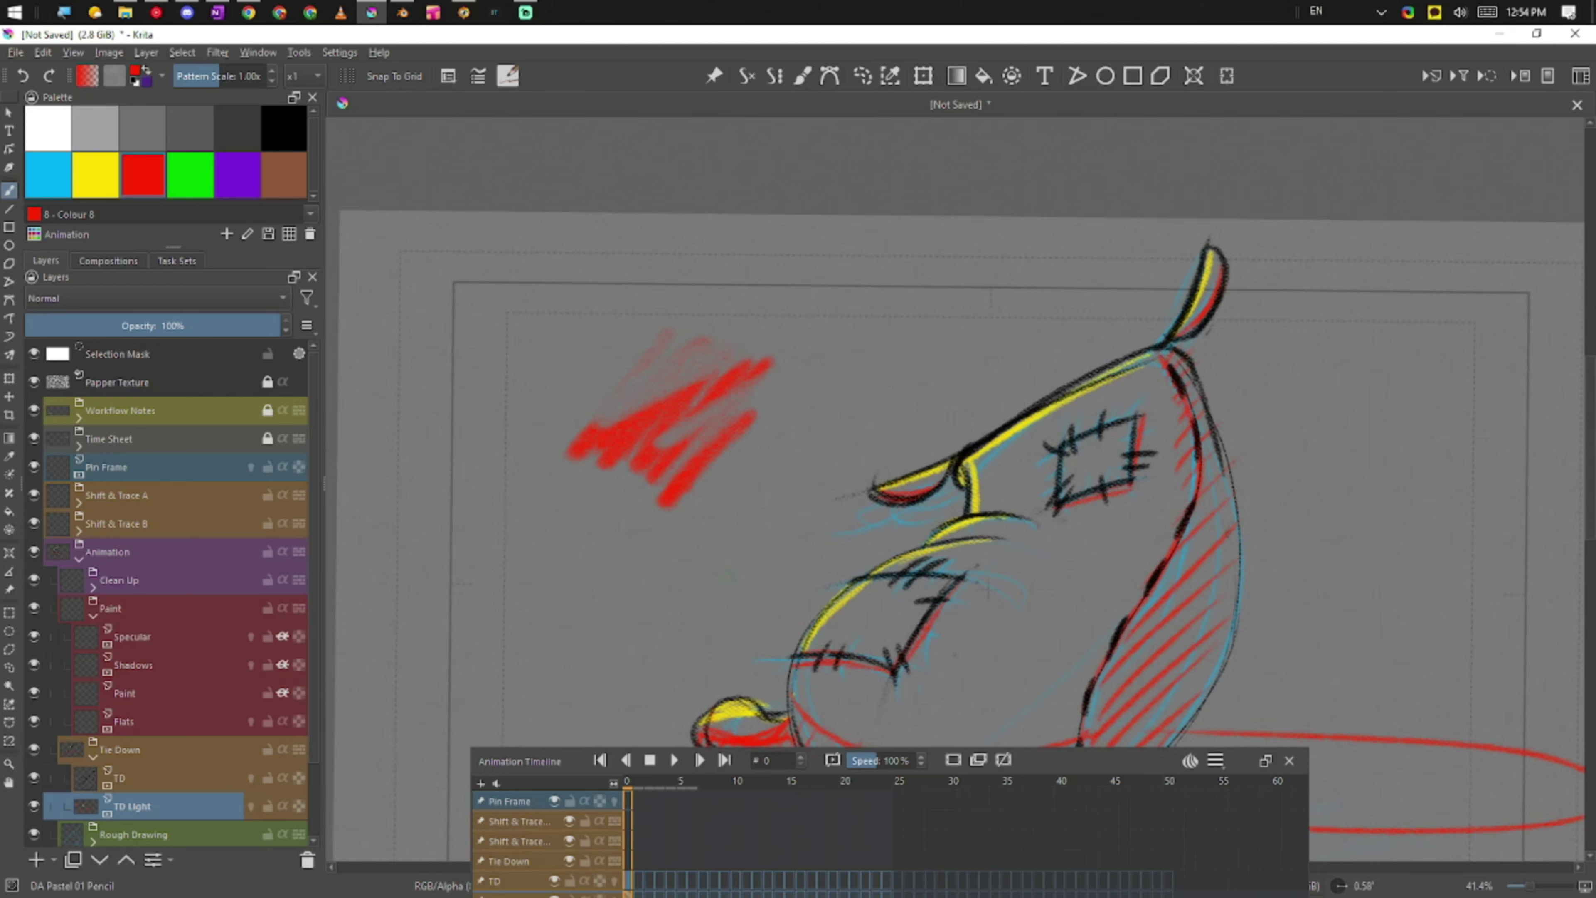
Step: Scribble a second red test patch directly below the partly erased one
{"action": "left_click", "coordinate": [728, 572], "text": "ctrl"}
{"action": "left_click", "coordinate": [157, 184]}
{"action": "left_click_drag", "start_coordinate": [669, 496], "coordinate": [679, 644]}
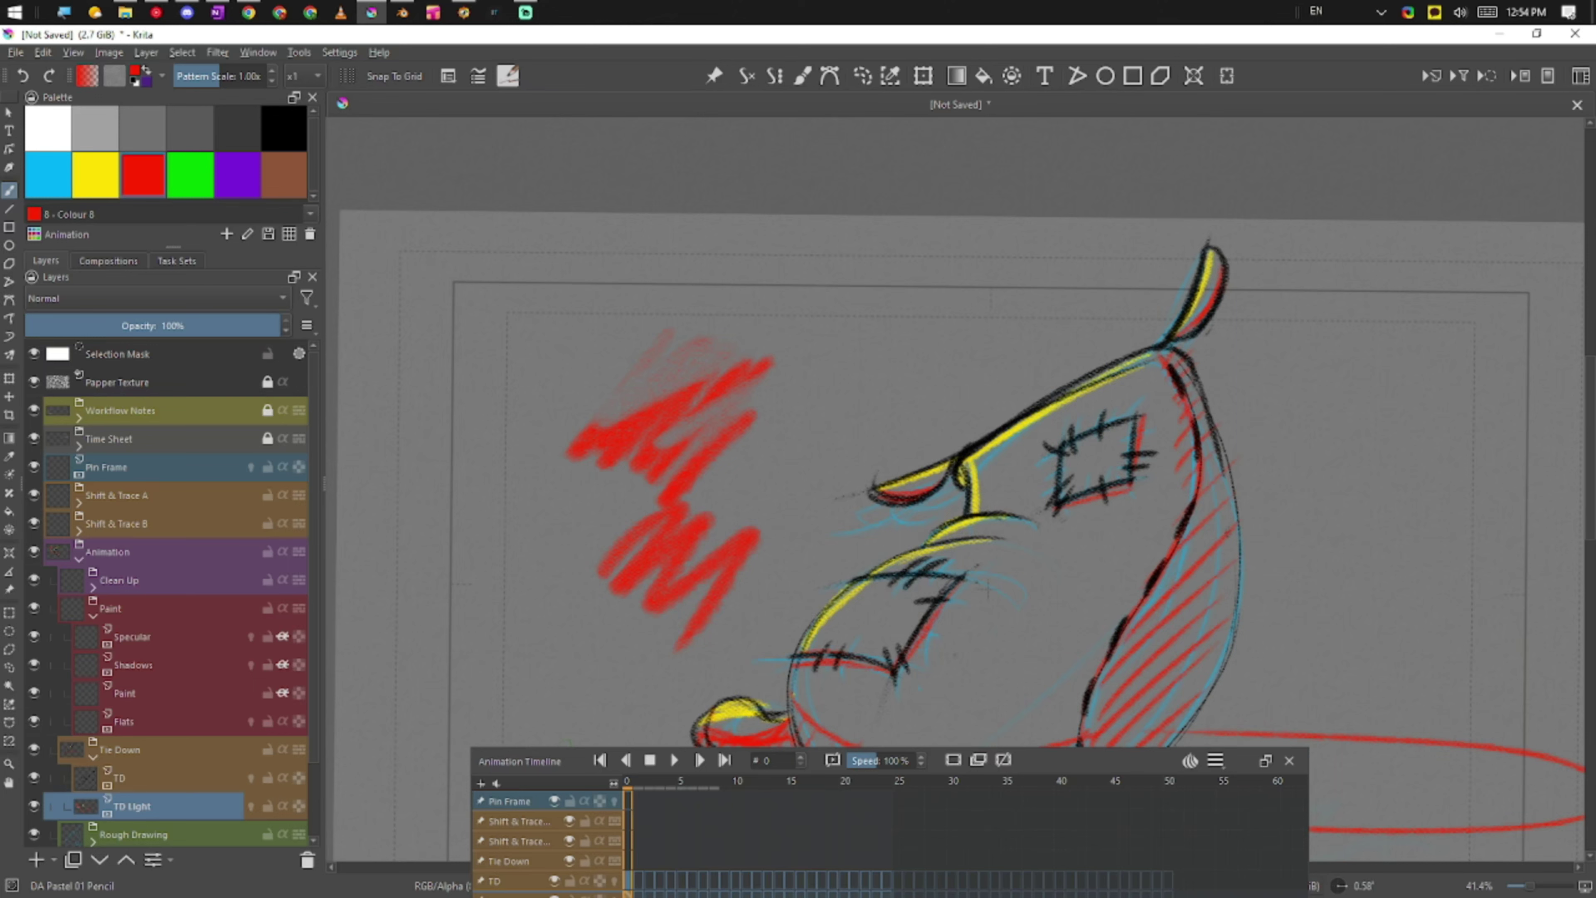
{"action": "left_click_drag", "start_coordinate": [1027, 609], "coordinate": [1128, 463]}
{"action": "key", "text": "ctrl+z"}
{"action": "left_click_drag", "start_coordinate": [984, 652], "coordinate": [1124, 517]}
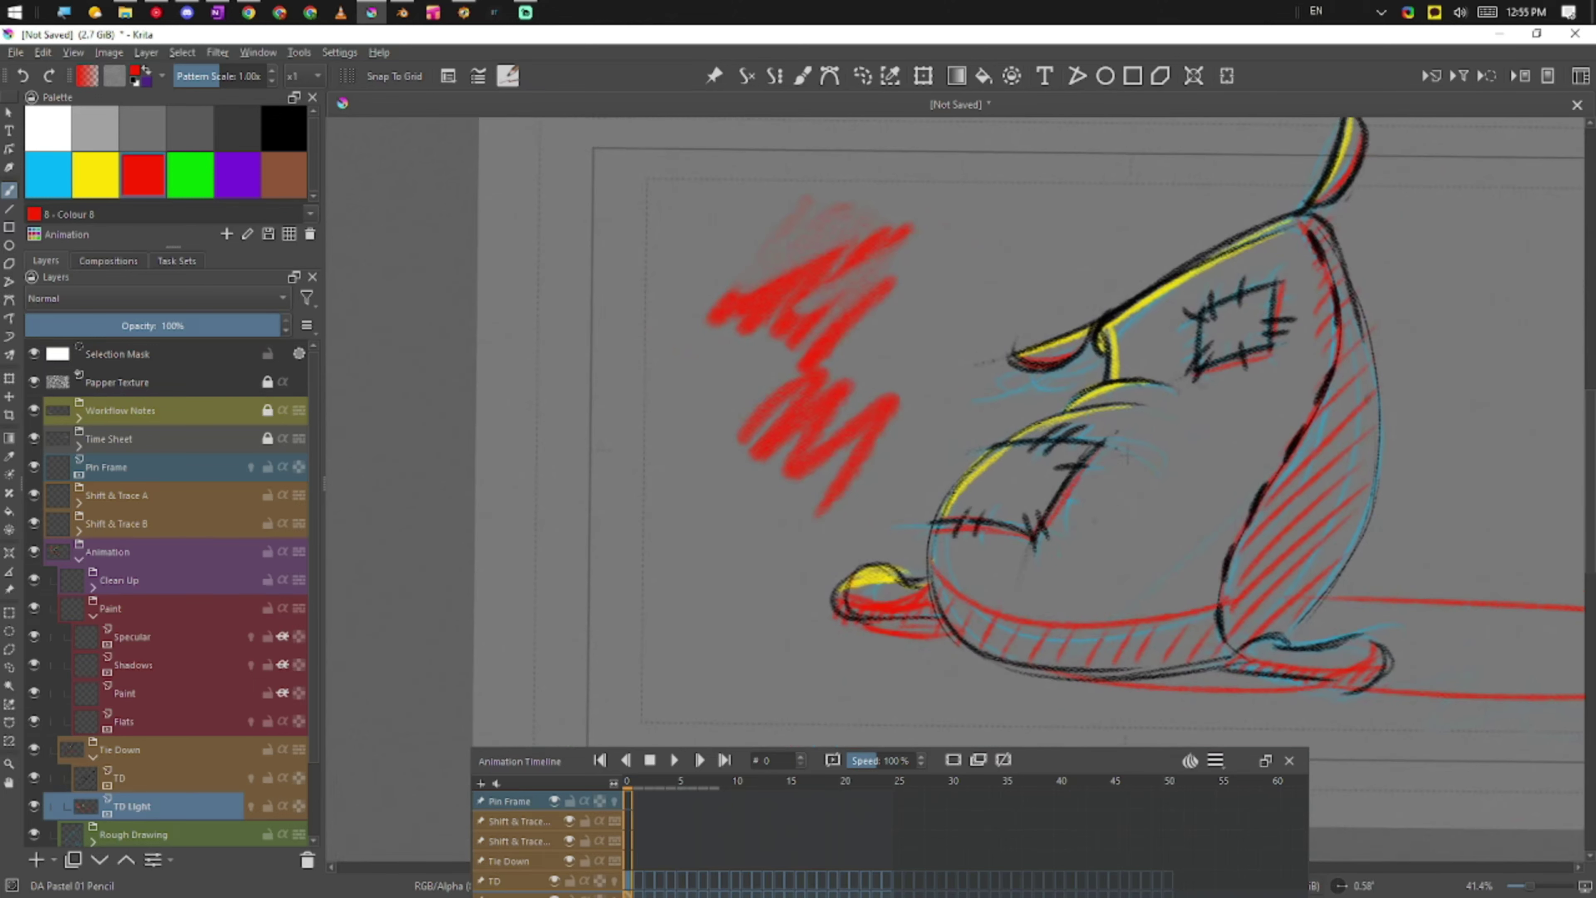
Step: Select both red test patches with a freehand outline, delete them and clear the selection
{"action": "key", "text": "l"}
{"action": "mouse_move", "coordinate": [702, 595]}
{"action": "left_mouse_down"}
{"action": "mouse_move", "coordinate": [999, 261]}
{"action": "mouse_move", "coordinate": [621, 573]}
{"action": "left_mouse_up"}
{"action": "key", "text": "Delete"}
{"action": "left_click_drag", "start_coordinate": [1343, 552], "coordinate": [1201, 618]}
{"action": "key", "text": "ctrl+shift+a"}
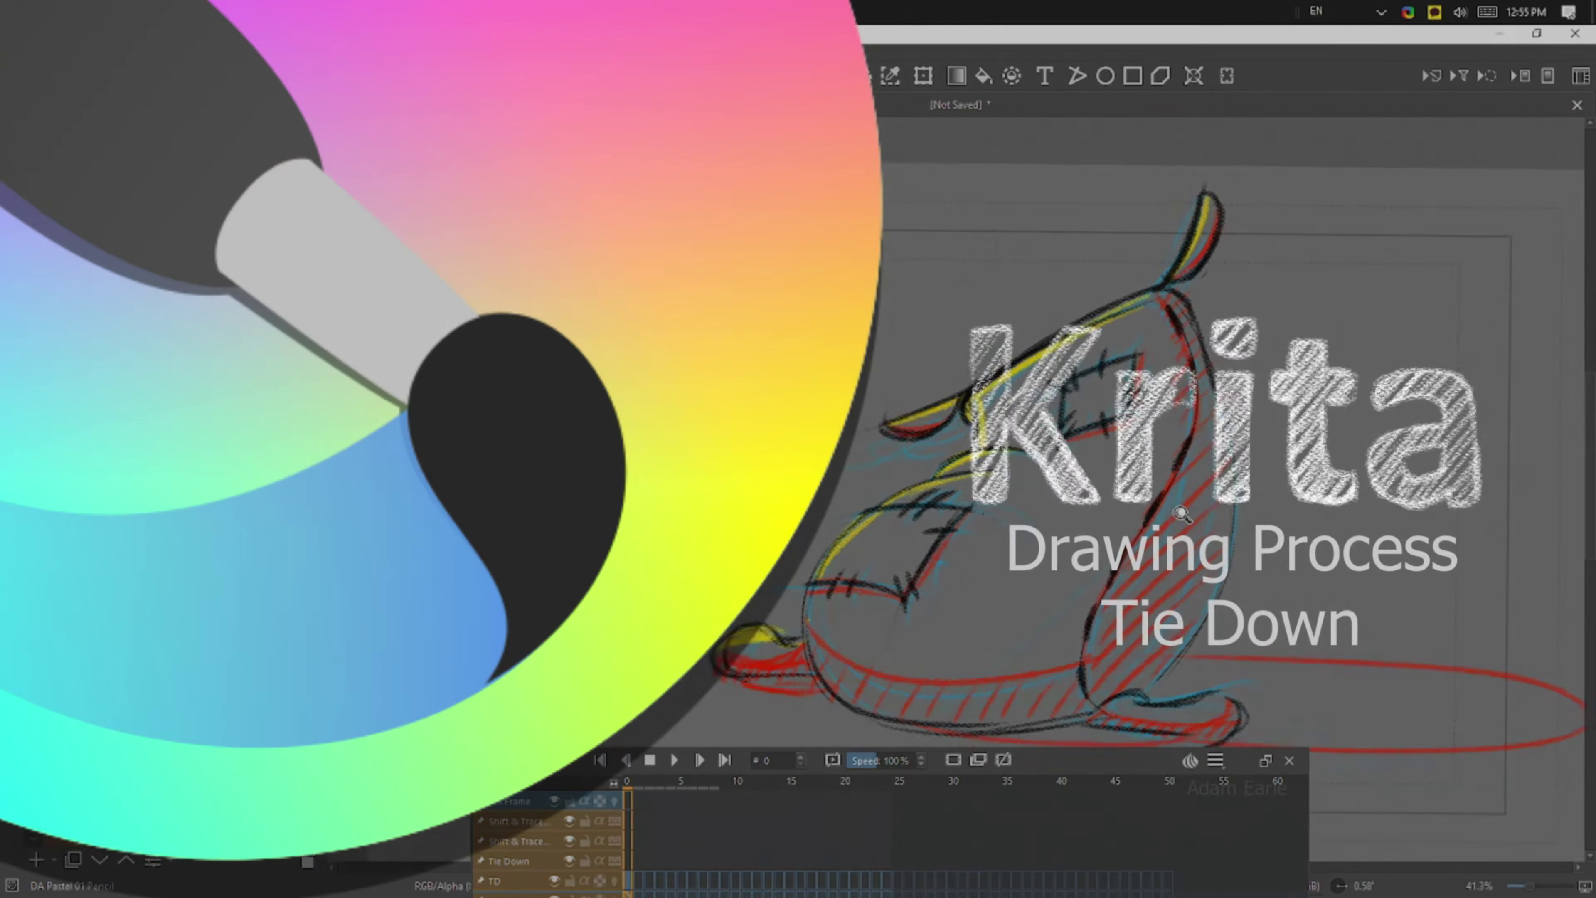
{"action": "left_click_drag", "start_coordinate": [1062, 403], "coordinate": [1068, 534]}
{"action": "left_click_drag", "start_coordinate": [1222, 616], "coordinate": [1131, 621]}
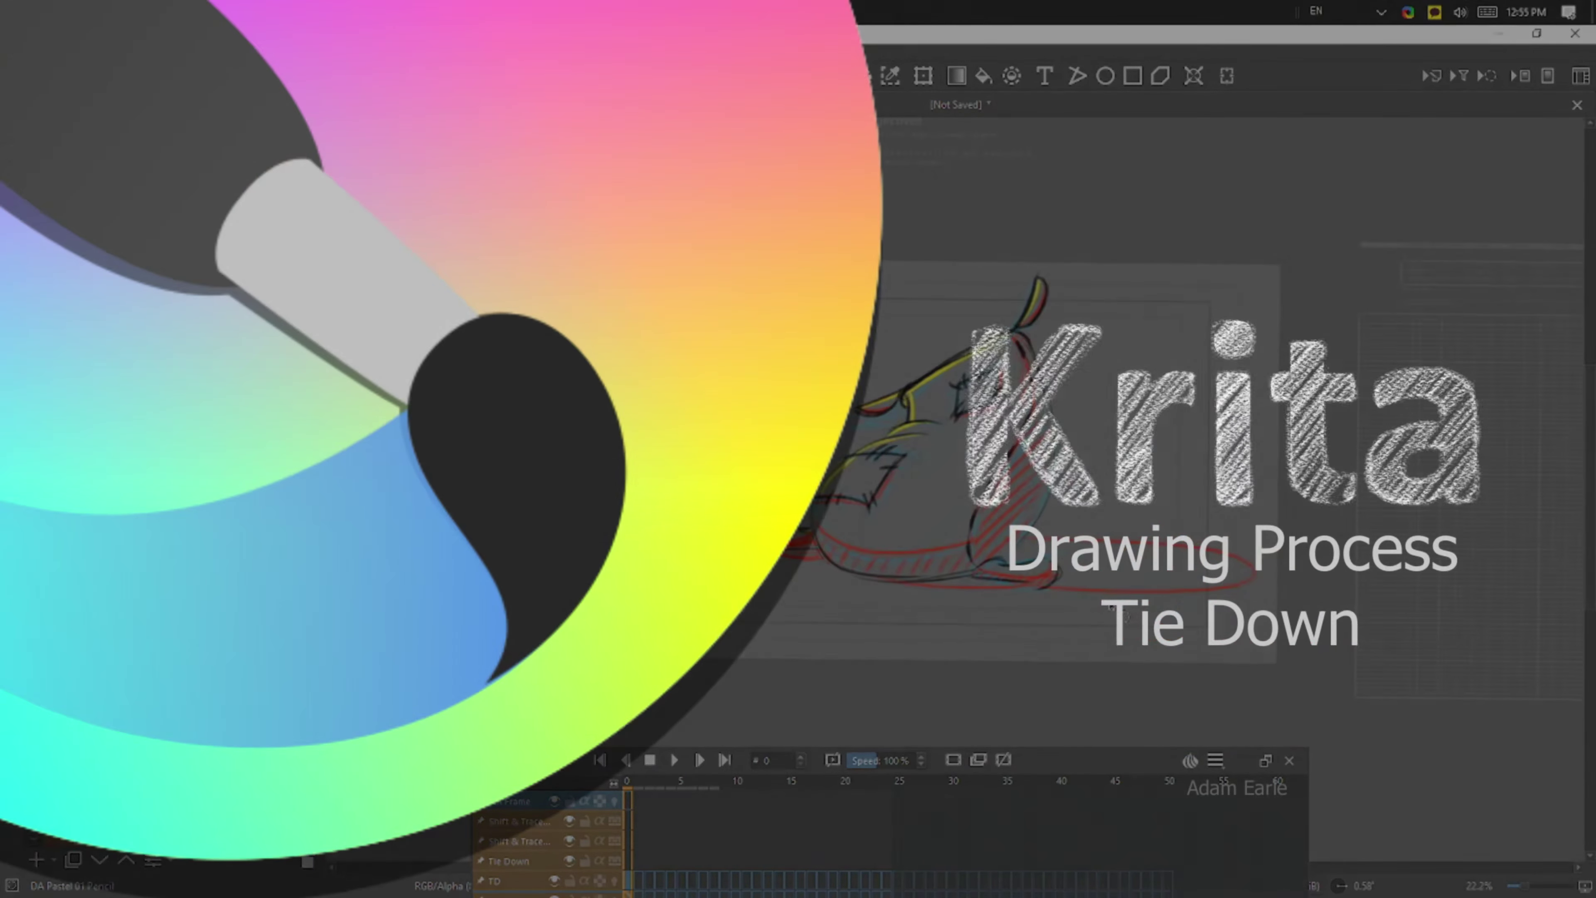